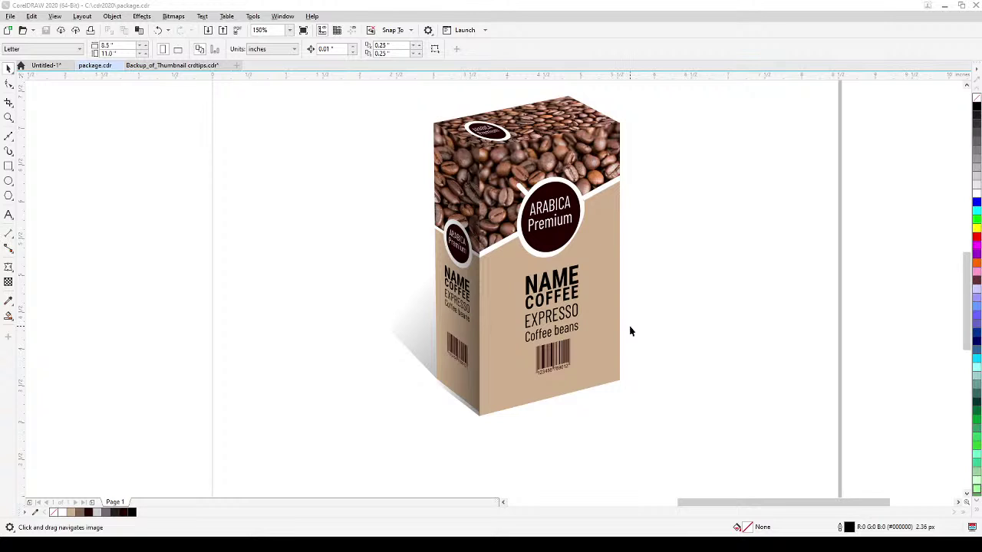
# Move the coffee-bean image, the NAME COFFEE EXPRESSO text and the ARABICA Premium text closer to the page's left edge.
pyautogui.moveTo(490, 348); pyautogui.dragTo(441, 371)
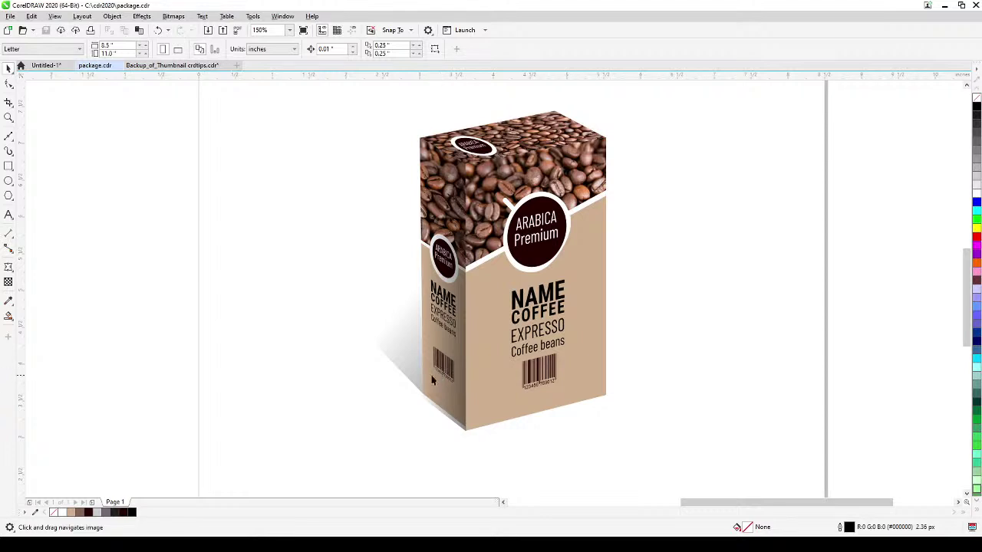
pyautogui.scroll(-2, 342, 212)
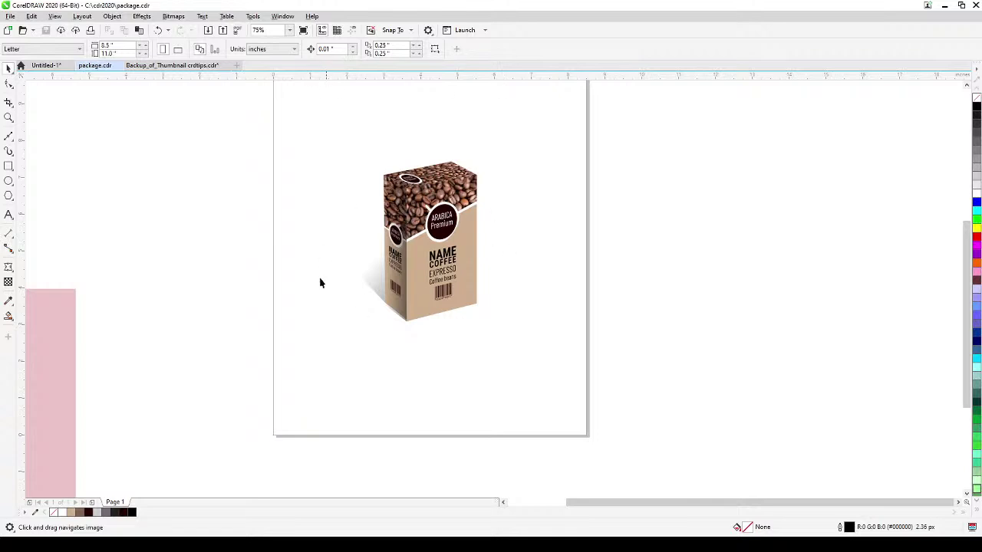
pyautogui.moveTo(328, 242); pyautogui.dragTo(493, 291)
pyautogui.moveTo(373, 338); pyautogui.dragTo(251, 384)
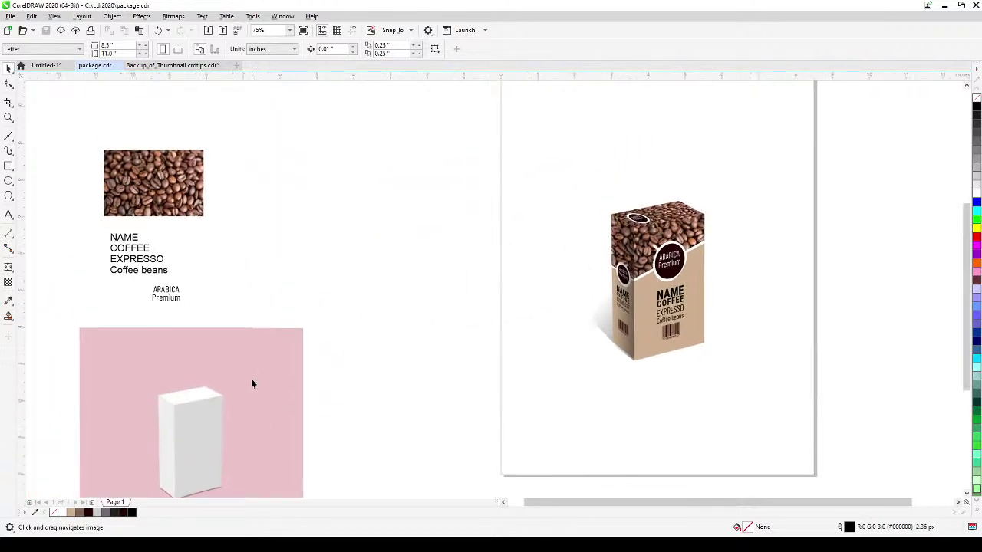
pyautogui.moveTo(182, 168); pyautogui.dragTo(447, 170)
pyautogui.moveTo(127, 249); pyautogui.dragTo(212, 335)
pyautogui.moveTo(166, 294); pyautogui.dragTo(403, 318)
pyautogui.click(404, 193)
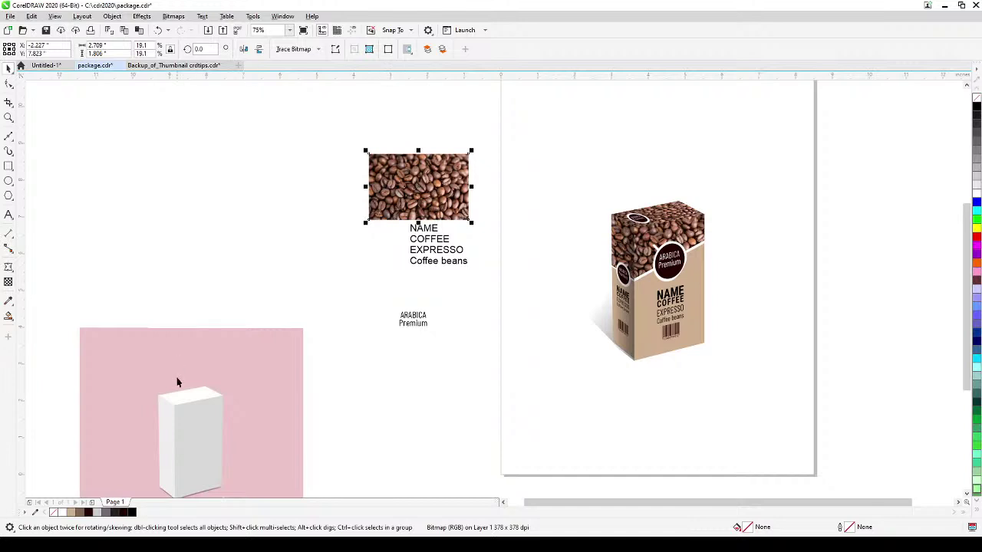
# Reposition the pink image with the blank white box beside the coffee-bean image and the texts.
pyautogui.scroll(-2, 207, 361)
pyautogui.hscroll(-3, 207, 360)
pyautogui.moveTo(246, 372); pyautogui.dragTo(271, 199)
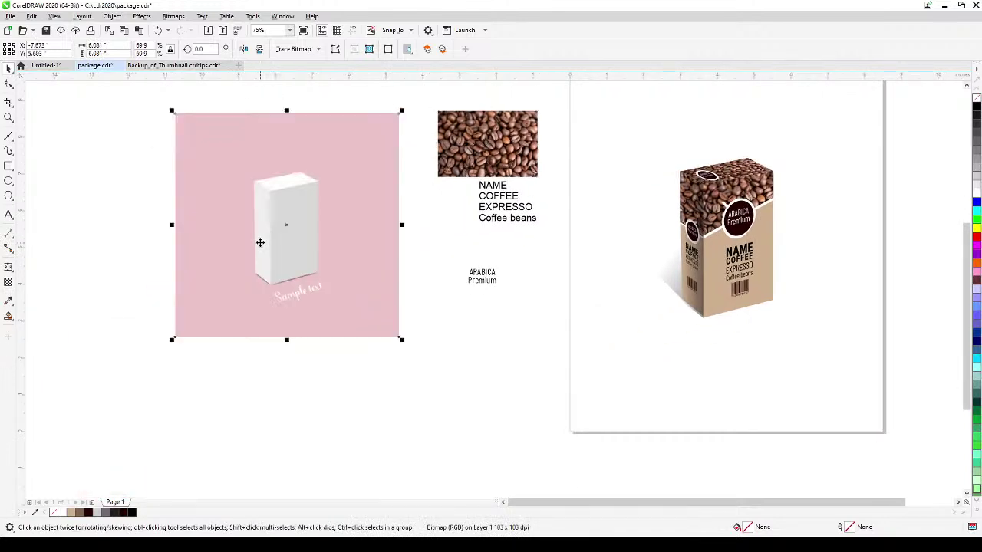
pyautogui.scroll(2, 263, 230)
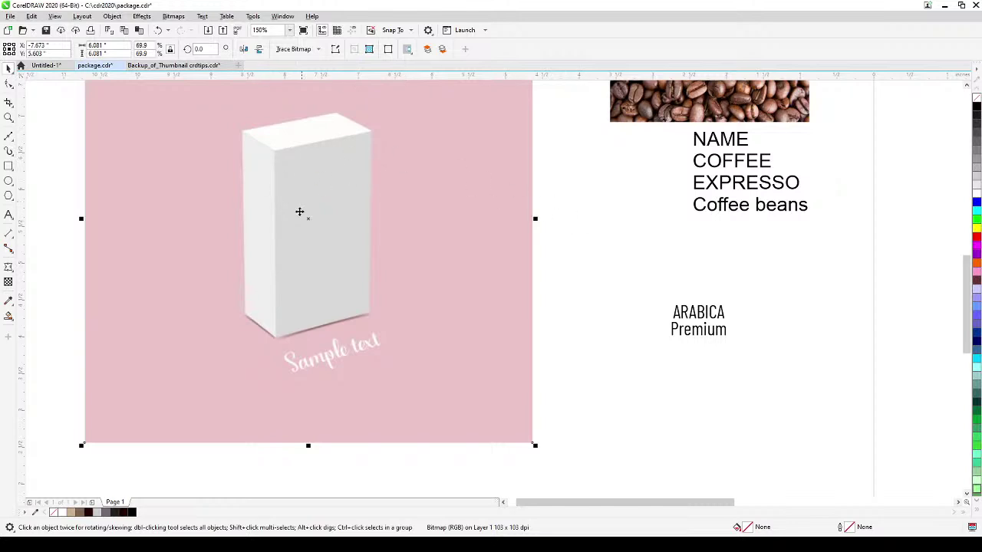
pyautogui.scroll(-2, 301, 221)
pyautogui.click(460, 222)
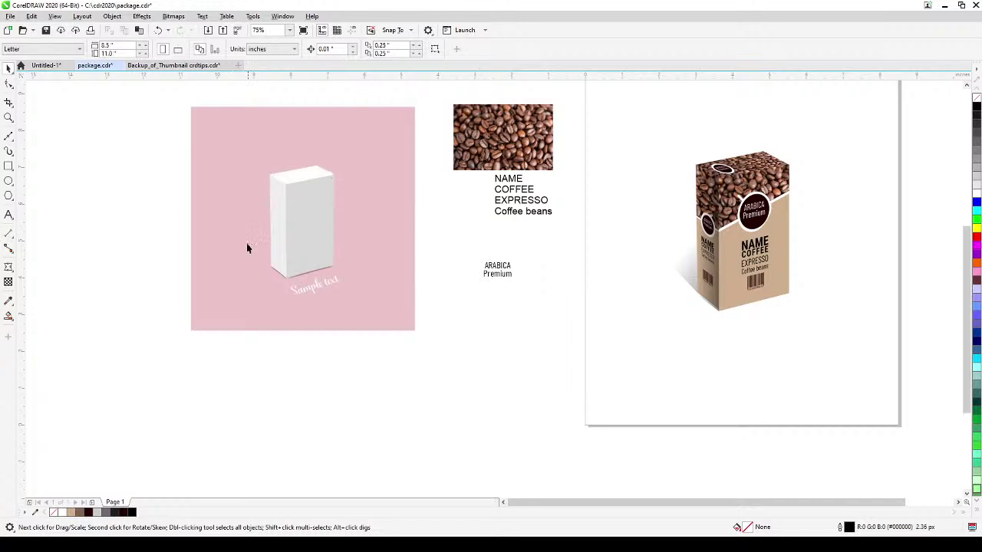
# Draw a rectangle about 2.24 by 3.65 inches over the front face of the finished coffee box.
pyautogui.moveTo(532, 261); pyautogui.dragTo(423, 340)
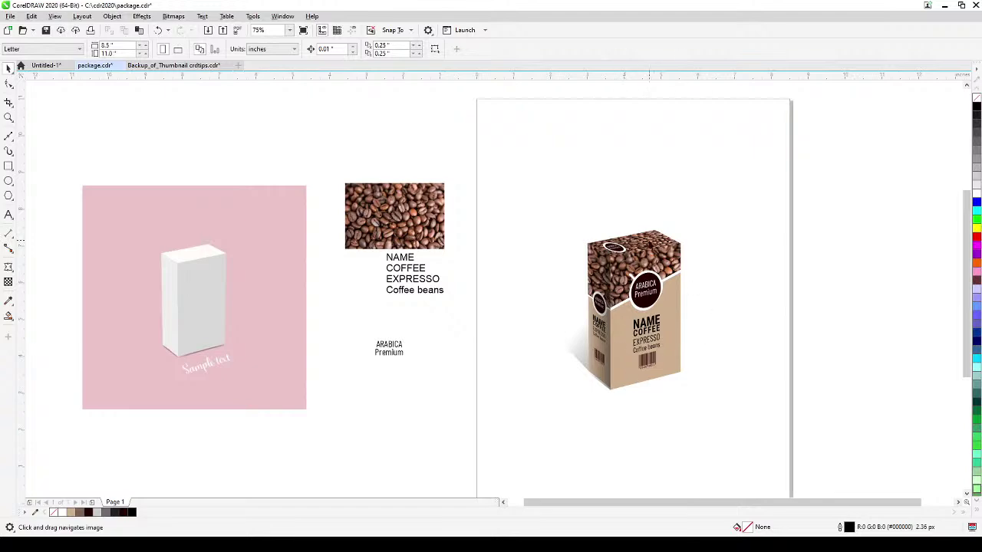
pyautogui.scroll(2, 645, 324)
pyautogui.moveTo(645, 324); pyautogui.dragTo(608, 306)
pyautogui.click(8, 166)
pyautogui.moveTo(530, 161); pyautogui.dragTo(696, 430)
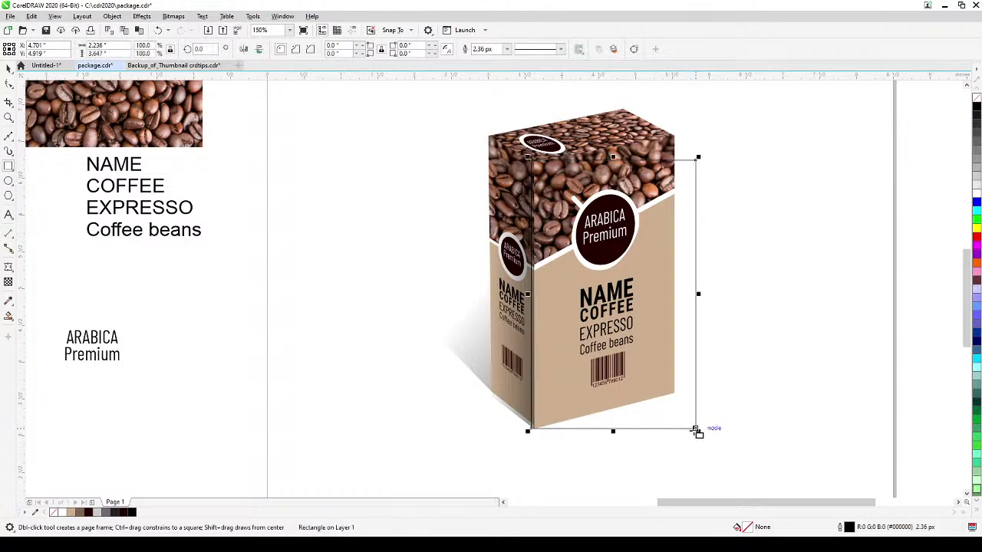
# Move the rectangle off the page to the left of the coffee-bean image, and the pink box image to the page's right side.
pyautogui.scroll(-2, 687, 413)
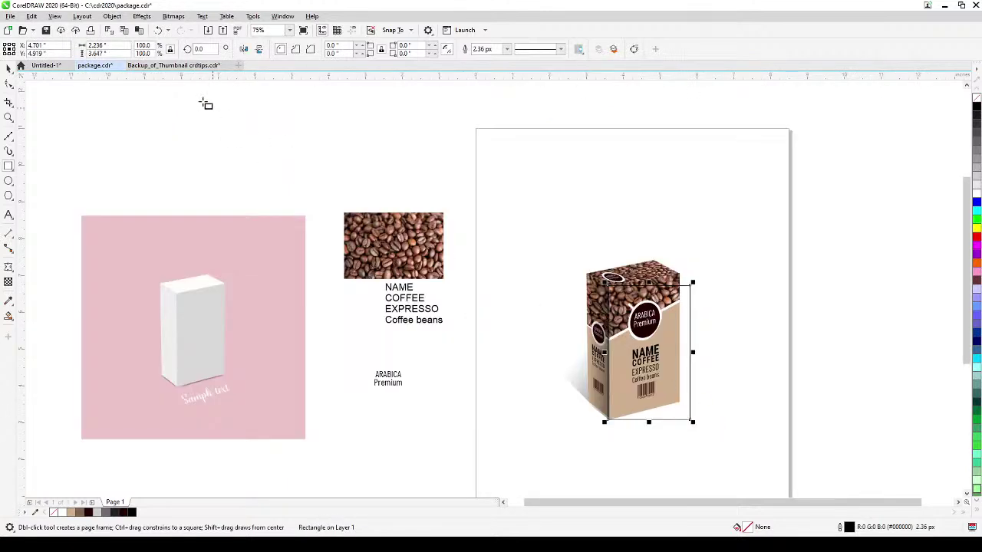
pyautogui.click(9, 68)
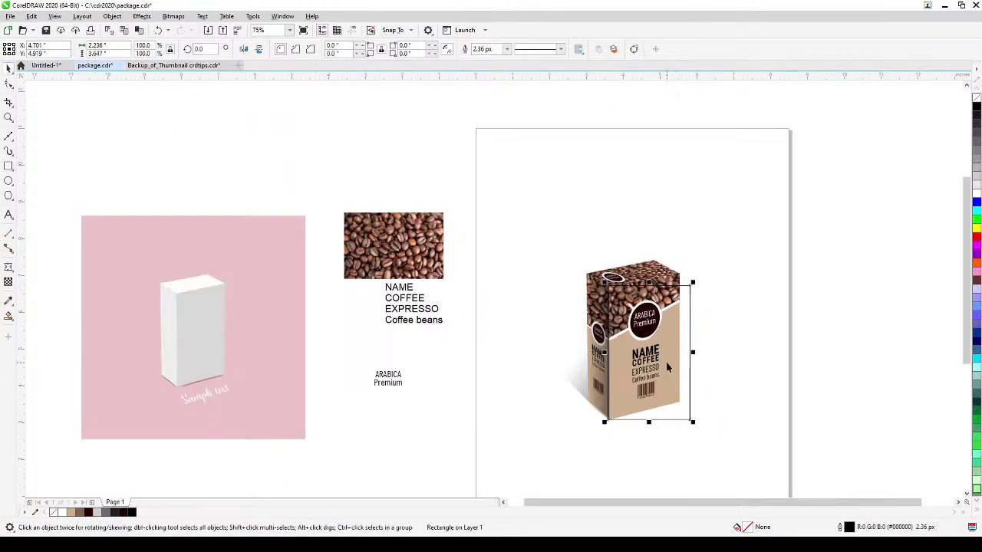
pyautogui.moveTo(688, 354); pyautogui.dragTo(346, 335)
pyautogui.moveTo(205, 317); pyautogui.dragTo(842, 222)
pyautogui.moveTo(314, 373)
pyautogui.mouseDown()
pyautogui.moveTo(358, 373)
pyautogui.moveTo(369, 362)
pyautogui.moveTo(324, 376)
pyautogui.mouseUp()
pyautogui.moveTo(411, 352); pyautogui.dragTo(460, 333)
pyautogui.scroll(2, 378, 362)
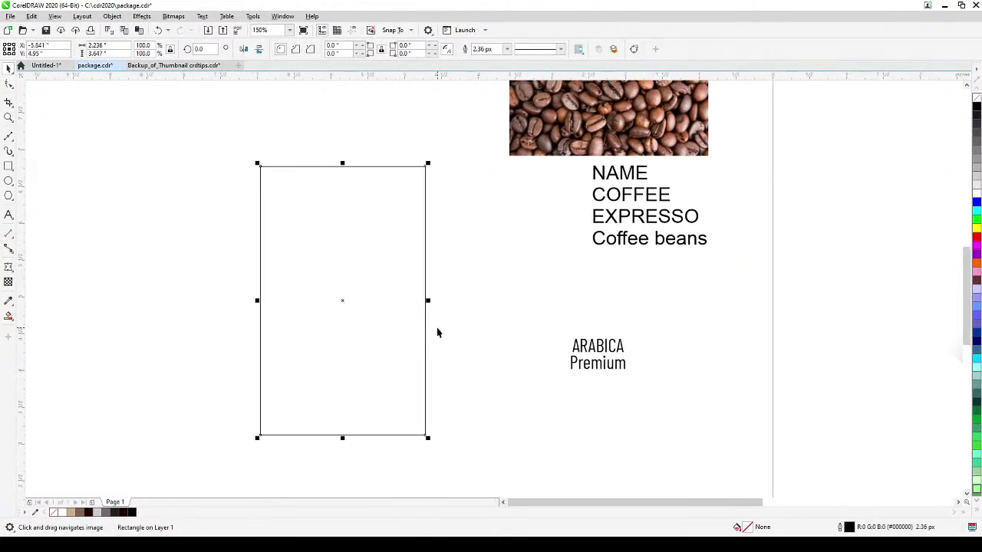
# Duplicate the front rectangle in place and narrow the copy to about half its width as a side panel to its left.
pyautogui.press('KP_Add')
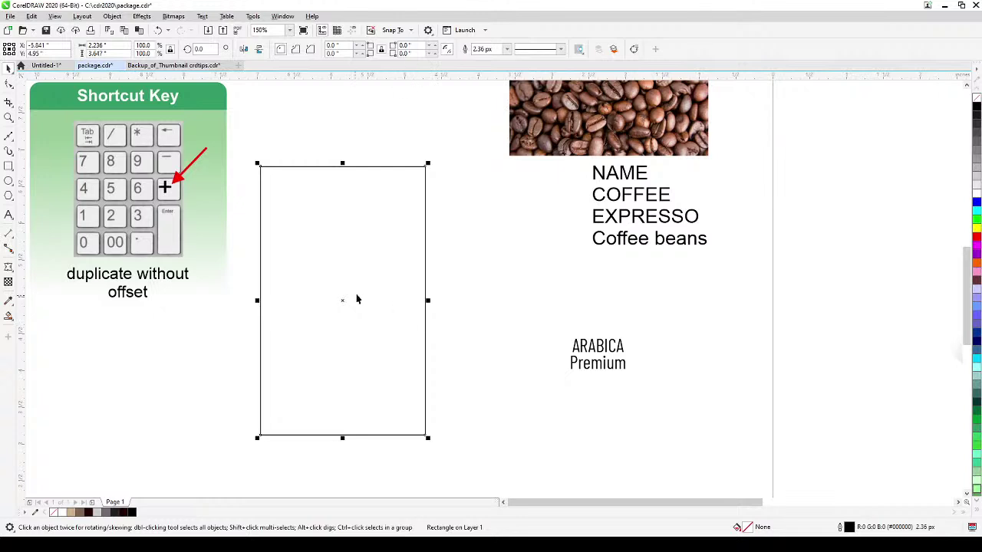
pyautogui.moveTo(426, 274); pyautogui.dragTo(253, 281)
pyautogui.moveTo(252, 281); pyautogui.dragTo(386, 345)
pyautogui.moveTo(192, 313); pyautogui.dragTo(276, 320)
pyautogui.moveTo(583, 314); pyautogui.dragTo(551, 341)
pyautogui.click(405, 333)
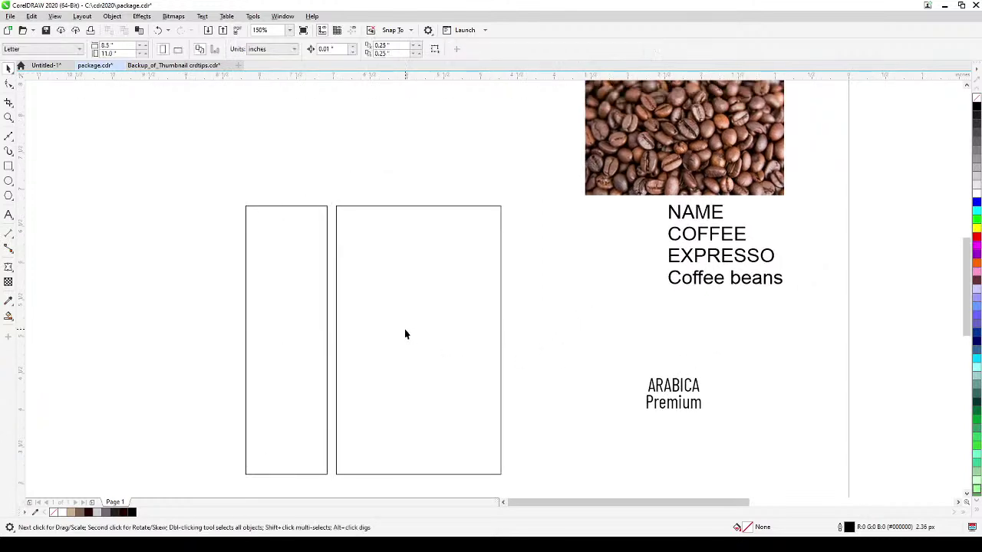
# Duplicate the front rectangle and shape the copy into a top panel of the same width, about 0.85 inch high, above it.
pyautogui.click(480, 205)
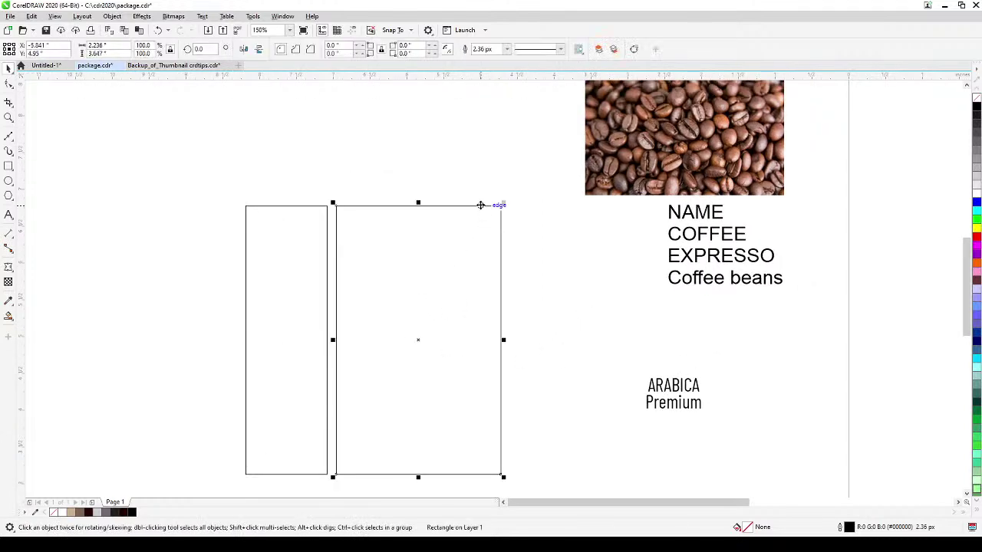
pyautogui.press('KP_Add')
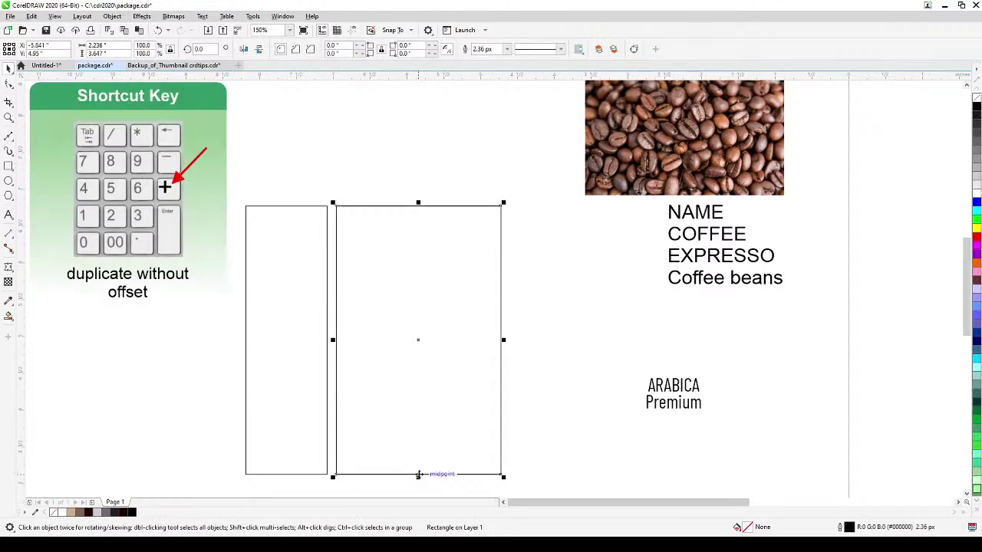
pyautogui.moveTo(416, 476); pyautogui.dragTo(434, 132)
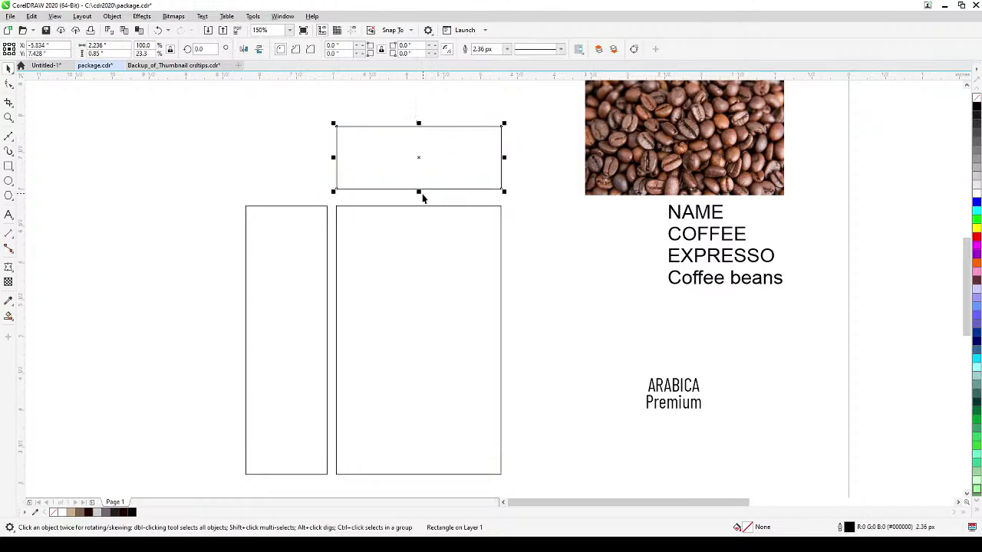
pyautogui.moveTo(418, 194); pyautogui.dragTo(418, 196)
pyautogui.click(535, 206)
# Make two copies of the coffee-bean image and place one above the top panel and one above the side panel.
pyautogui.scroll(-3, 519, 228)
pyautogui.moveTo(522, 251); pyautogui.dragTo(452, 274)
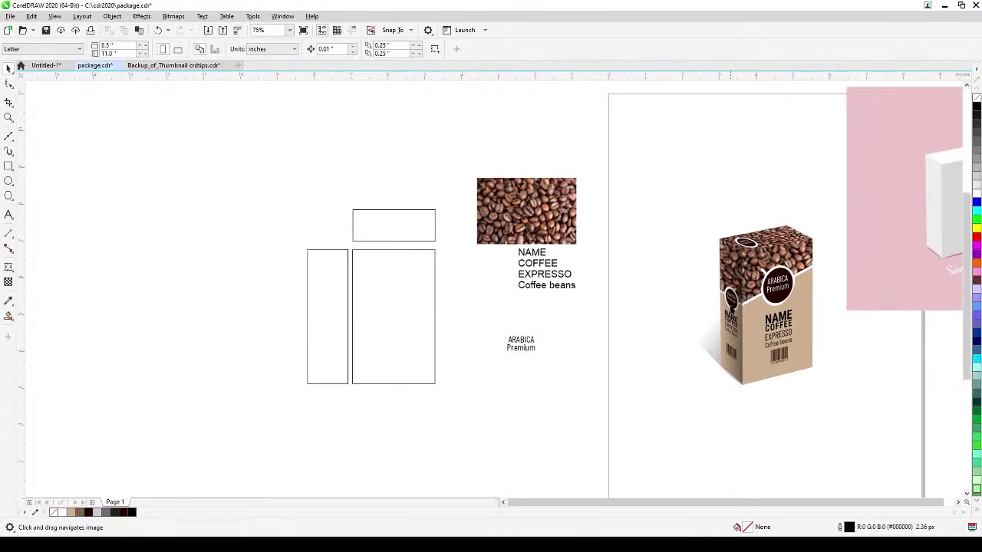
pyautogui.moveTo(578, 363); pyautogui.dragTo(608, 376)
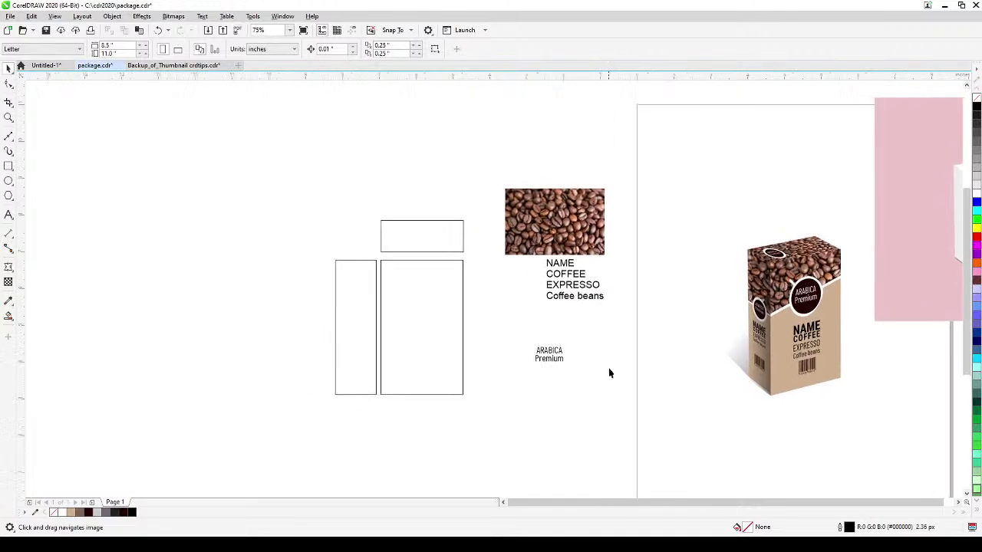
pyautogui.press('space')
pyautogui.moveTo(549, 219); pyautogui.dragTo(542, 181)
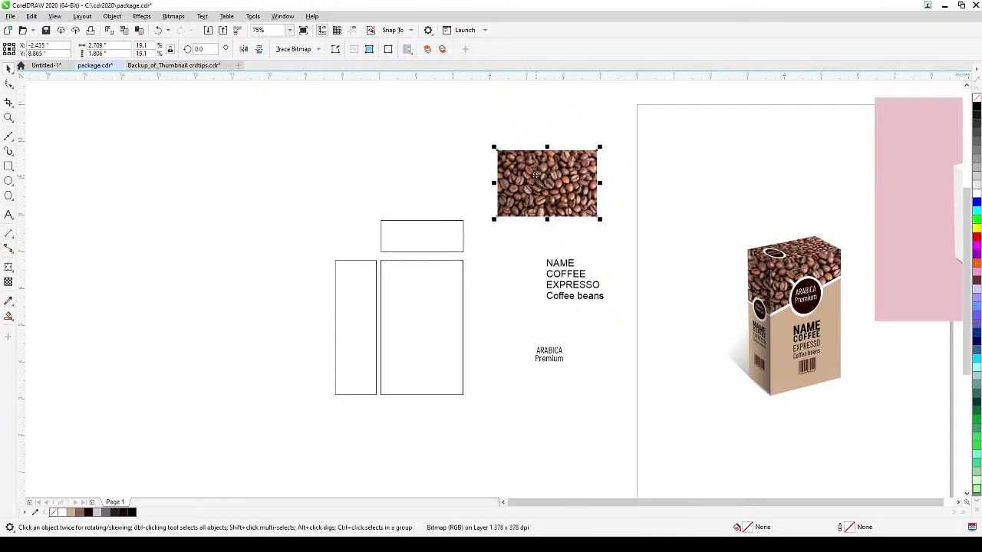
pyautogui.press('KP_Add')
pyautogui.moveTo(544, 175); pyautogui.dragTo(293, 226)
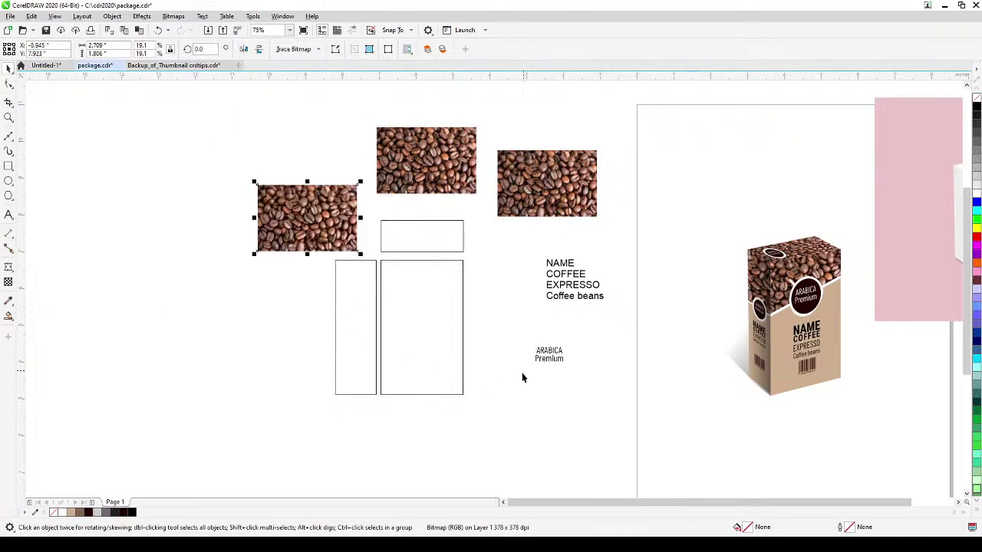
# Move the ARABICA Premium text to the upper middle of the front panel rectangle.
pyautogui.moveTo(581, 388); pyautogui.dragTo(530, 388)
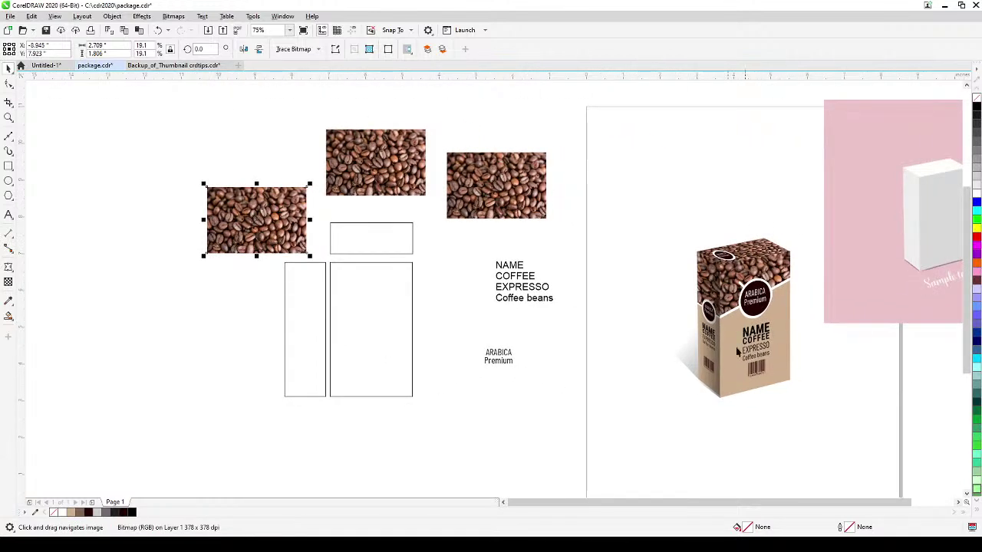
pyautogui.moveTo(473, 417); pyautogui.dragTo(484, 414)
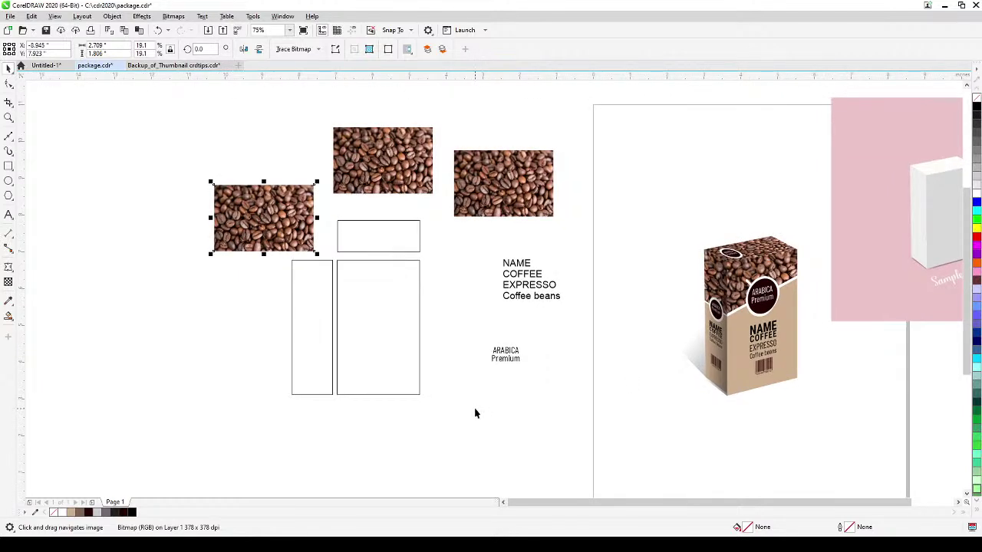
pyautogui.moveTo(504, 363); pyautogui.dragTo(378, 318)
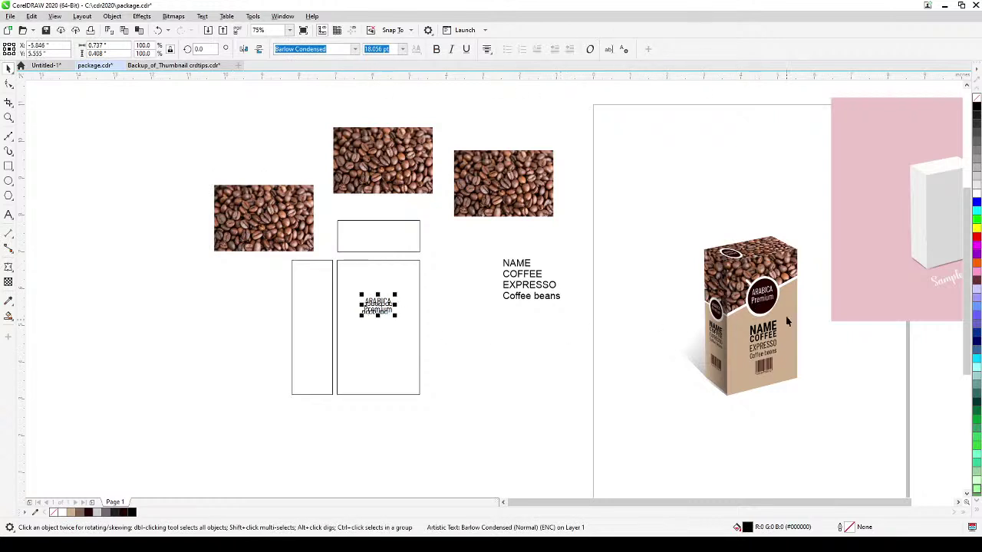
pyautogui.moveTo(448, 357); pyautogui.dragTo(484, 365)
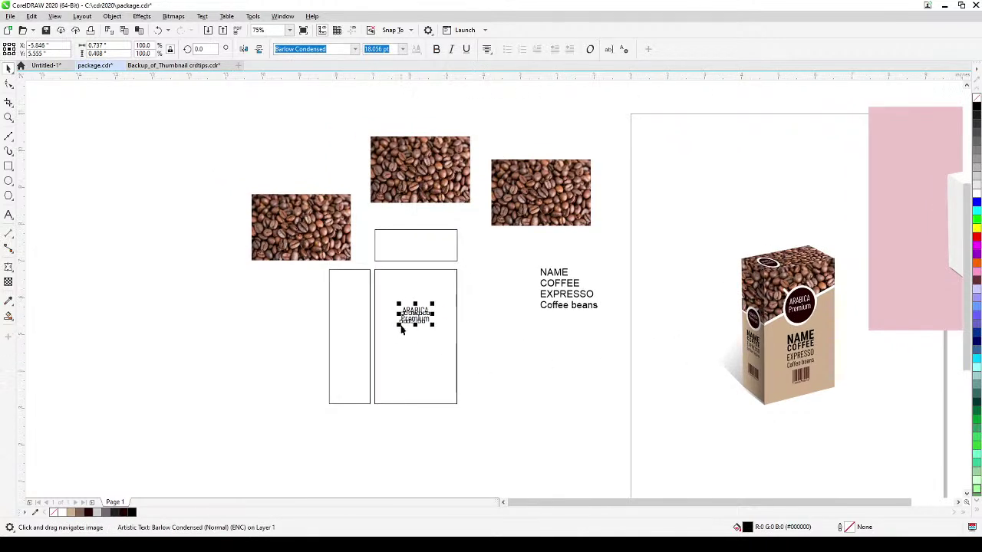
pyautogui.click(566, 412)
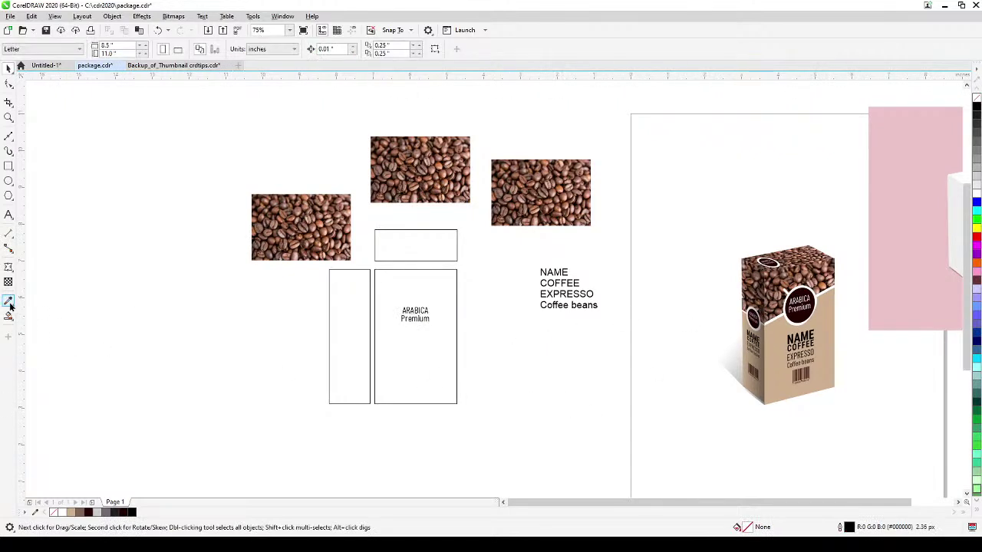
# Sample the tan color from the finished coffee box with the Color Eyedropper and fill the front panel with it.
pyautogui.click(10, 301)
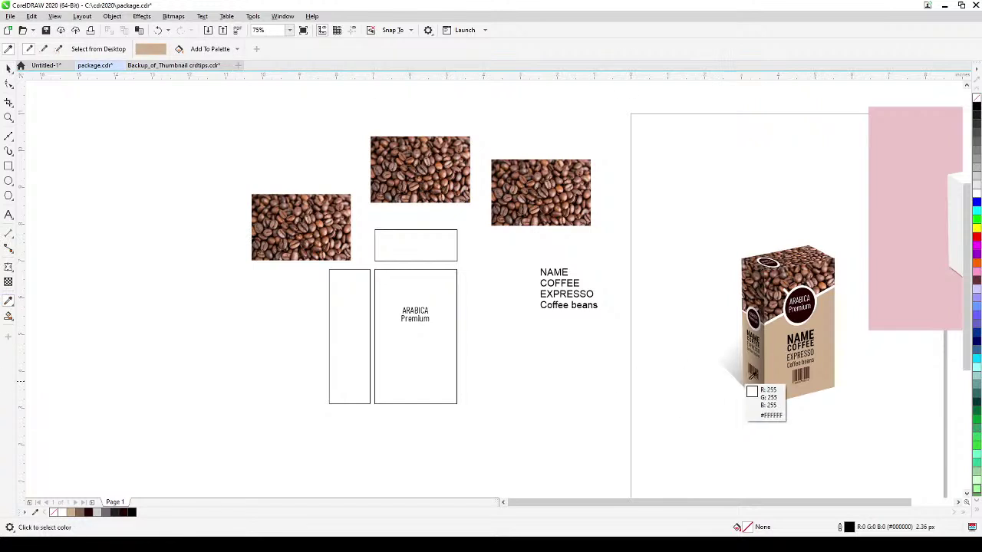
pyautogui.click(833, 336)
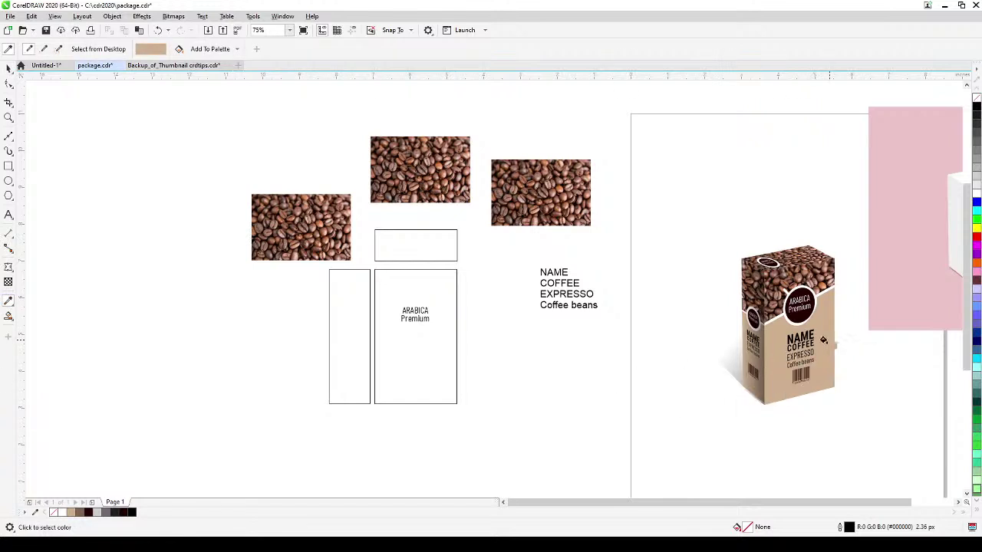
pyautogui.click(424, 358)
pyautogui.scroll(3, 424, 359)
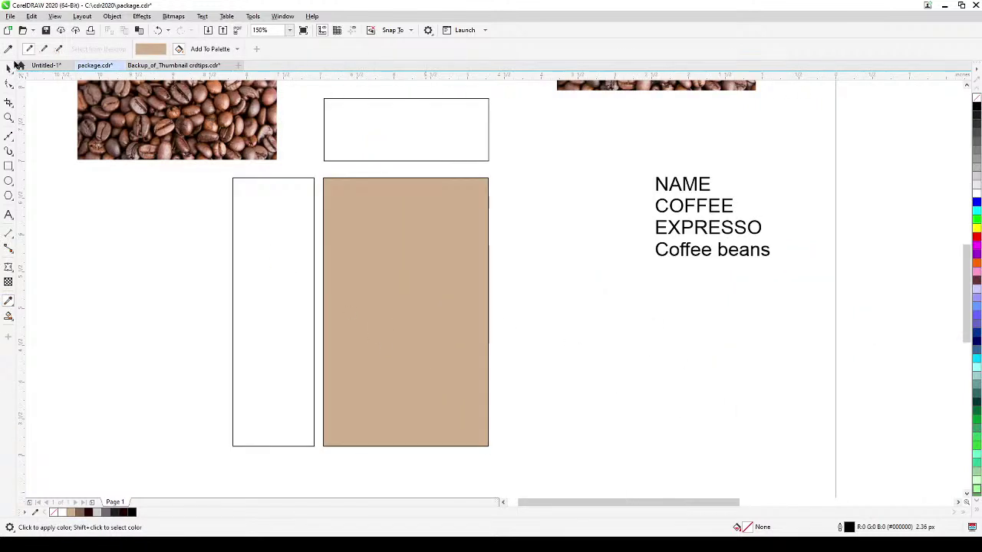
# Select the ARABICA Premium text hidden behind the tan panel and bring it to the front of the layer.
pyautogui.click(8, 67)
pyautogui.moveTo(554, 225); pyautogui.dragTo(291, 368)
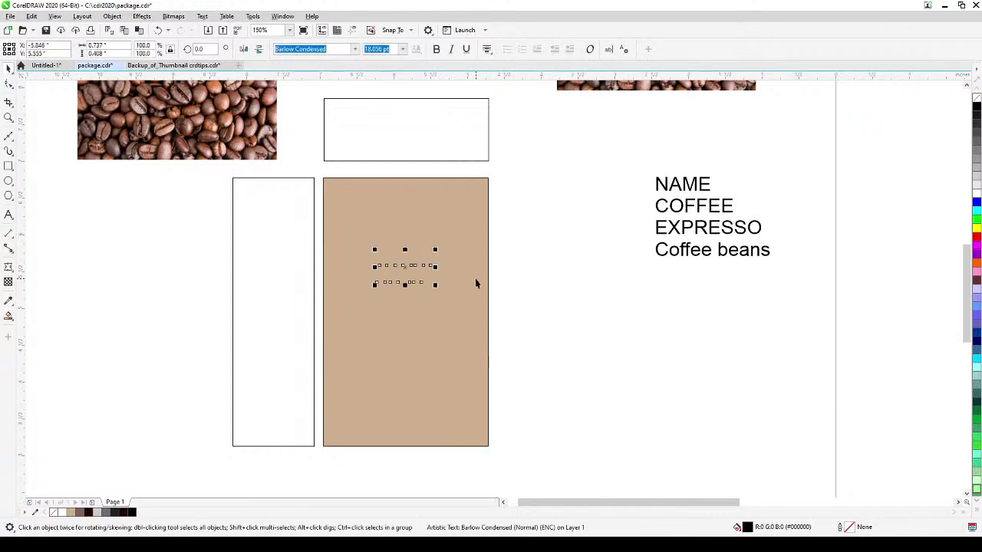
pyautogui.hotkey('shift', 'pageup')
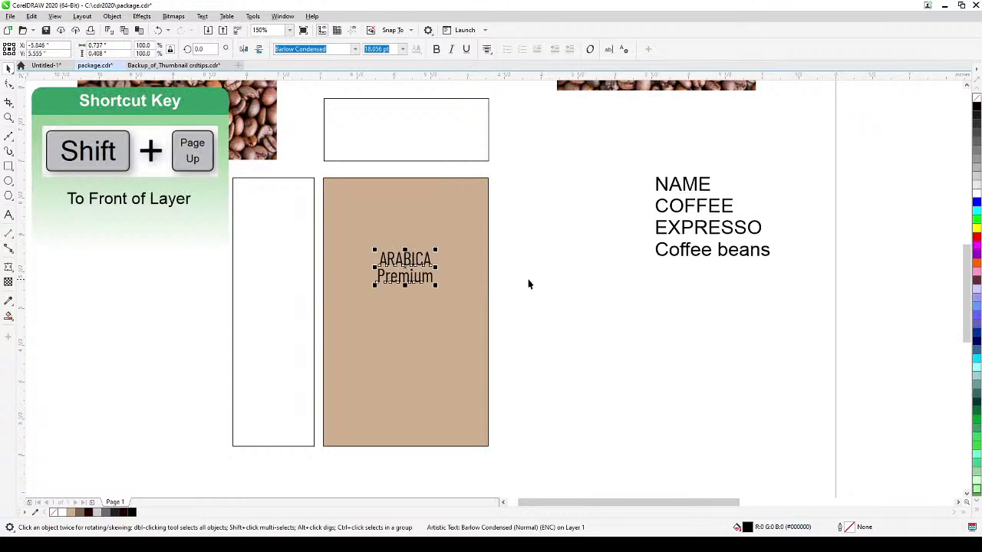
# Draw a circle about 1.08 inches across centered around the ARABICA Premium text on the front panel.
pyautogui.scroll(-3, 537, 333)
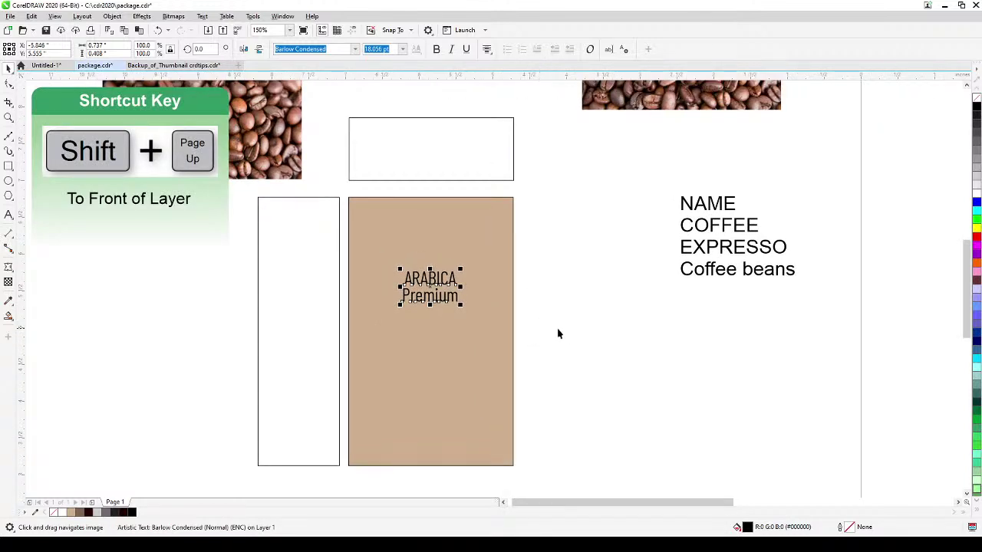
pyautogui.moveTo(564, 337); pyautogui.dragTo(496, 348)
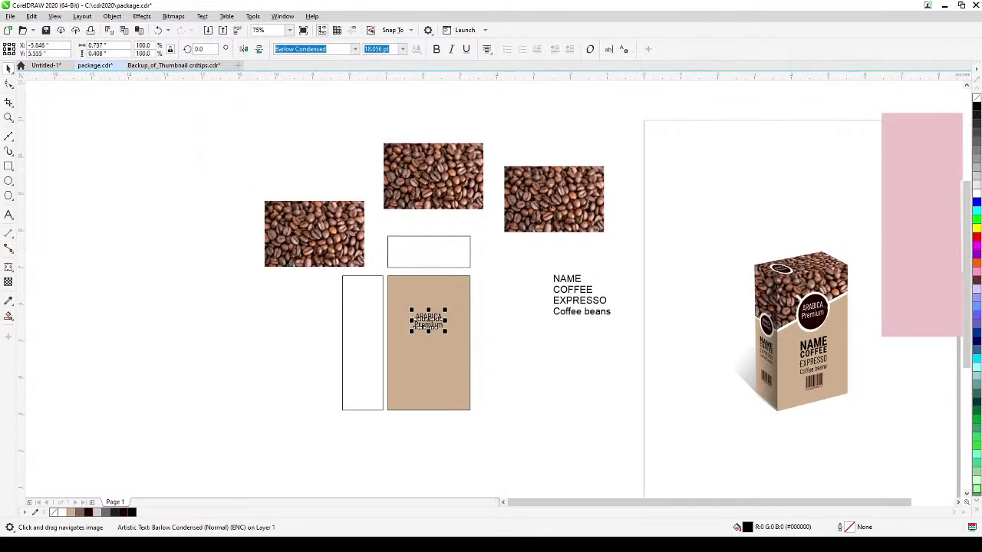
pyautogui.scroll(3, 420, 372)
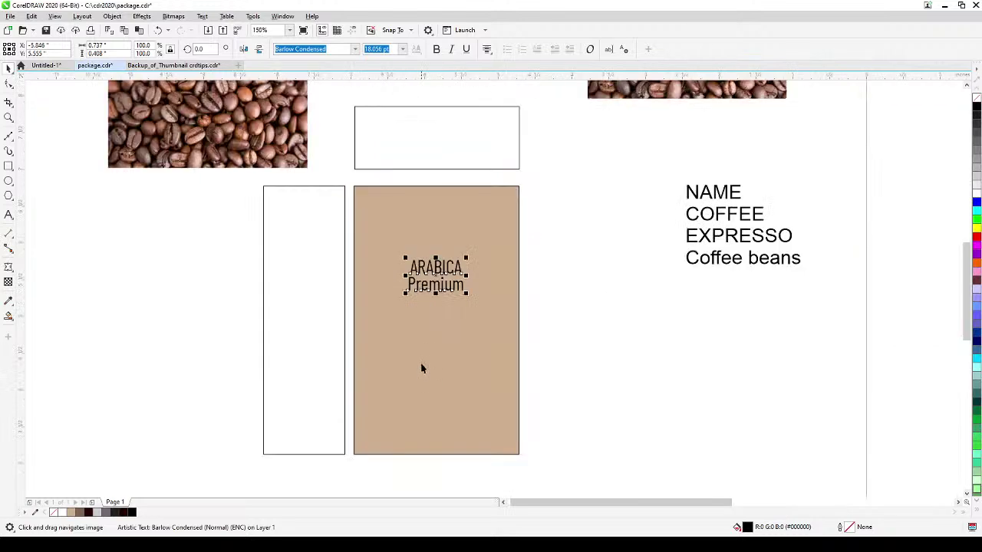
pyautogui.moveTo(421, 368); pyautogui.dragTo(445, 399)
pyautogui.click(9, 181)
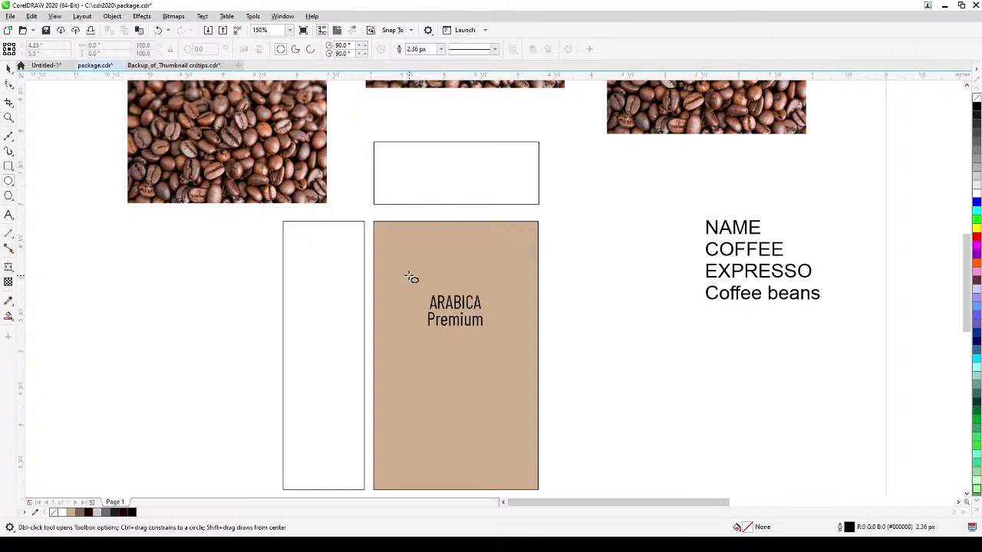
pyautogui.moveTo(413, 277); pyautogui.dragTo(502, 368)
pyautogui.click(10, 69)
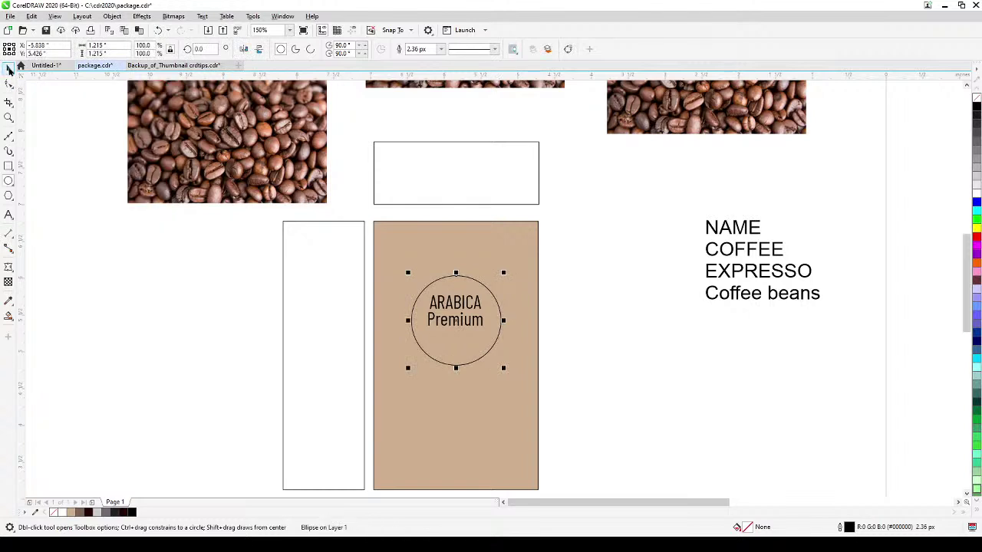
pyautogui.scroll(-2, 381, 261)
pyautogui.moveTo(466, 327); pyautogui.dragTo(351, 340)
pyautogui.scroll(2, 335, 325)
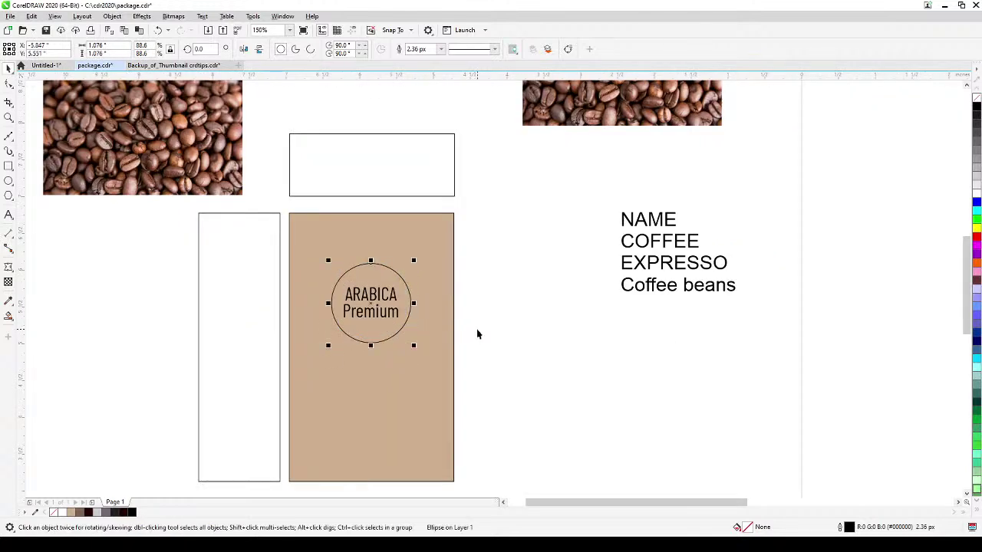
# Duplicate the circle in place and enlarge the copy from its center to about 1.27 inches to form an outer ring.
pyautogui.press('KP_Add')
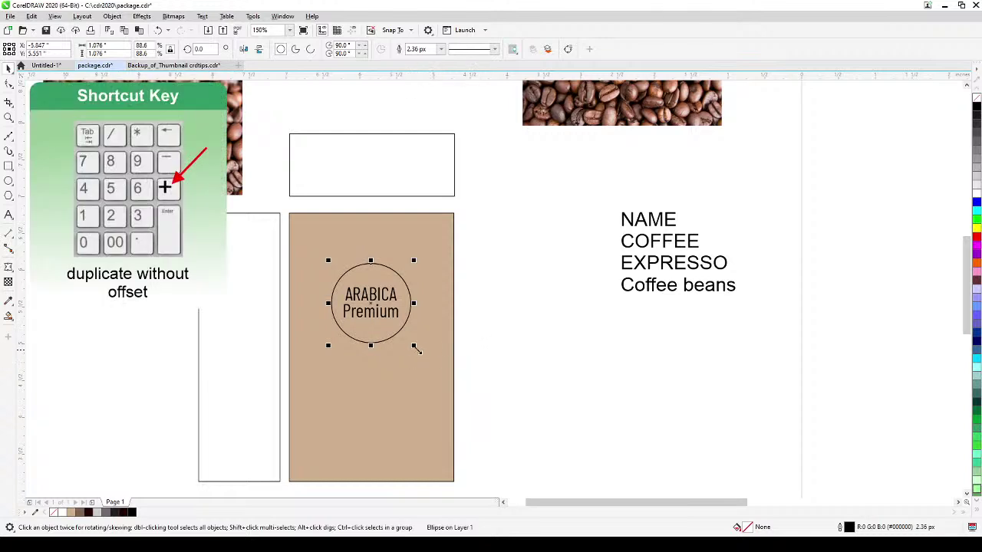
pyautogui.press('shift')
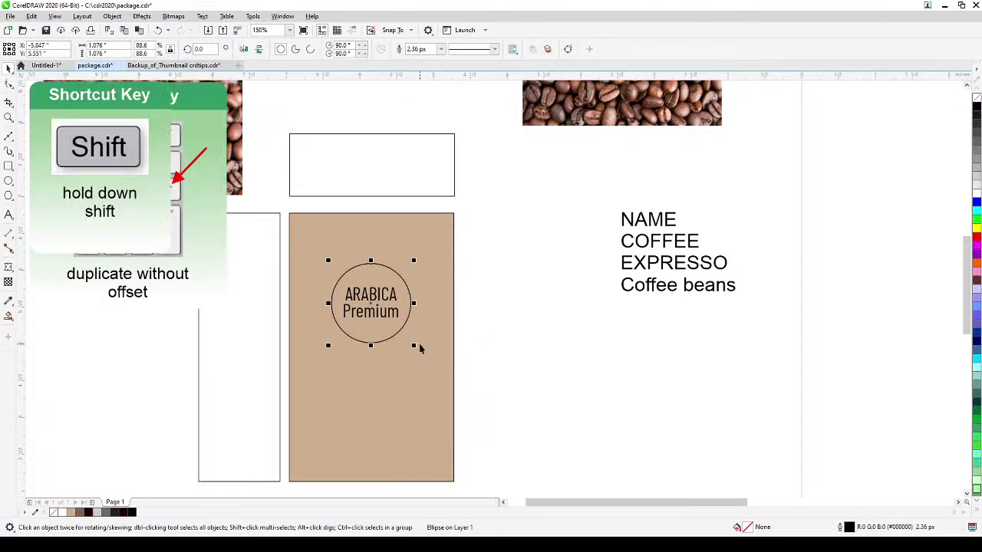
pyautogui.moveTo(414, 346); pyautogui.dragTo(422, 353)
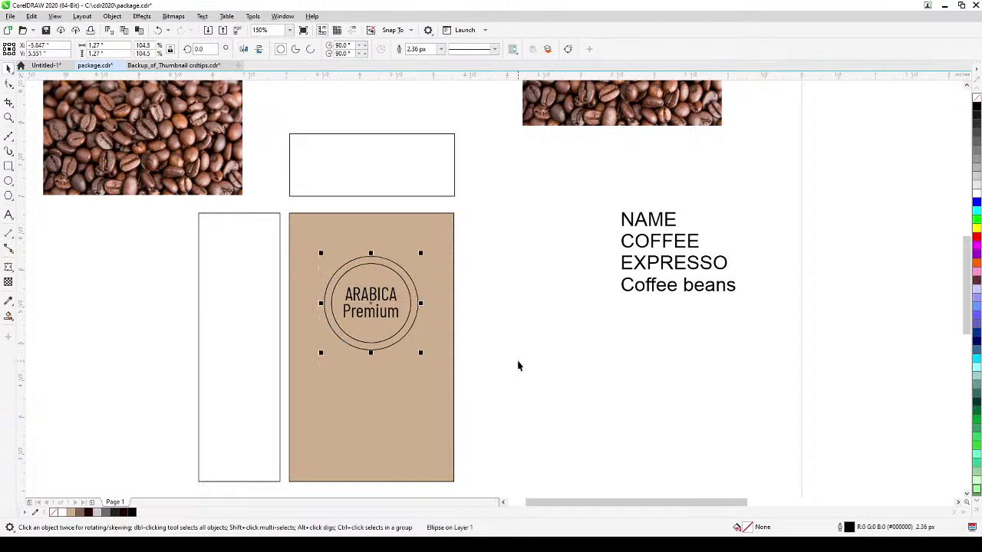
# Draw a diagonal line rising to the right across the front panel through the badge, about 2.47 inches wide and 0.5 inches high.
pyautogui.scroll(-2, 517, 361)
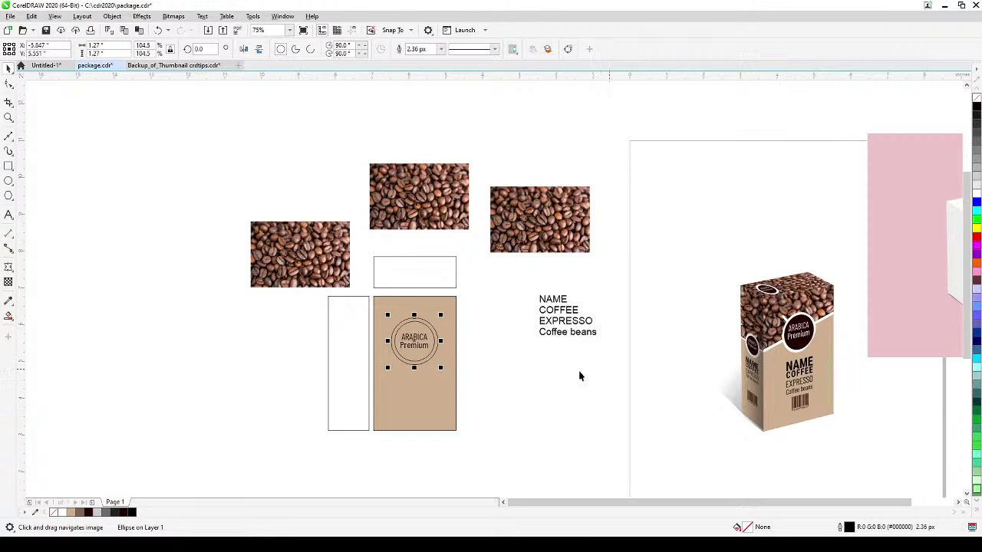
pyautogui.moveTo(547, 370); pyautogui.dragTo(601, 340)
pyautogui.scroll(2, 543, 363)
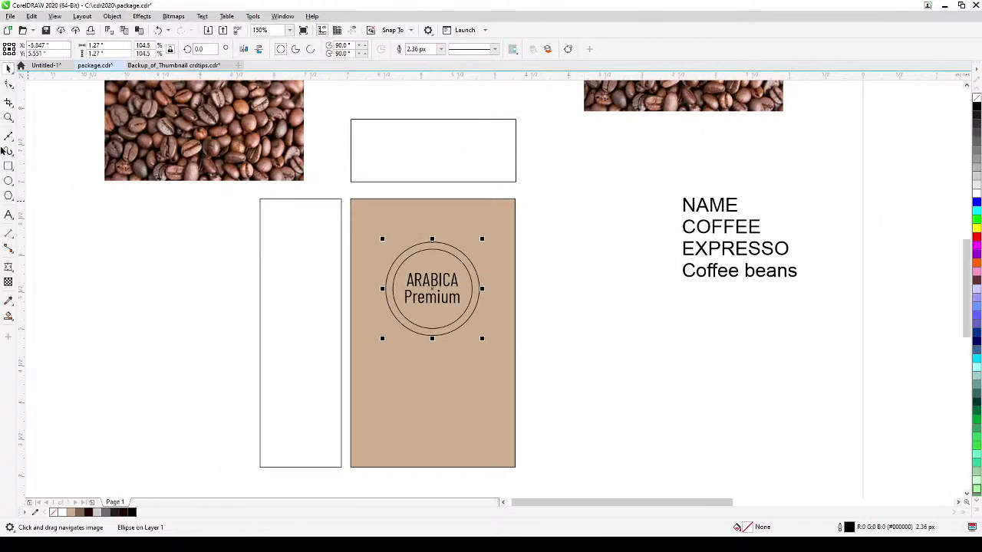
pyautogui.click(9, 135)
pyautogui.click(343, 300)
pyautogui.click(528, 261)
pyautogui.click(8, 69)
pyautogui.click(518, 263)
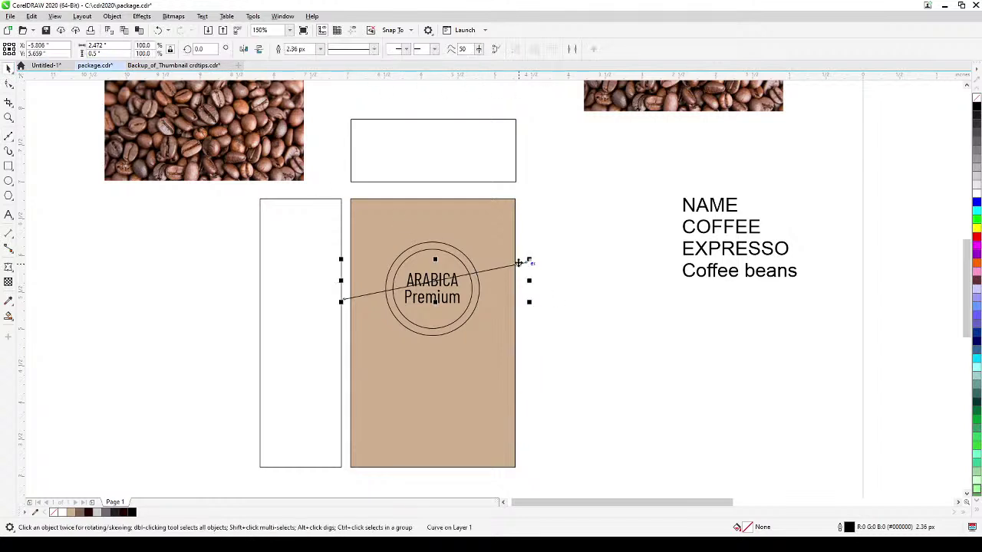
# Duplicate the diagonal line and place the copy about 0.11 inches below the original.
pyautogui.press('KP_Add')
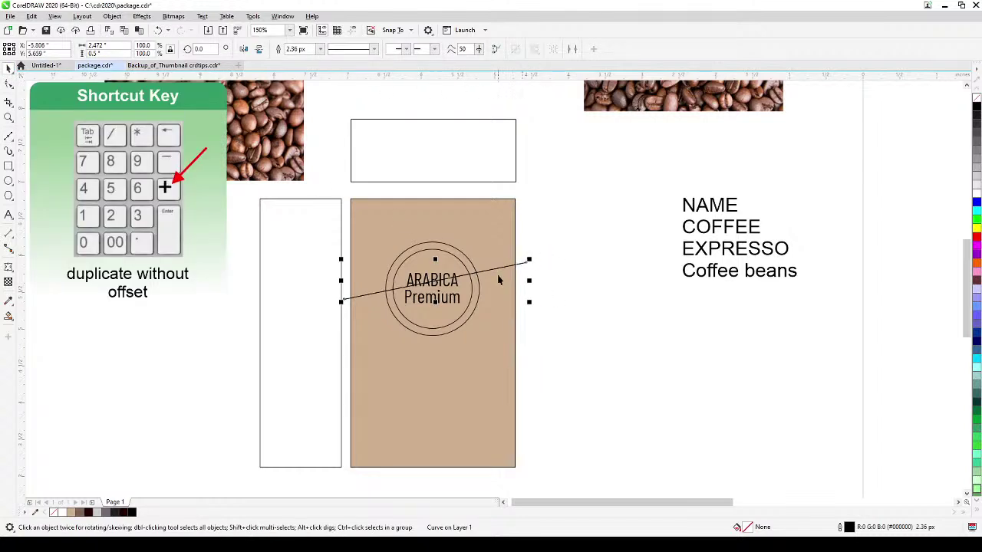
pyautogui.moveTo(521, 263); pyautogui.dragTo(513, 277)
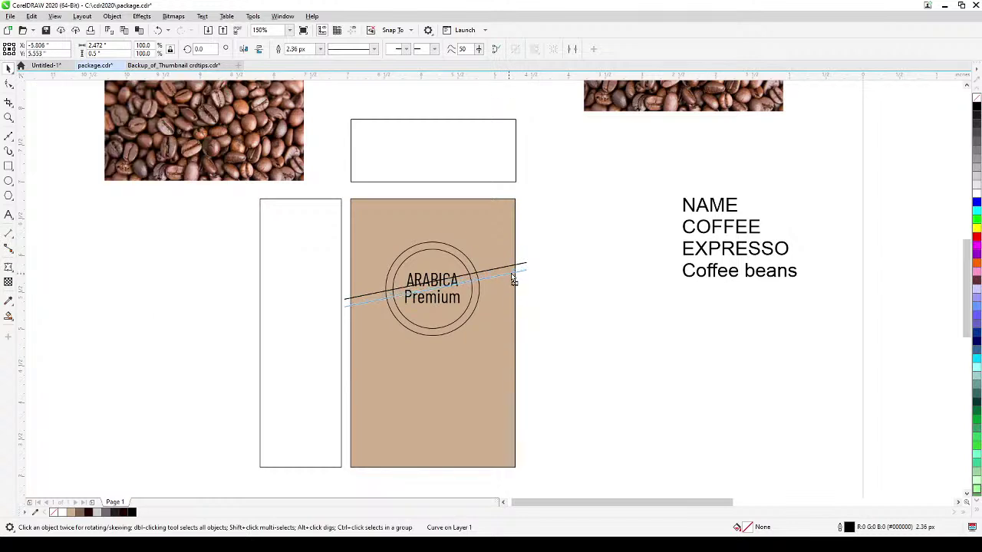
pyautogui.moveTo(512, 279); pyautogui.dragTo(514, 279)
pyautogui.press('Escape')
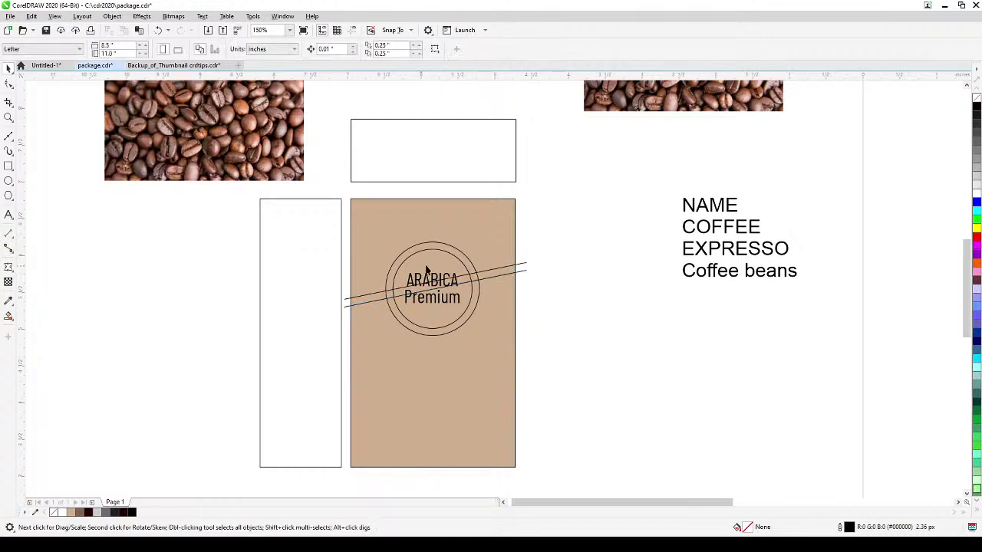
# Move the ARABICA Premium badge off the front panel, and Smart Fill the diagonal band and the area above it in purplish gray.
pyautogui.moveTo(378, 193); pyautogui.dragTo(636, 371)
pyautogui.click(571, 426)
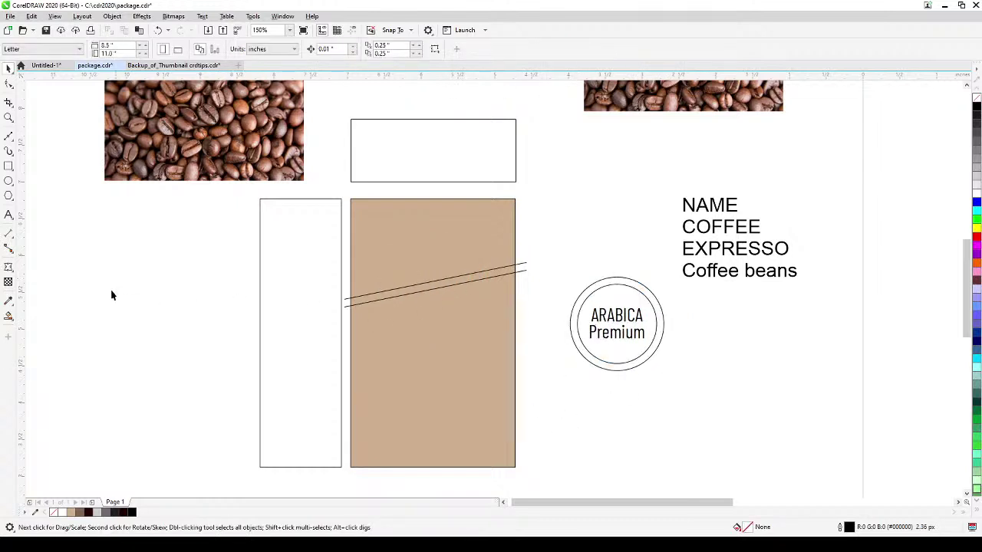
pyautogui.click(9, 316)
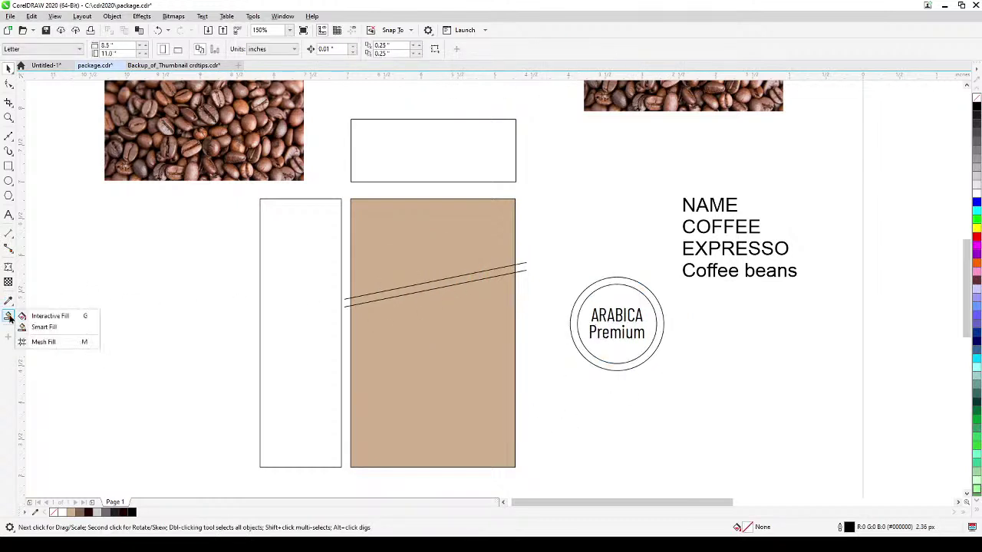
pyautogui.click(46, 327)
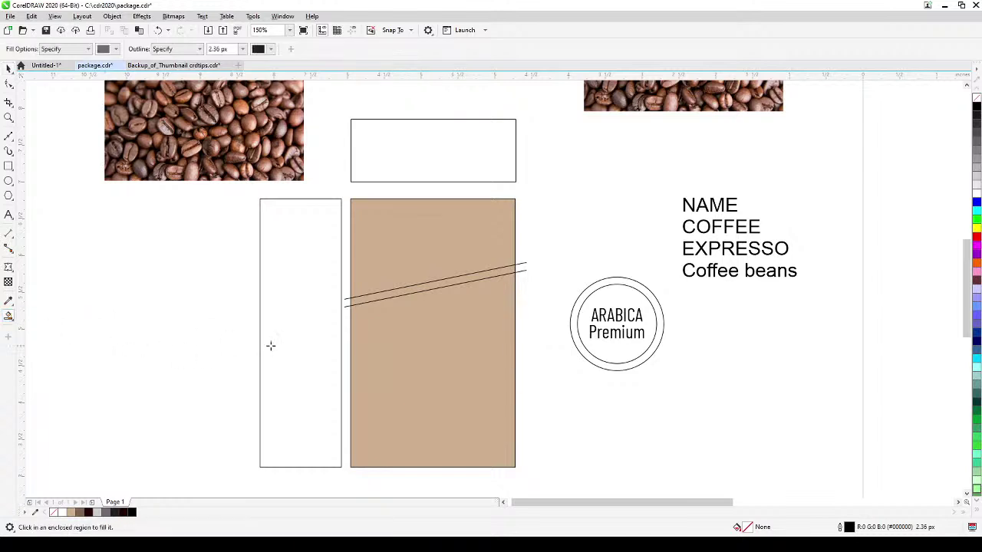
pyautogui.click(396, 292)
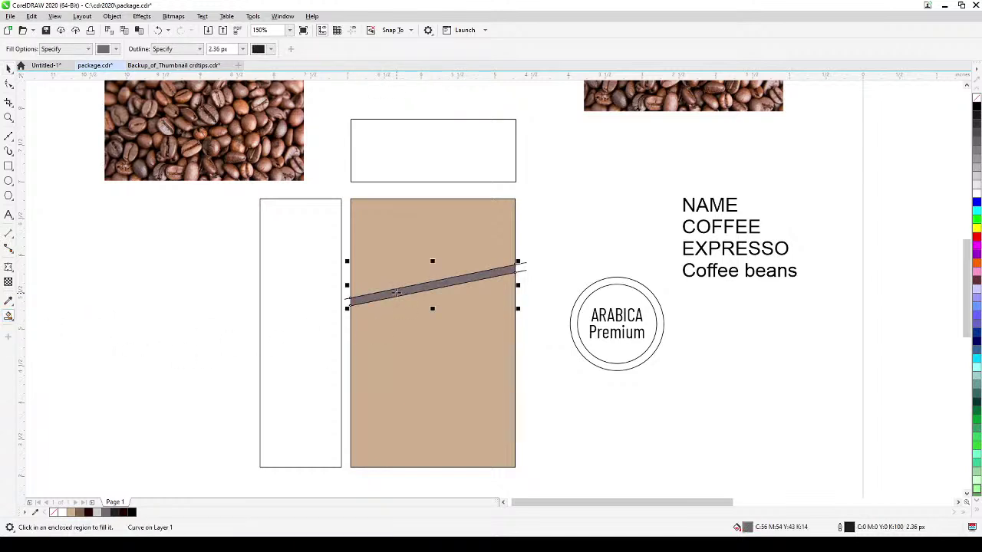
pyautogui.click(385, 241)
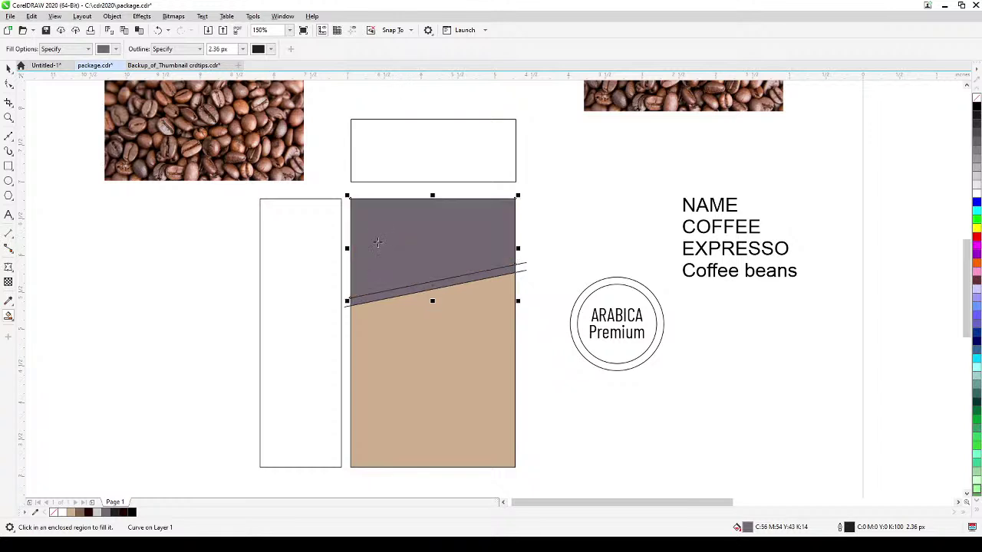
# Delete the two diagonal construction lines that extend past the front panel's edges.
pyautogui.click(8, 68)
pyautogui.click(92, 258)
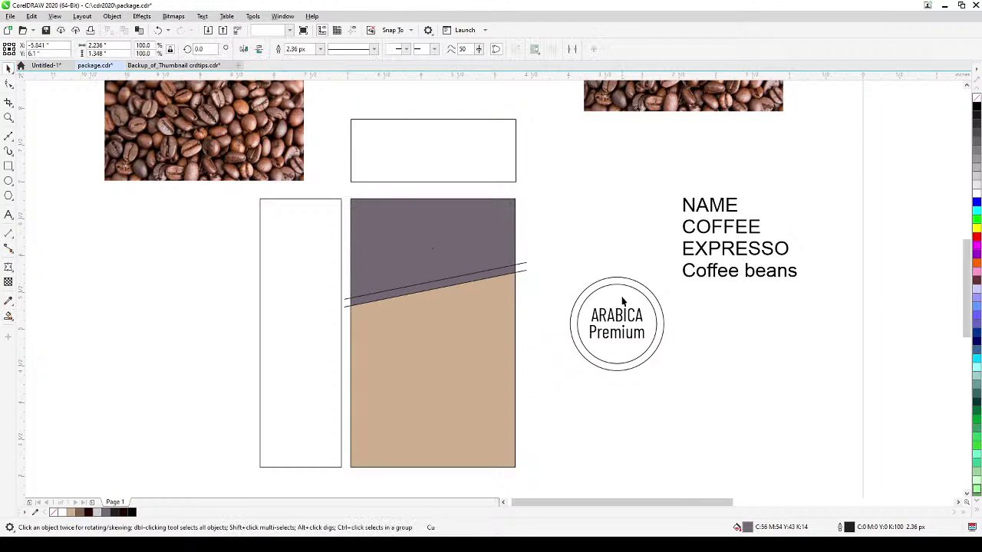
pyautogui.click(526, 270)
pyautogui.click(525, 268)
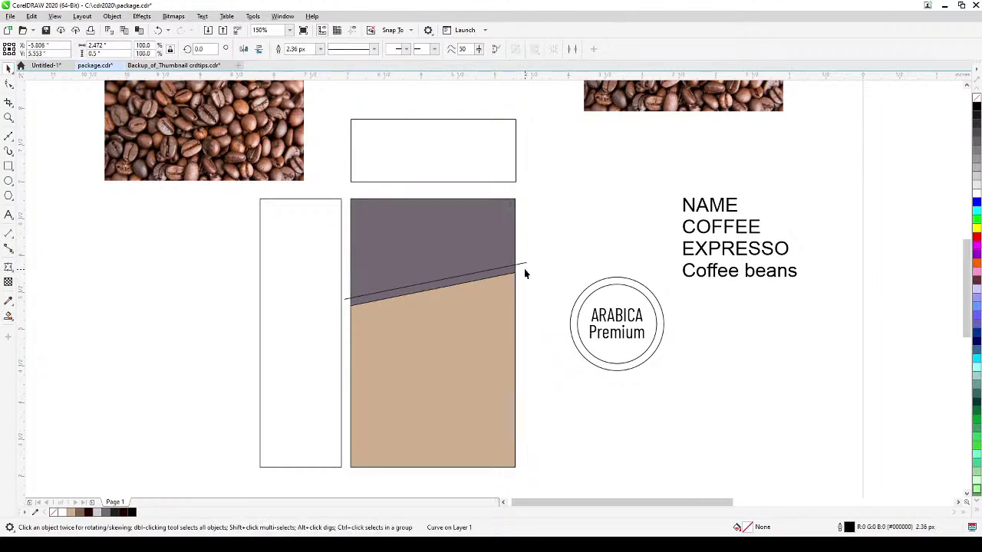
pyautogui.click(525, 268)
pyautogui.click(524, 276)
# Fill the narrow diagonal band on the front panel with white.
pyautogui.click(502, 270)
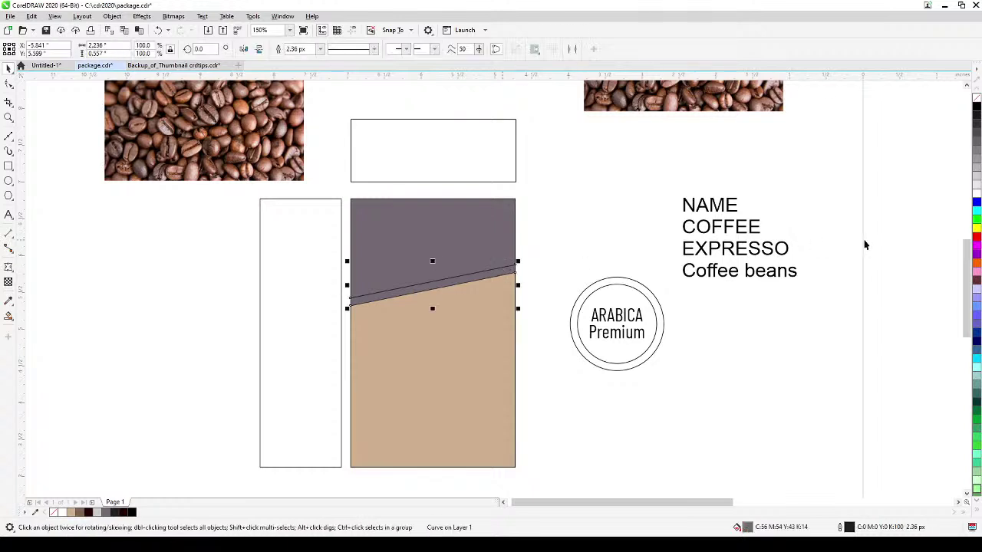
pyautogui.click(976, 194)
pyautogui.press('h')
# Move the two circles and the ARABICA Premium text together back onto the front panel, centered over the white diagonal band.
pyautogui.moveTo(806, 322); pyautogui.dragTo(699, 359)
pyautogui.moveTo(462, 276); pyautogui.dragTo(572, 407)
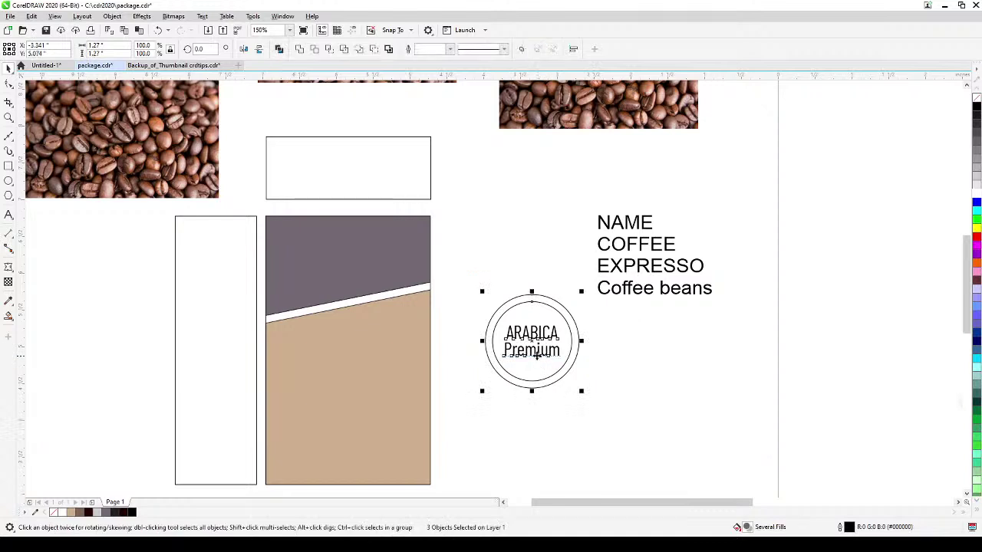
pyautogui.moveTo(537, 355); pyautogui.dragTo(352, 314)
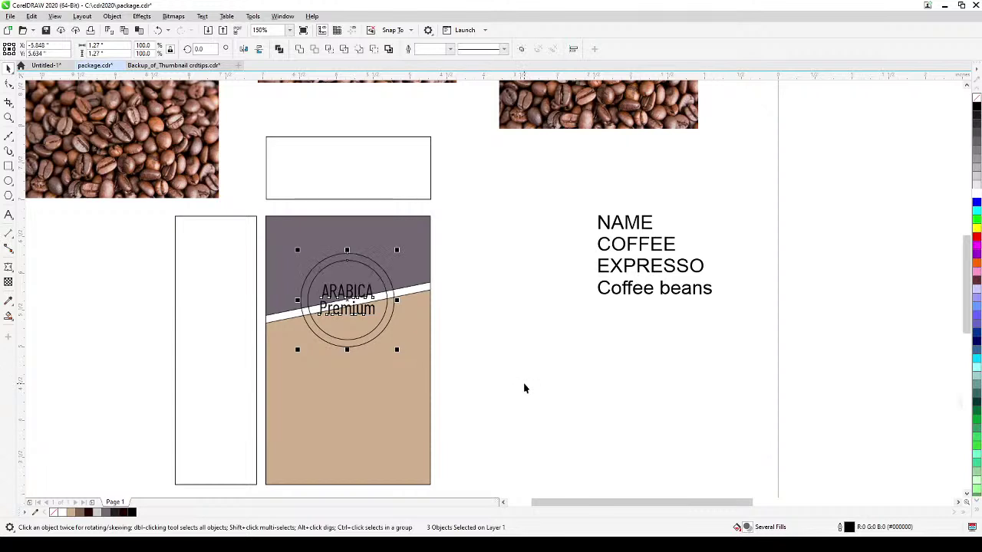
pyautogui.click(503, 407)
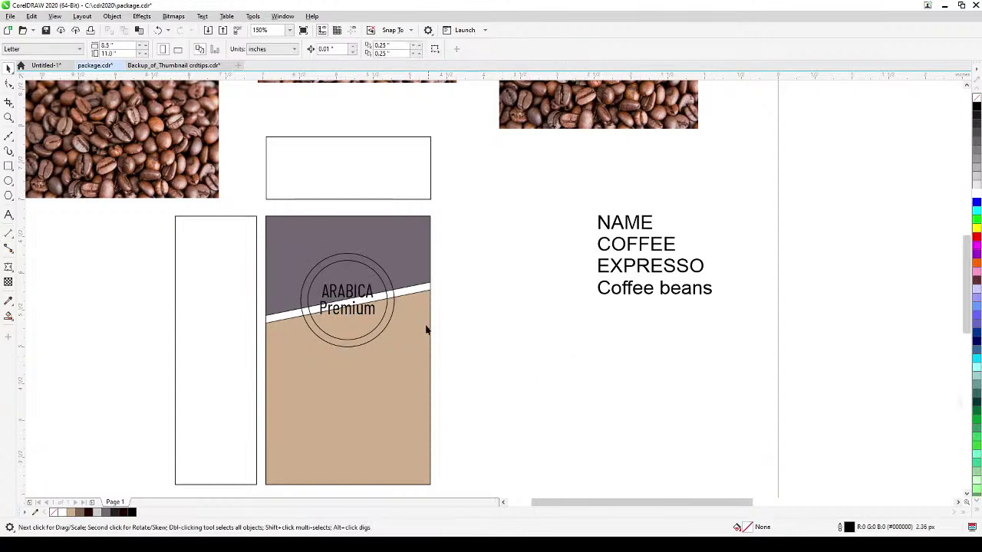
# Sample the dark brown from the round badge on the finished coffee box with the Color Eyedropper.
pyautogui.click(382, 282)
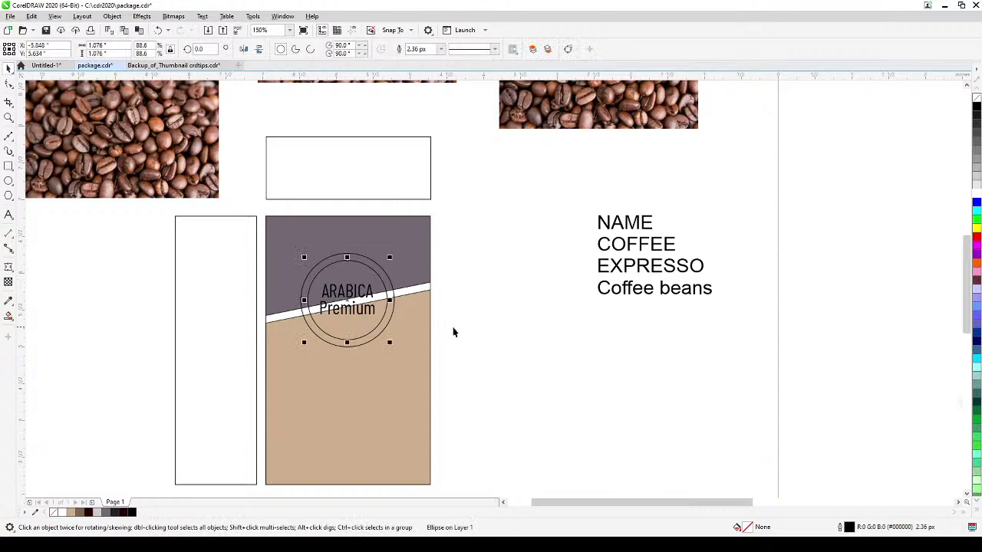
pyautogui.moveTo(510, 350); pyautogui.dragTo(383, 336)
pyautogui.moveTo(571, 398); pyautogui.dragTo(531, 377)
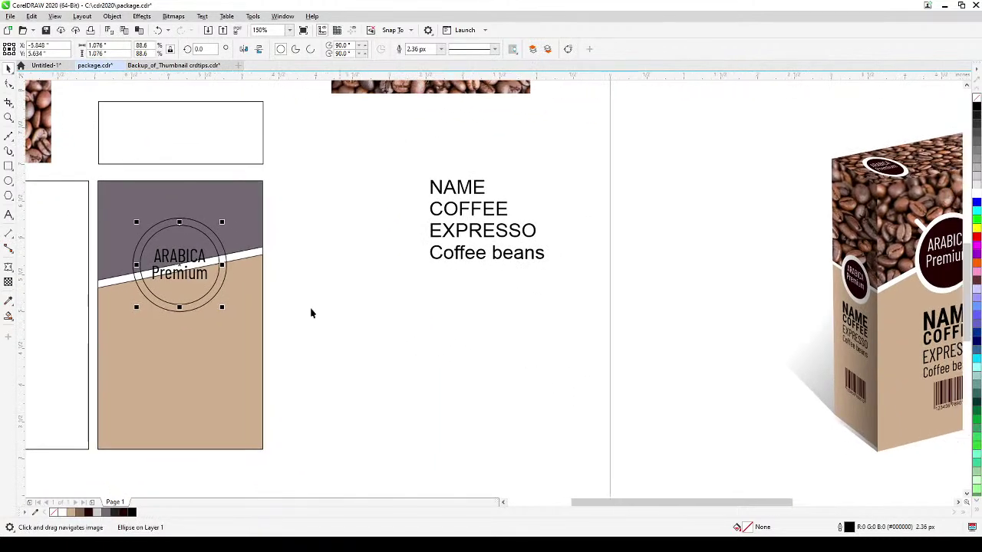
pyautogui.click(7, 301)
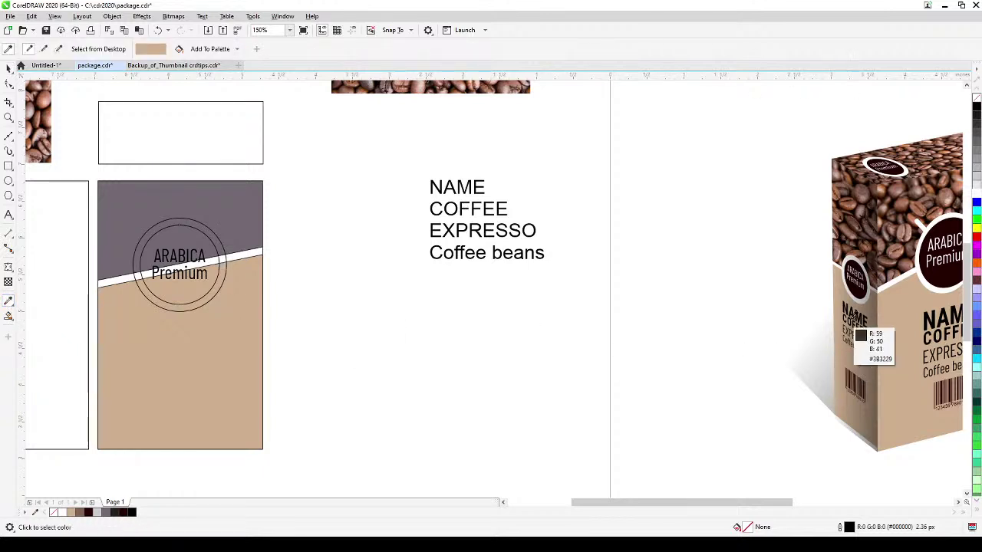
pyautogui.click(937, 274)
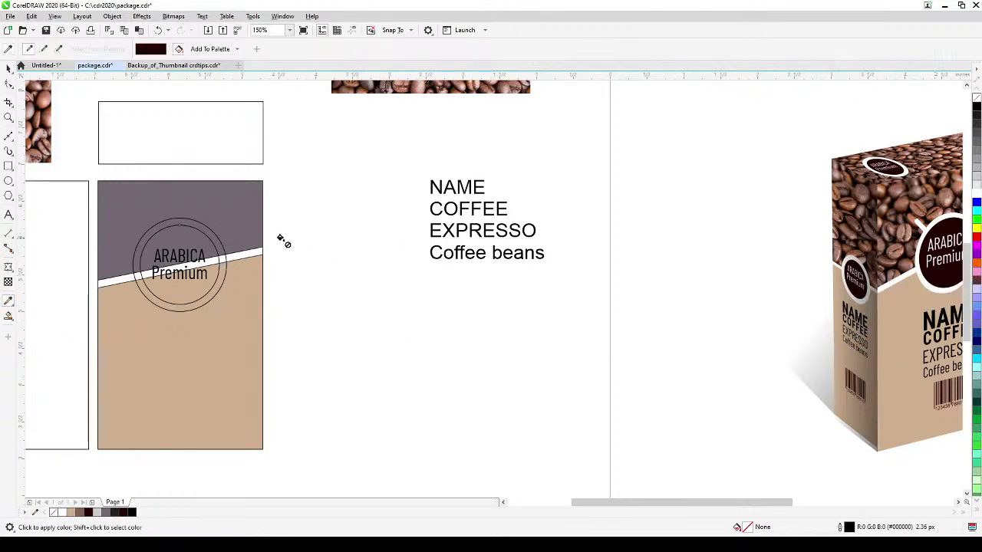
# Try to fill the badge's inner circle with the sampled dark brown, and undo the attempted fills.
pyautogui.click(204, 242)
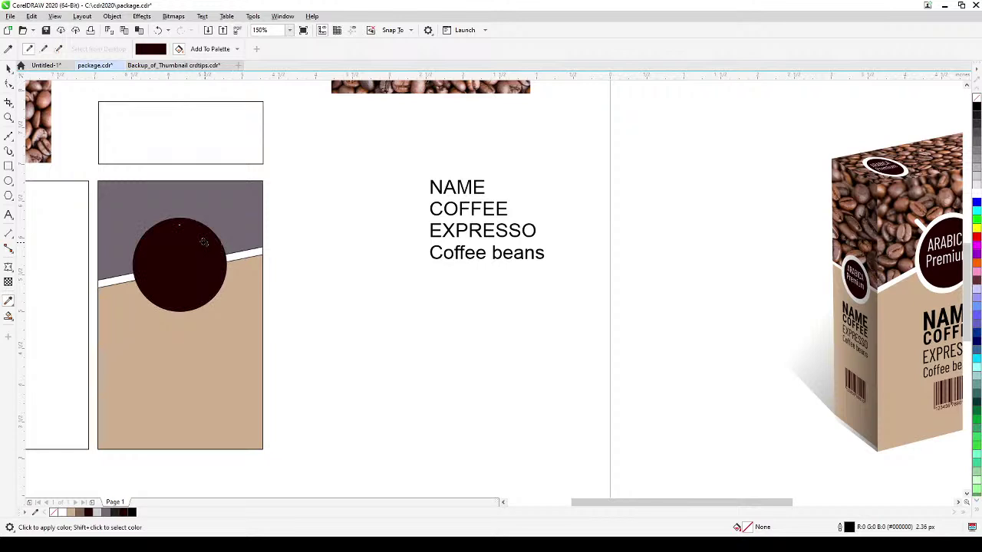
pyautogui.scroll(2, 192, 274)
pyautogui.hotkey('ctrl', 'z')
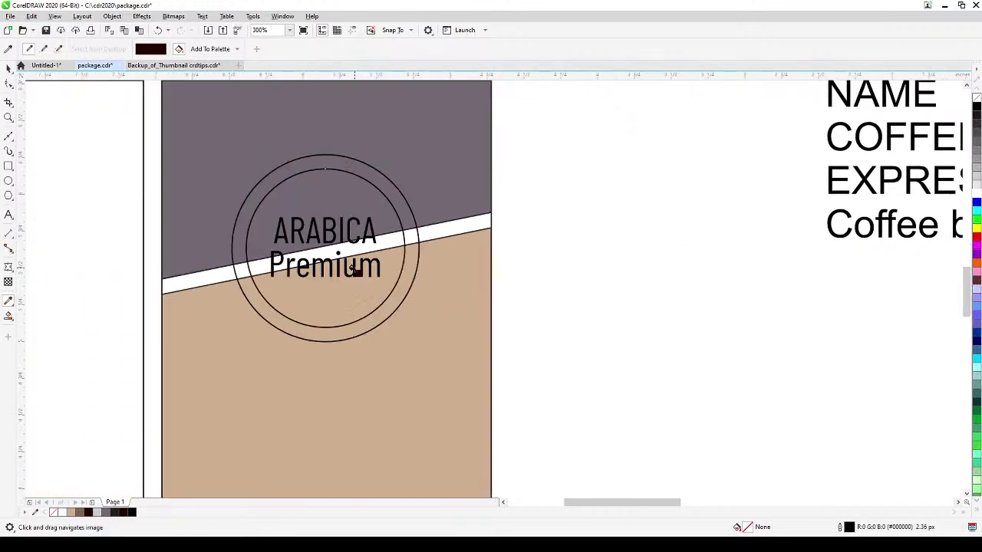
pyautogui.scroll(2, 329, 230)
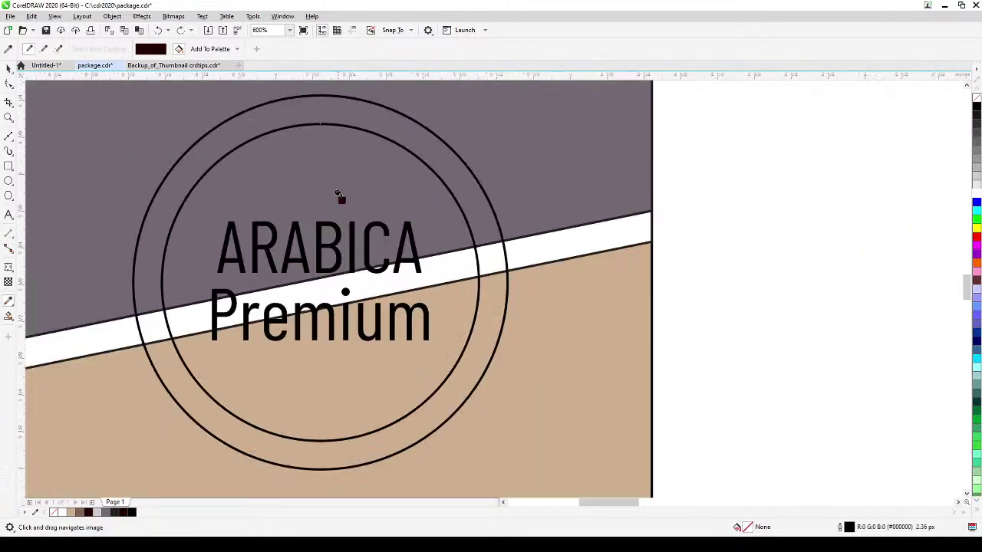
pyautogui.click(363, 134)
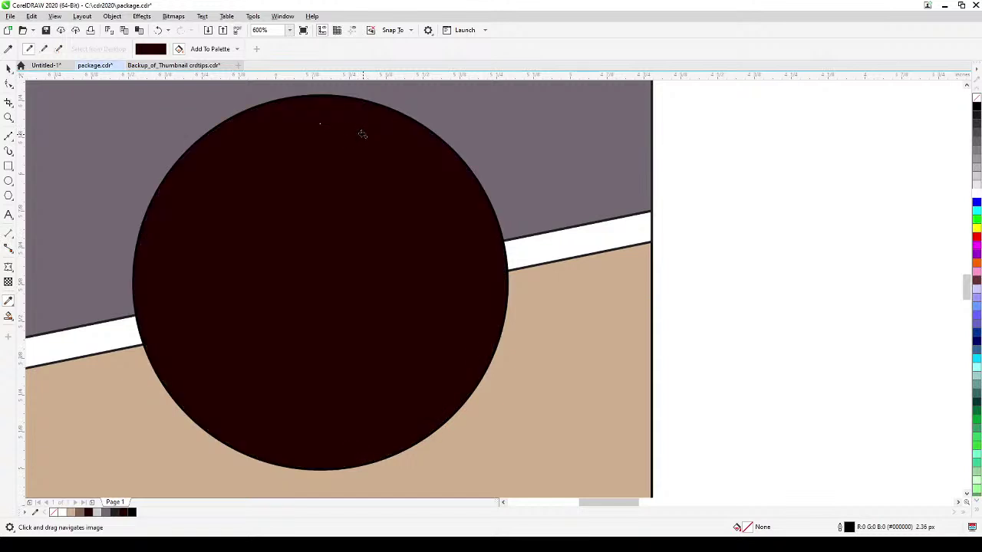
pyautogui.scroll(-2, 363, 133)
pyautogui.hotkey('ctrl', 'z')
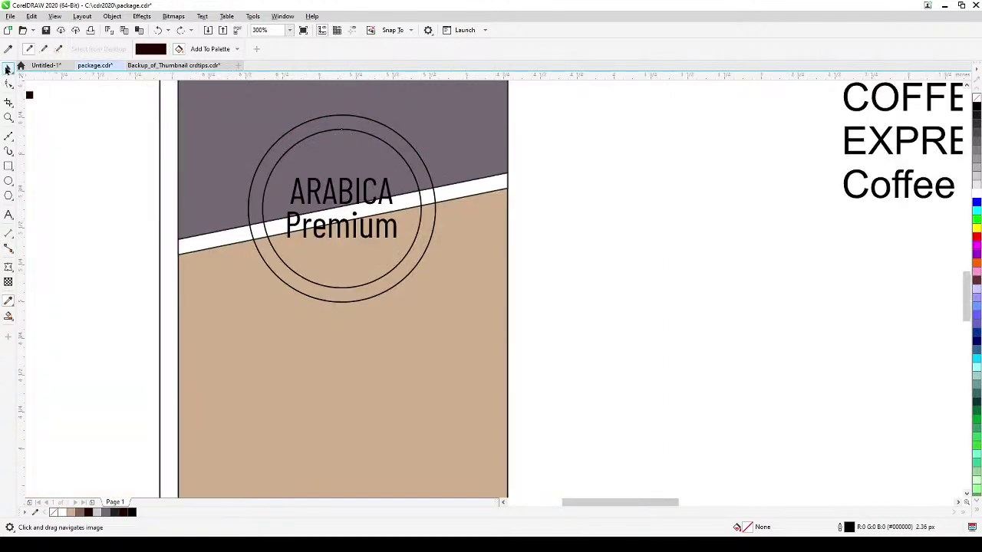
# Move the badge's inner circle off the front panel into the blank area beside it.
pyautogui.click(7, 69)
pyautogui.click(324, 135)
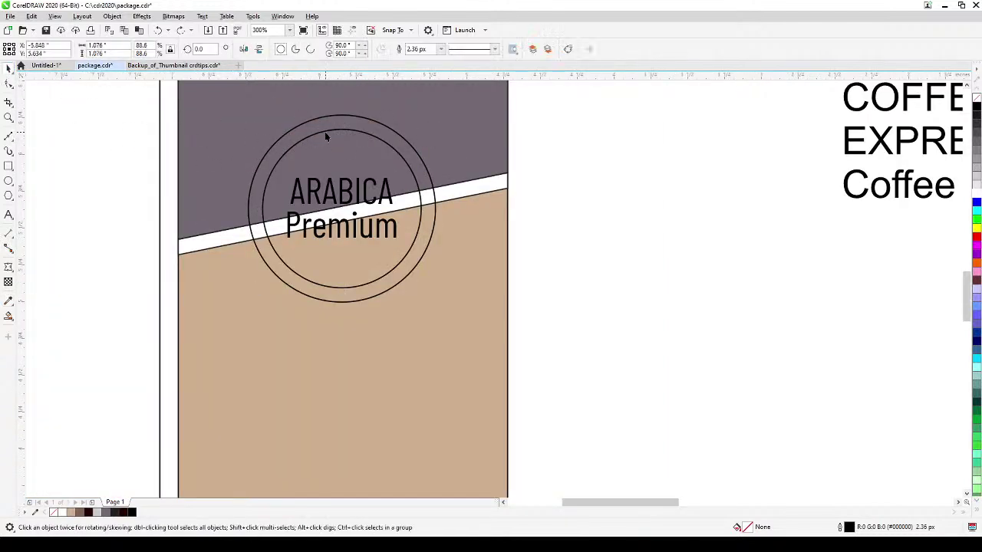
pyautogui.moveTo(325, 135); pyautogui.dragTo(569, 145)
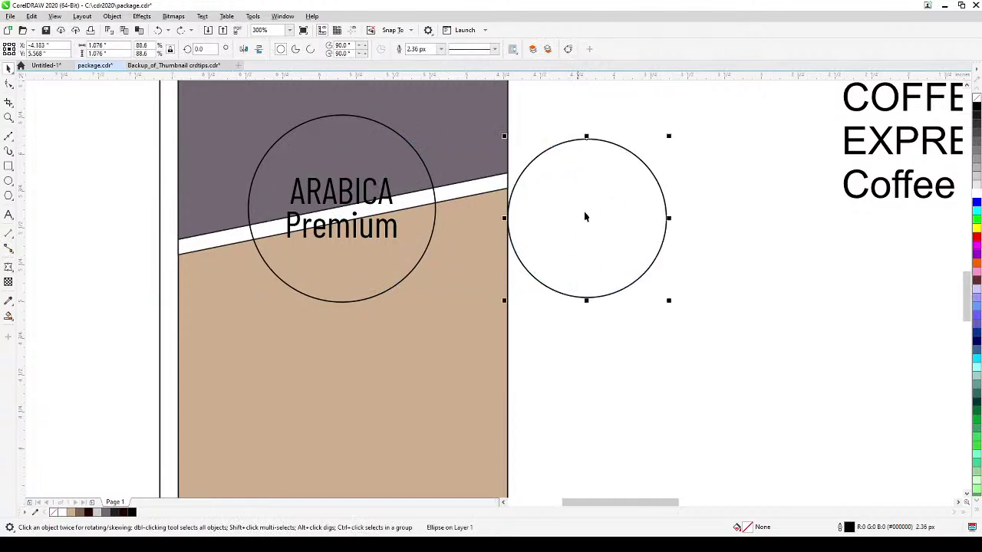
pyautogui.hscroll(3, 580, 300)
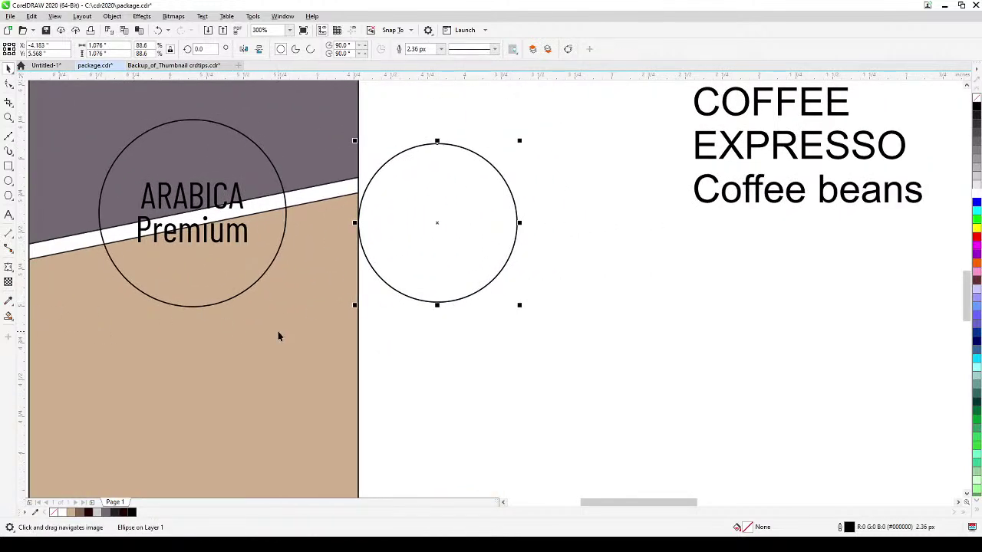
pyautogui.scroll(-3, 250, 333)
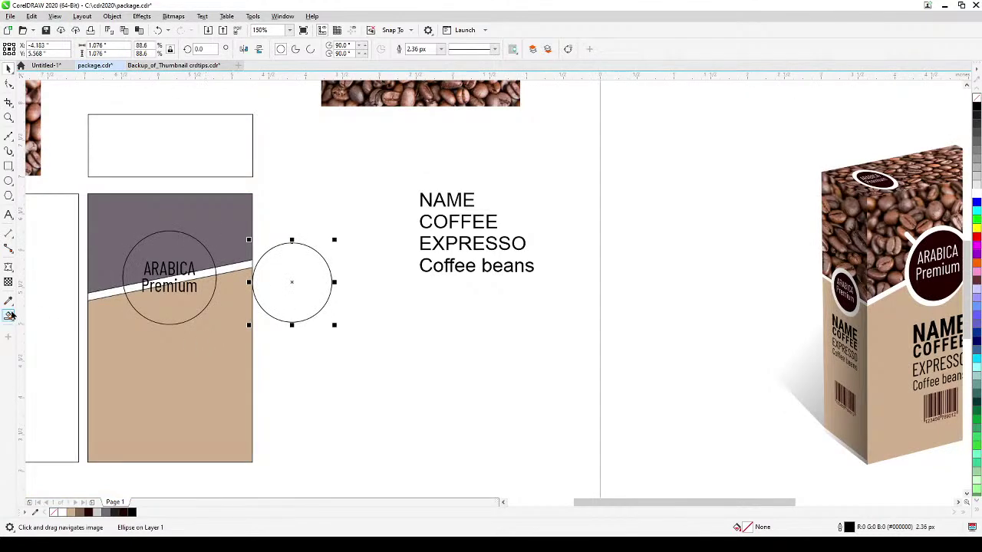
# Fill the relocated inner circle with the dark brown sampled from the badge on the finished coffee box.
pyautogui.click(8, 301)
pyautogui.click(938, 284)
pyautogui.click(314, 268)
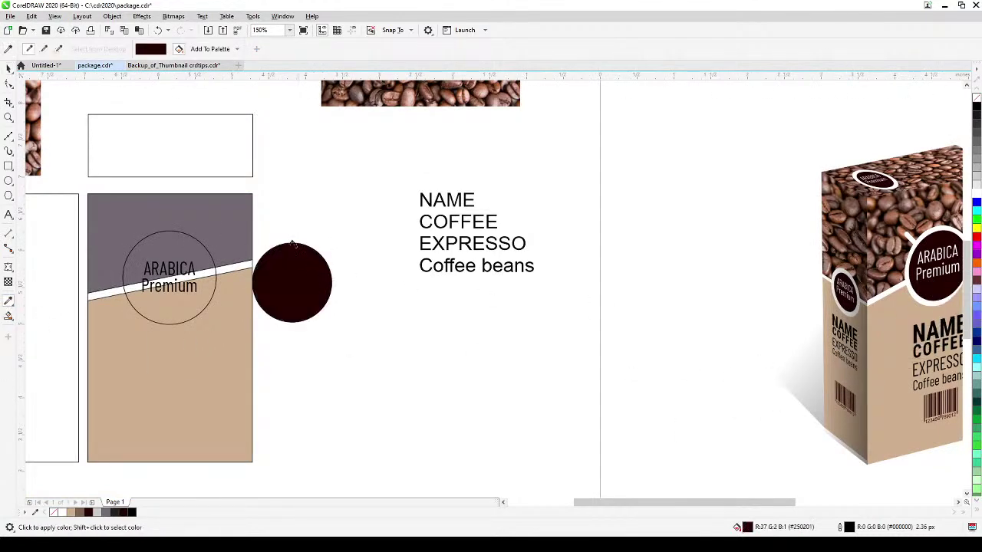
pyautogui.click(9, 69)
pyautogui.moveTo(270, 285); pyautogui.dragTo(380, 319)
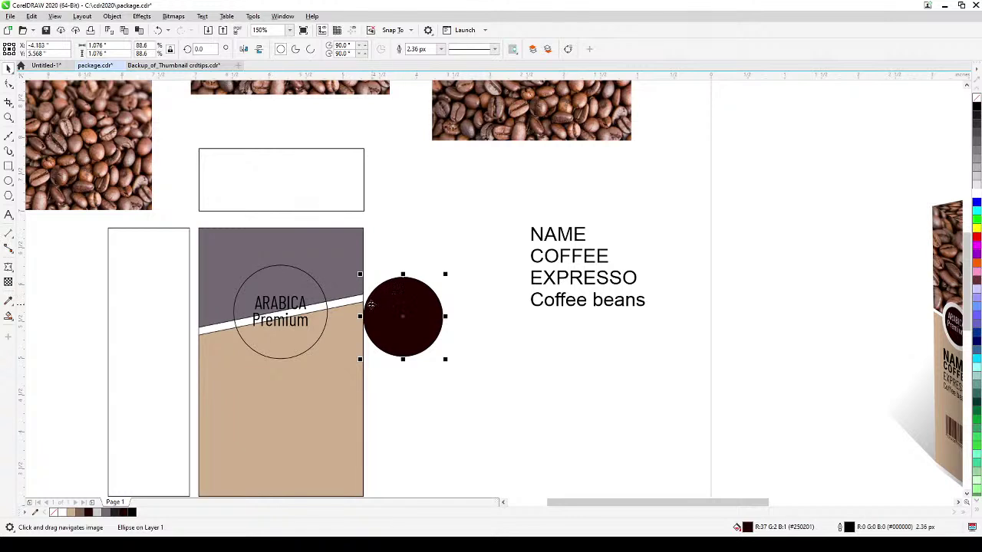
# Align the brown circle's center horizontally and vertically with the outer circle on the front panel.
pyautogui.click(290, 272)
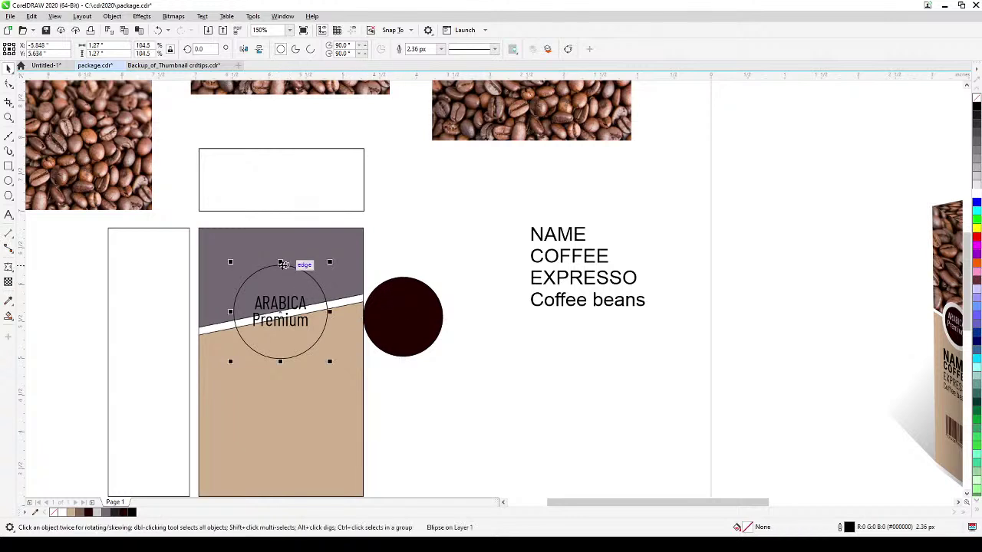
pyautogui.click(386, 305)
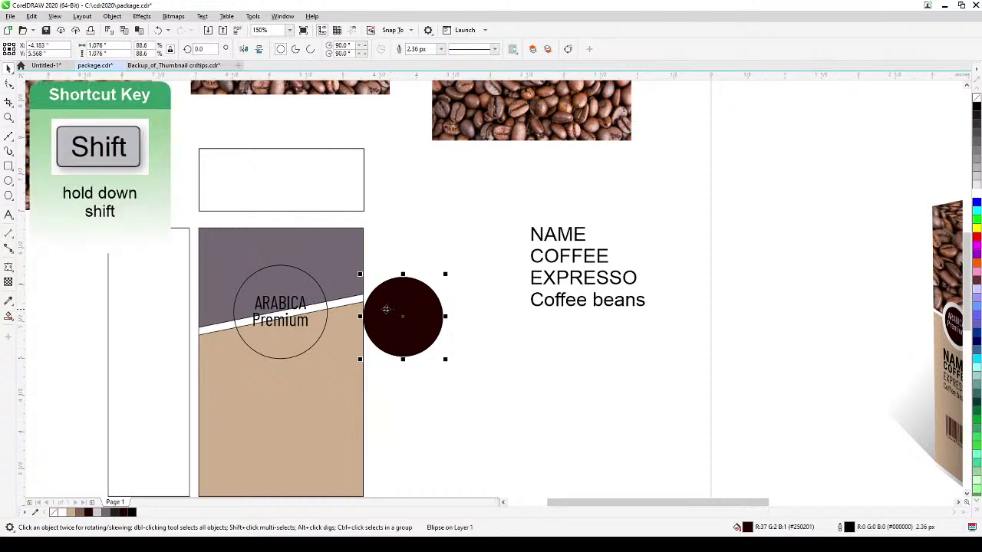
pyautogui.keyDown('shift'); pyautogui.click(301, 269); pyautogui.keyUp('shift')
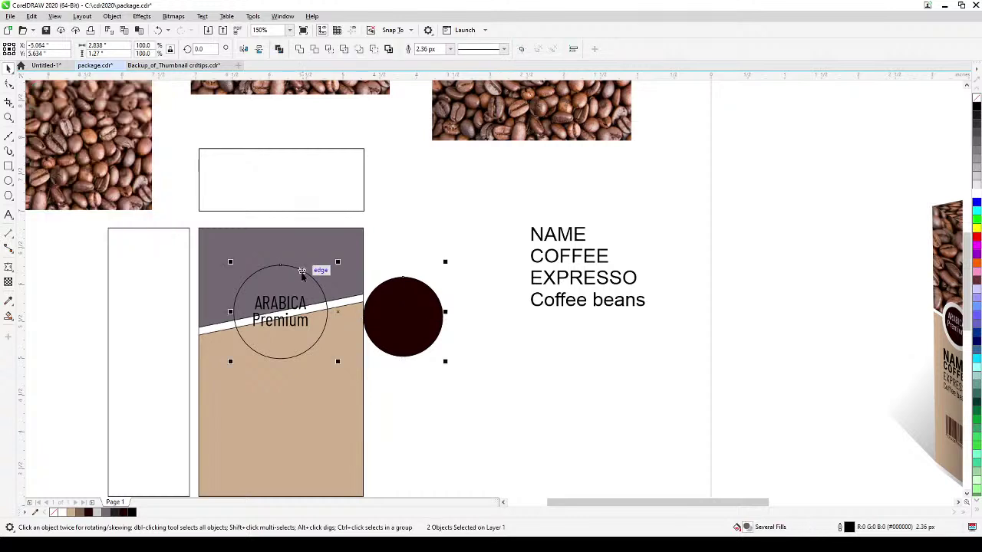
pyautogui.press('c')
pyautogui.press('e')
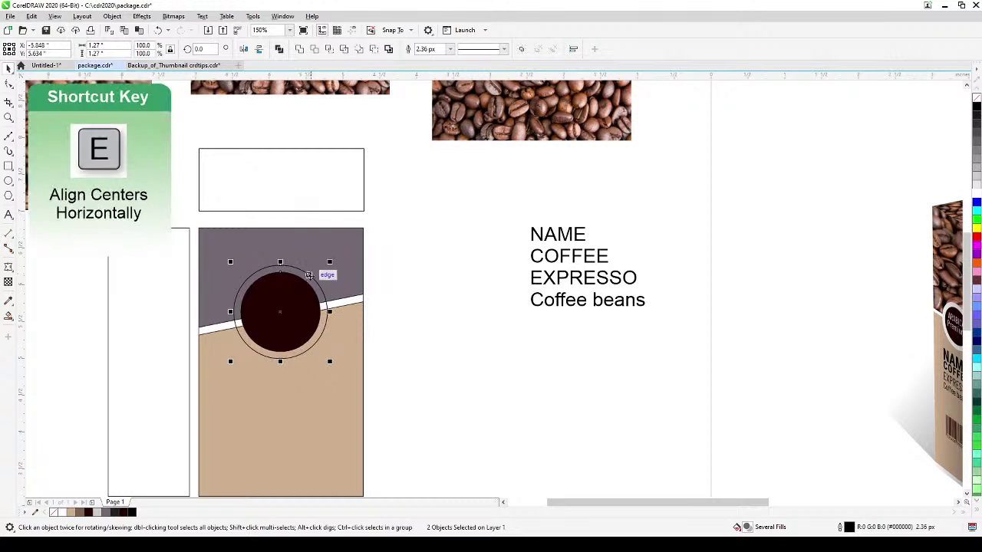
# Fill the badge's outer circle with white and send it one level back, behind the brown circle.
pyautogui.hscroll(-1, 397, 326)
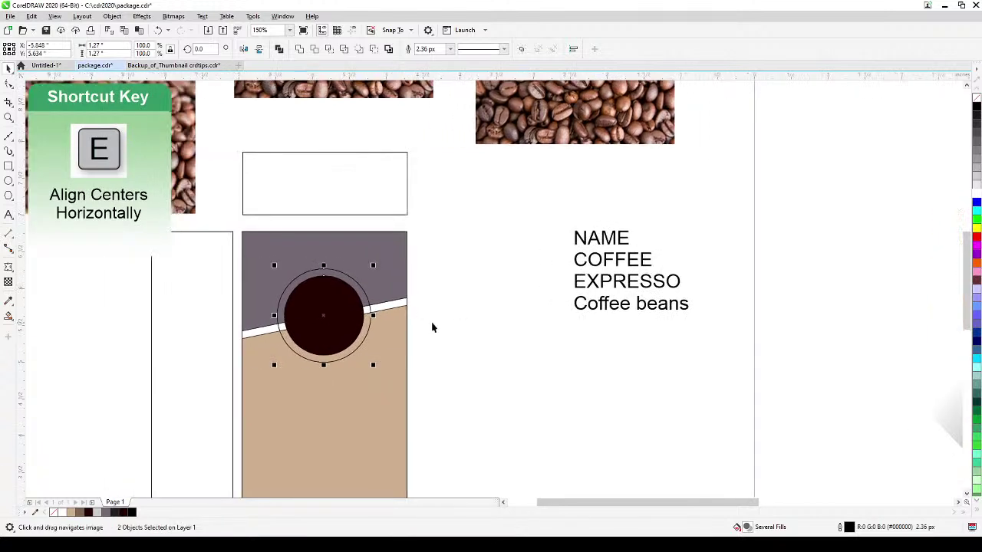
pyautogui.scroll(2, 429, 322)
pyautogui.hscroll(-1, 431, 324)
pyautogui.click(483, 311)
pyautogui.click(342, 256)
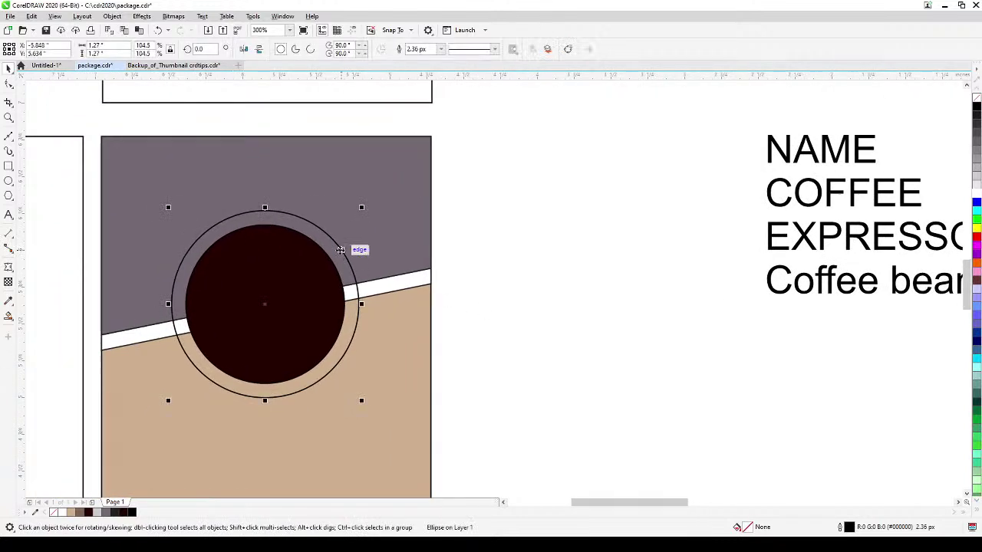
pyautogui.click(976, 194)
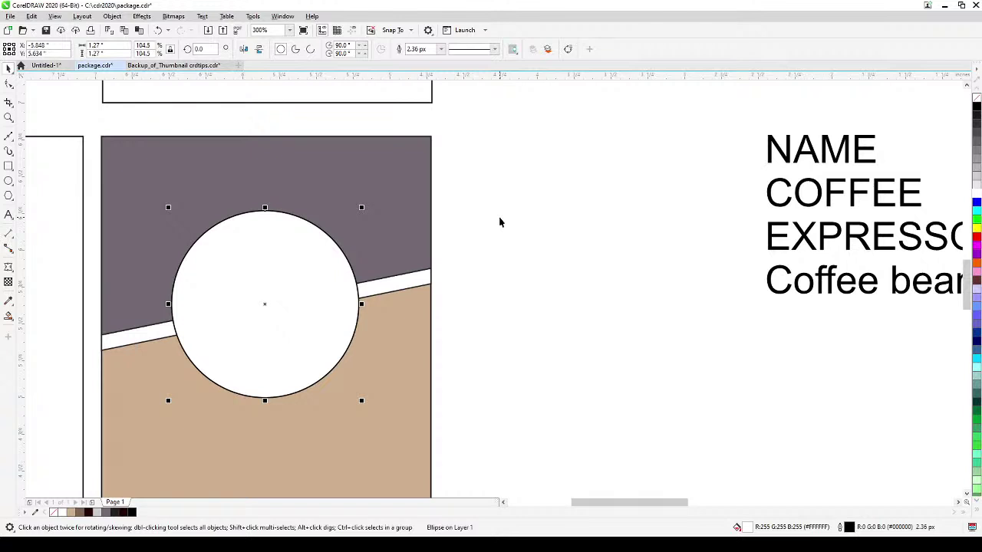
pyautogui.hotkey('ctrl', 'pagedown')
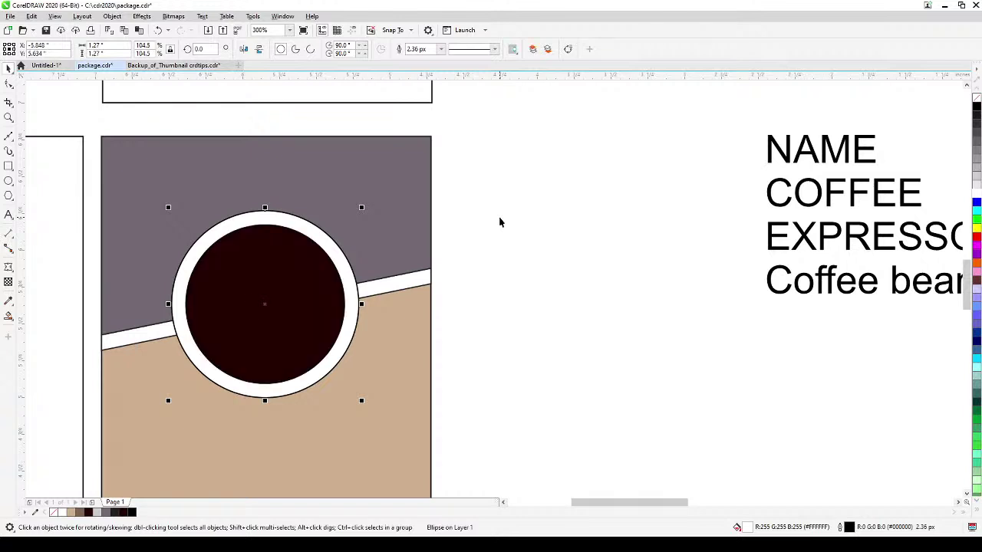
# Bring the ARABICA Premium text to the front of the layer and fill it with white.
pyautogui.scroll(-3, 483, 230)
pyautogui.moveTo(465, 242); pyautogui.dragTo(285, 326)
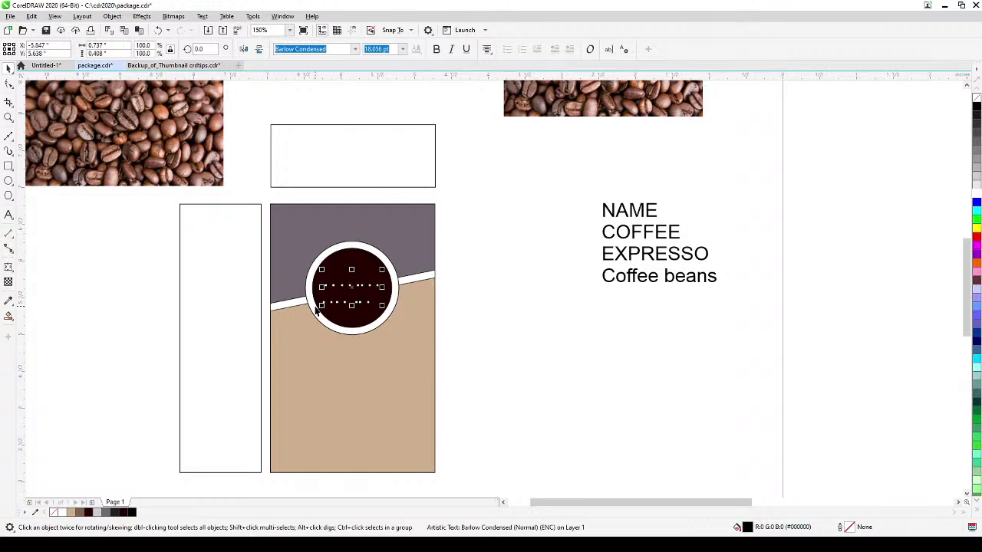
pyautogui.hotkey('shift', 'pageup')
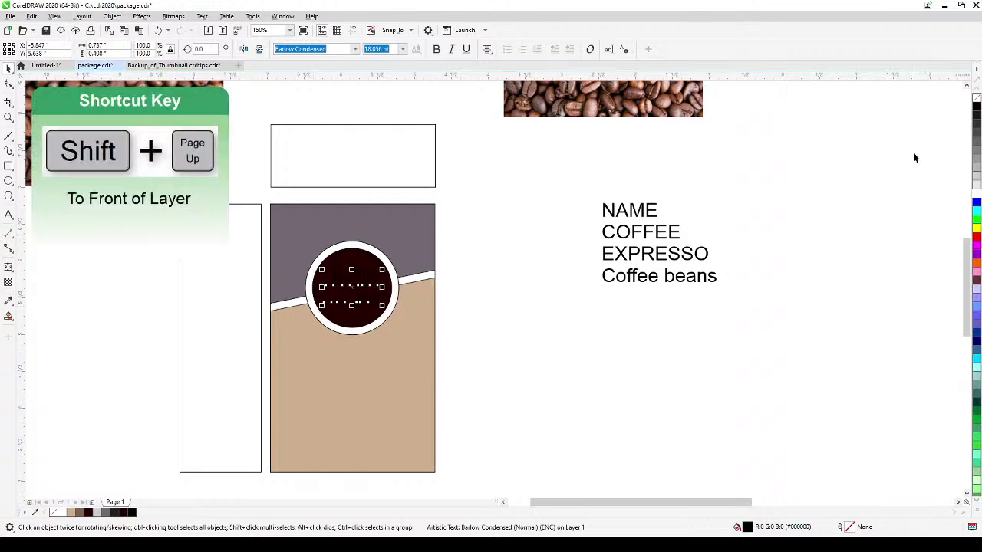
pyautogui.click(976, 194)
# Remove the outline from the badge's white outer circle and enlarge the ARABICA Premium text to about 109%.
pyautogui.scroll(-1, 575, 386)
pyautogui.moveTo(571, 387); pyautogui.dragTo(511, 388)
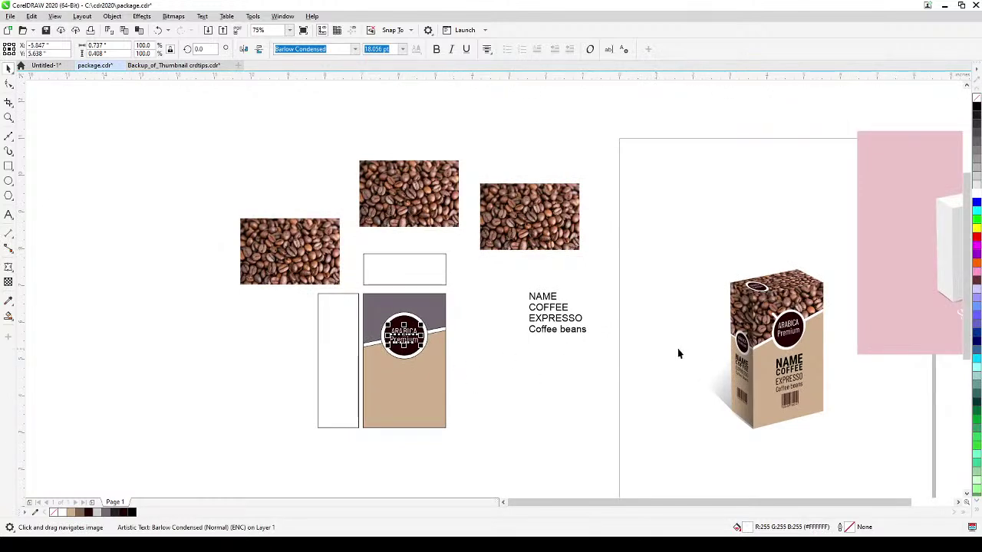
pyautogui.scroll(1, 430, 385)
pyautogui.moveTo(449, 355); pyautogui.dragTo(645, 349)
pyautogui.scroll(1, 550, 340)
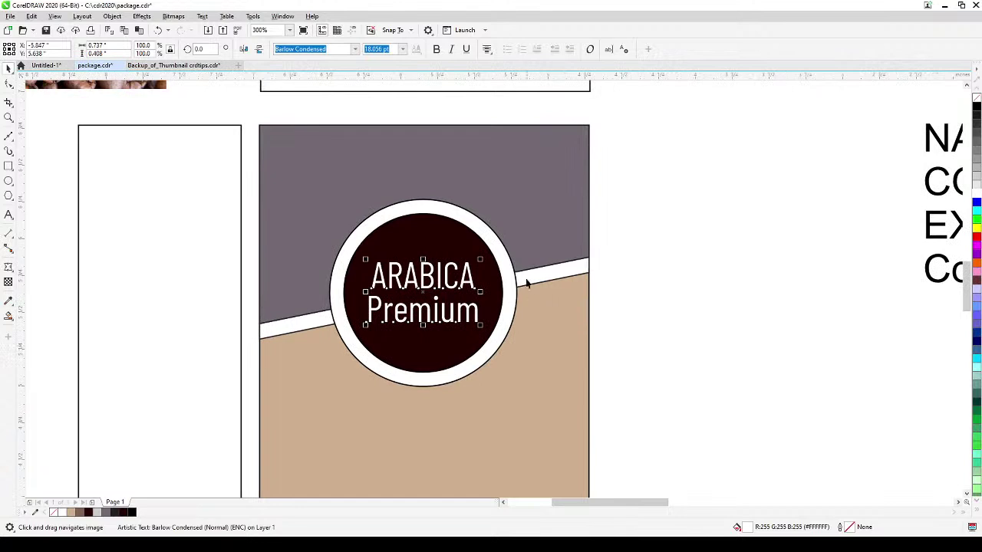
pyautogui.click(503, 251)
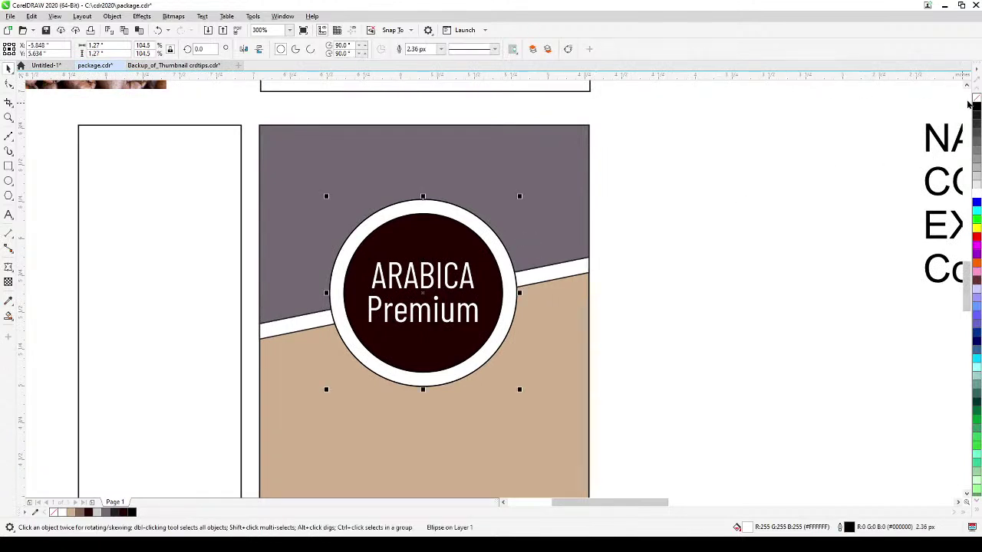
pyautogui.click(618, 263)
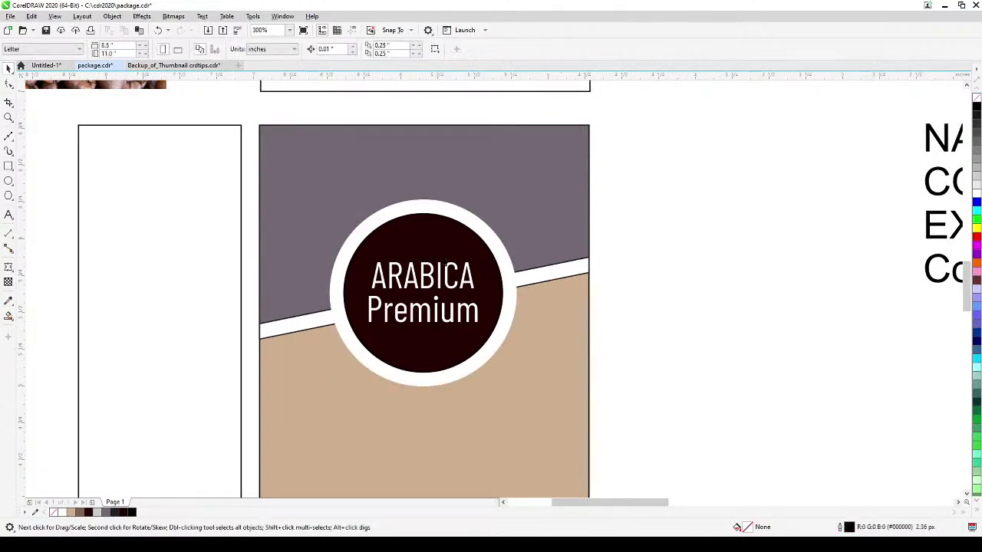
pyautogui.click(399, 284)
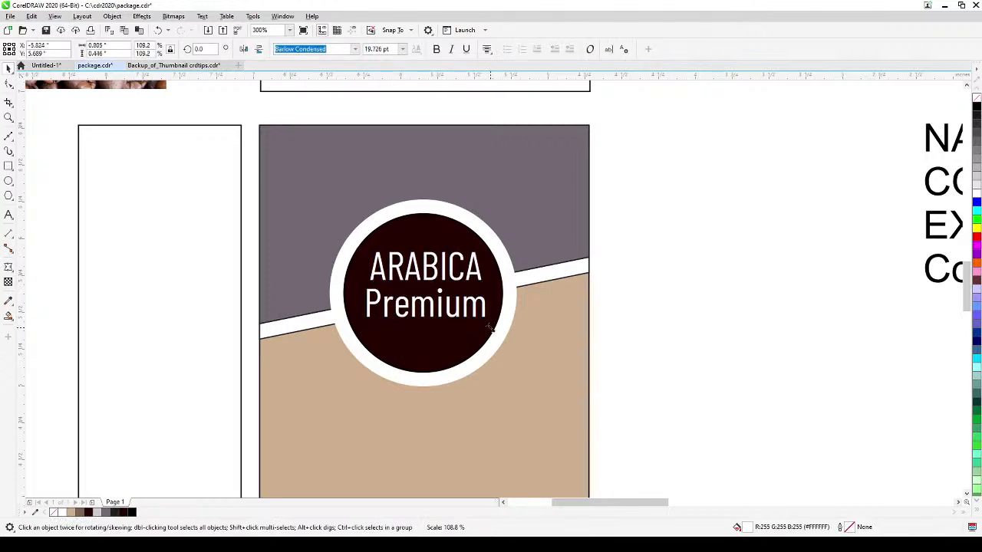
pyautogui.click(606, 328)
# Draw a narrow vertical rectangle about 0.096 by 0.987 inches over the upper part of the badge and fill it with white.
pyautogui.scroll(-1, 611, 325)
pyautogui.moveTo(612, 324); pyautogui.dragTo(537, 314)
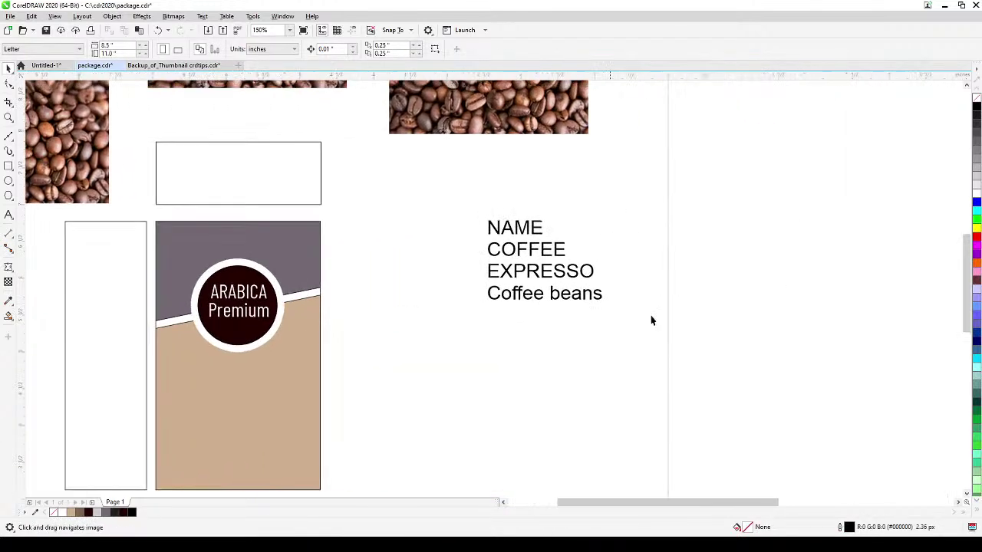
pyautogui.moveTo(828, 331); pyautogui.dragTo(668, 327)
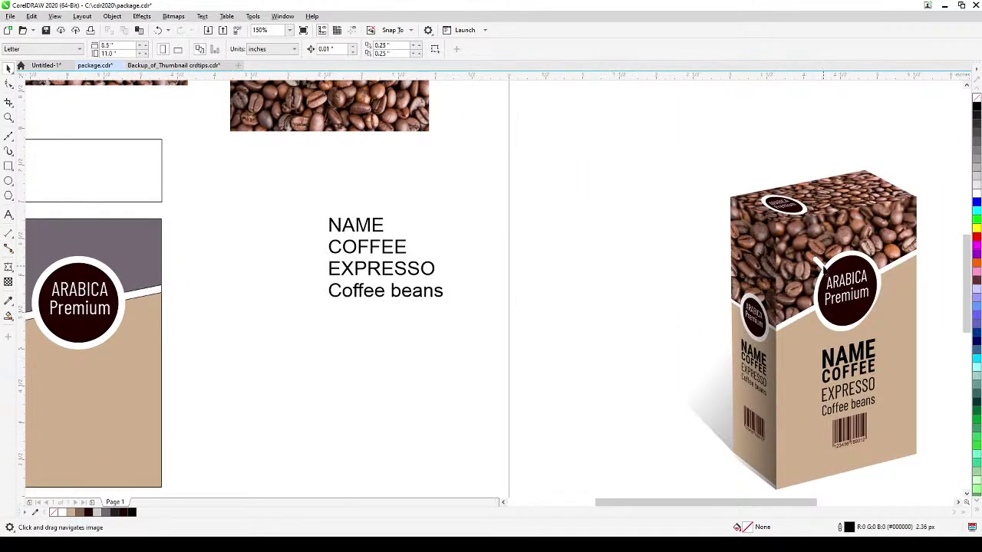
pyautogui.moveTo(338, 340); pyautogui.dragTo(525, 361)
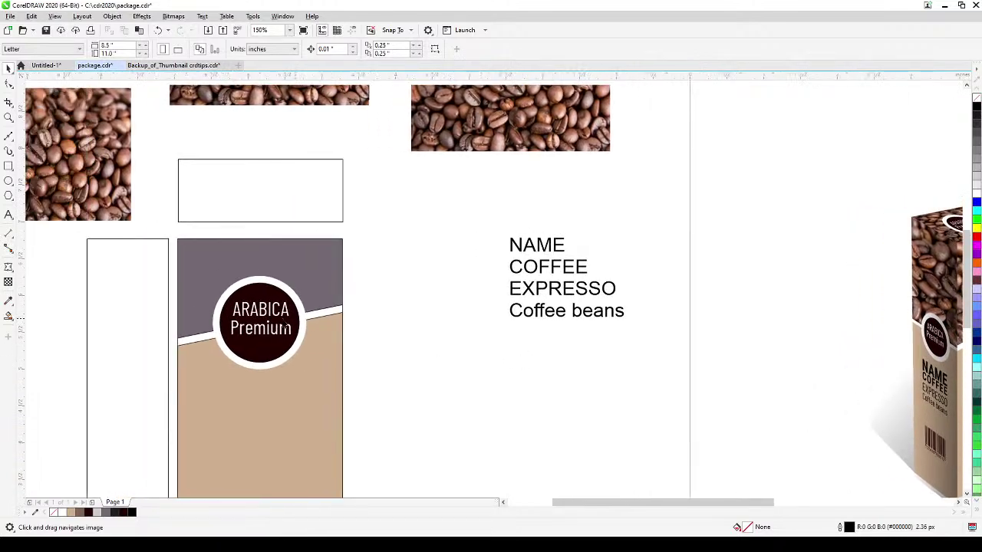
pyautogui.scroll(1, 229, 324)
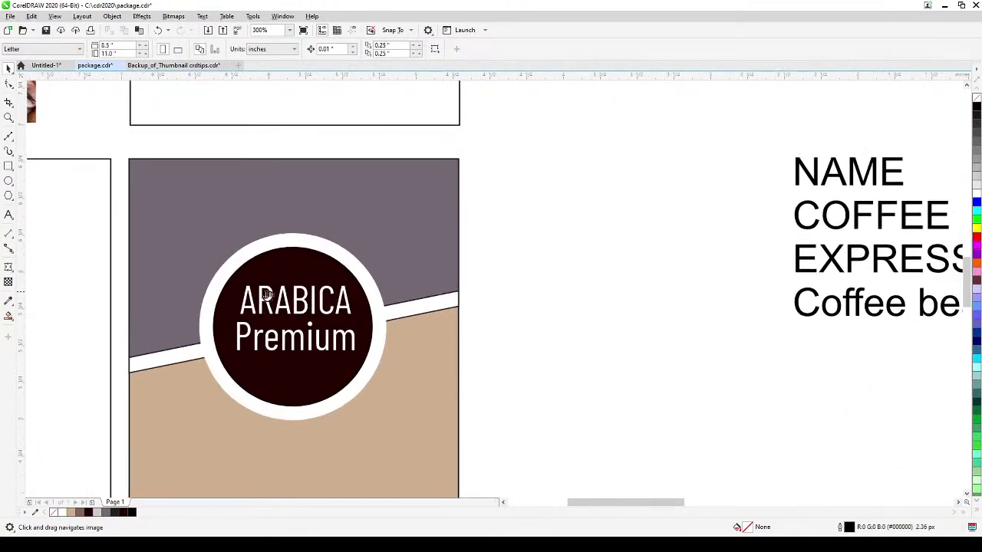
pyautogui.moveTo(208, 266); pyautogui.dragTo(229, 272)
pyautogui.click(7, 85)
pyautogui.click(6, 136)
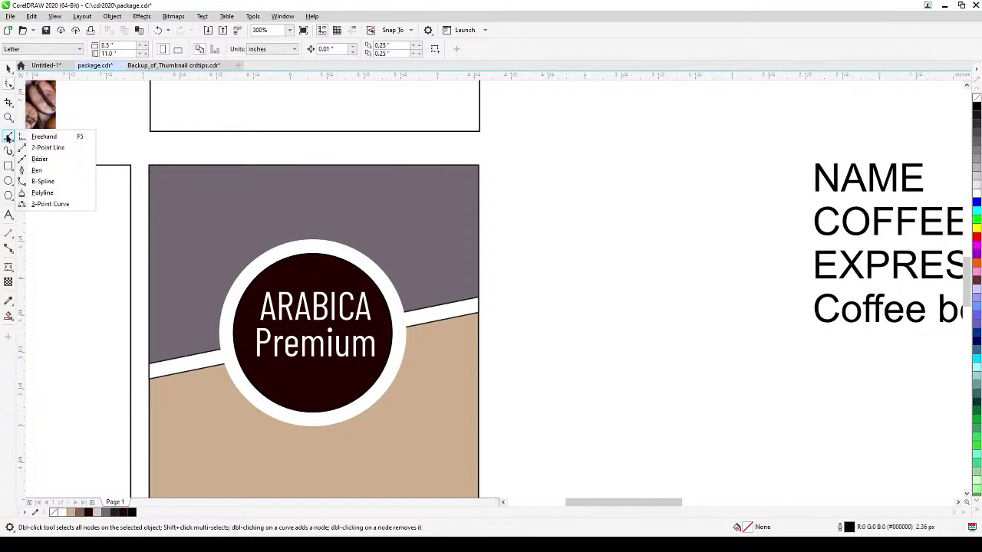
pyautogui.moveTo(5, 168)
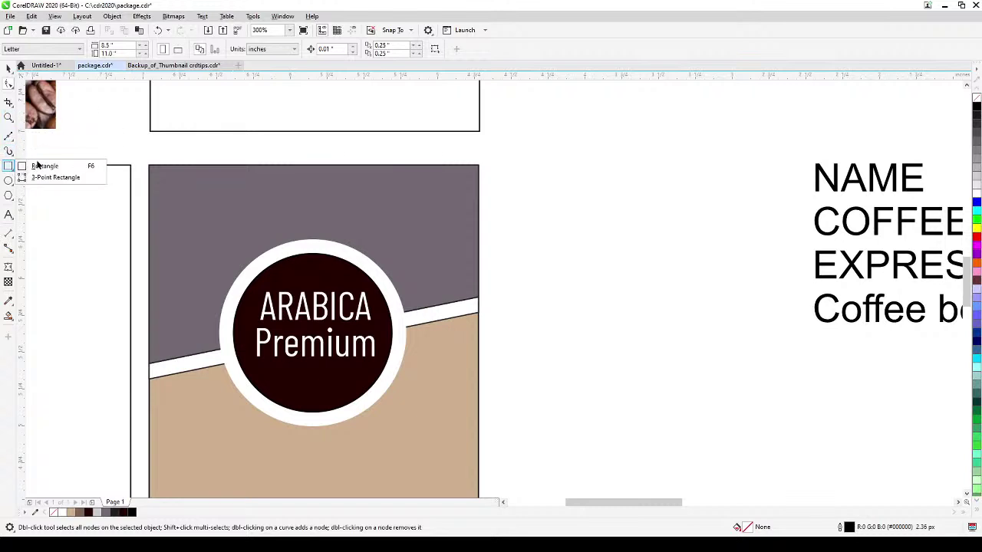
pyautogui.click(42, 166)
pyautogui.moveTo(296, 202); pyautogui.dragTo(311, 349)
pyautogui.click(8, 68)
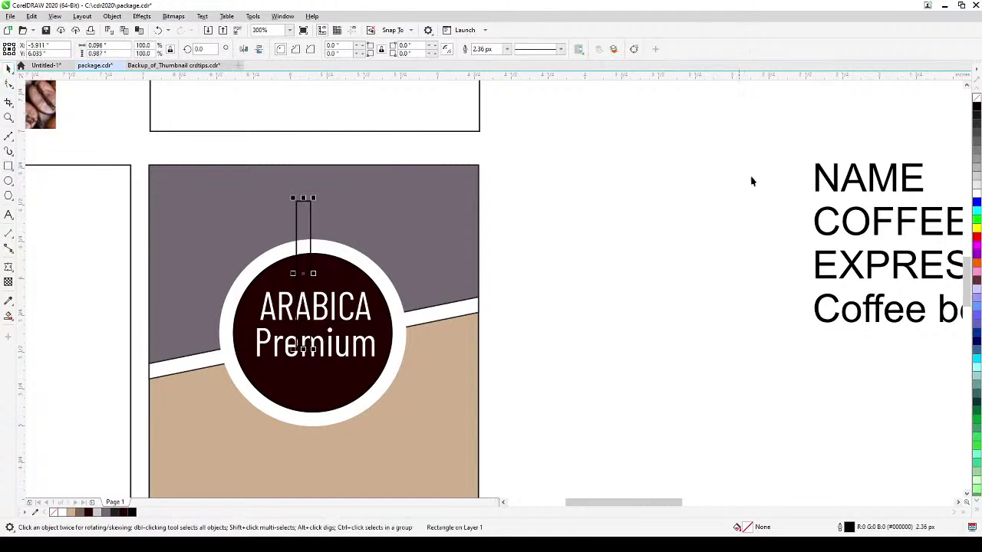
pyautogui.click(971, 197)
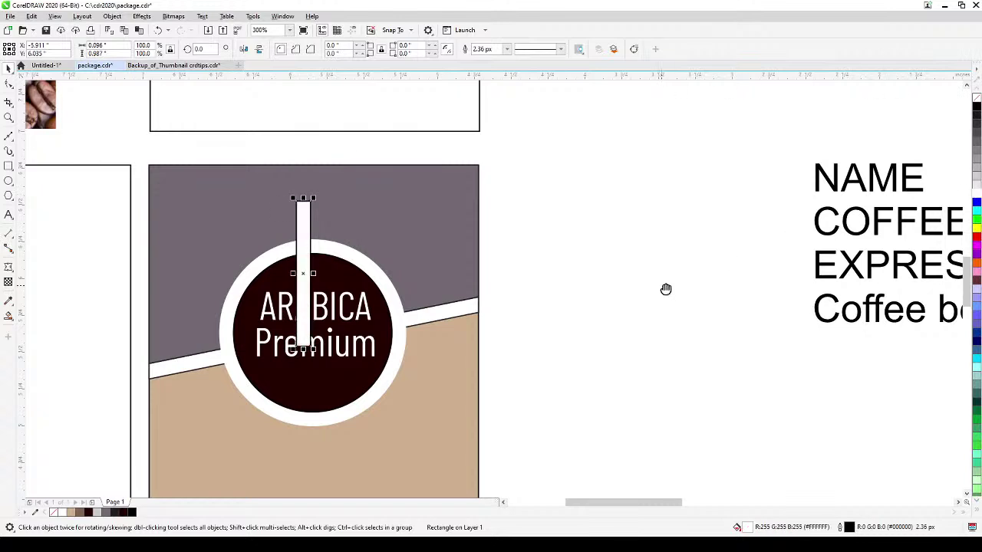
# Shift the white bar to the badge's centerline and rotate it about 36 degrees counterclockwise around its lower end.
pyautogui.hscroll(-1, 658, 285)
pyautogui.moveTo(344, 290)
pyautogui.mouseDown()
pyautogui.moveTo(351, 292)
pyautogui.moveTo(309, 278)
pyautogui.moveTo(351, 294)
pyautogui.moveTo(353, 283)
pyautogui.mouseUp()
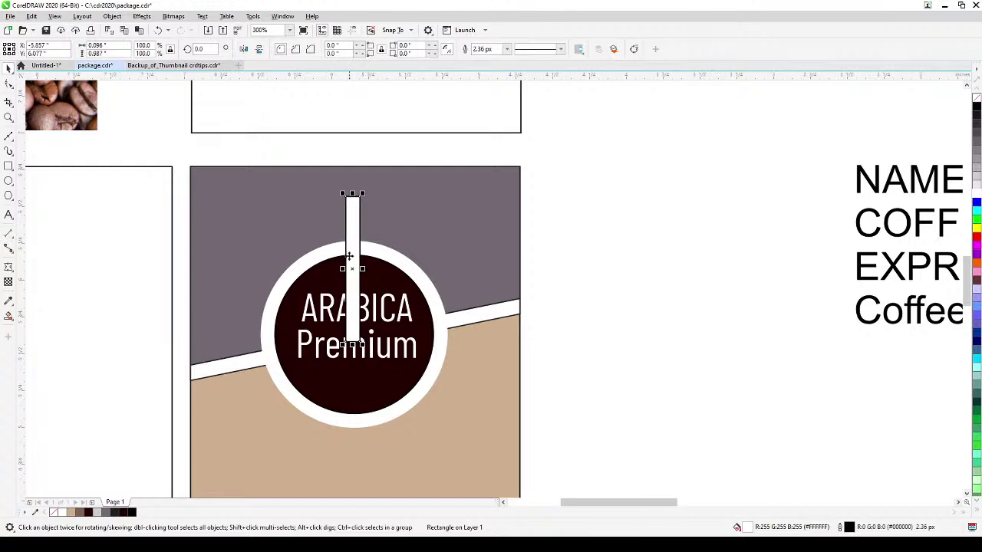
pyautogui.click(352, 249)
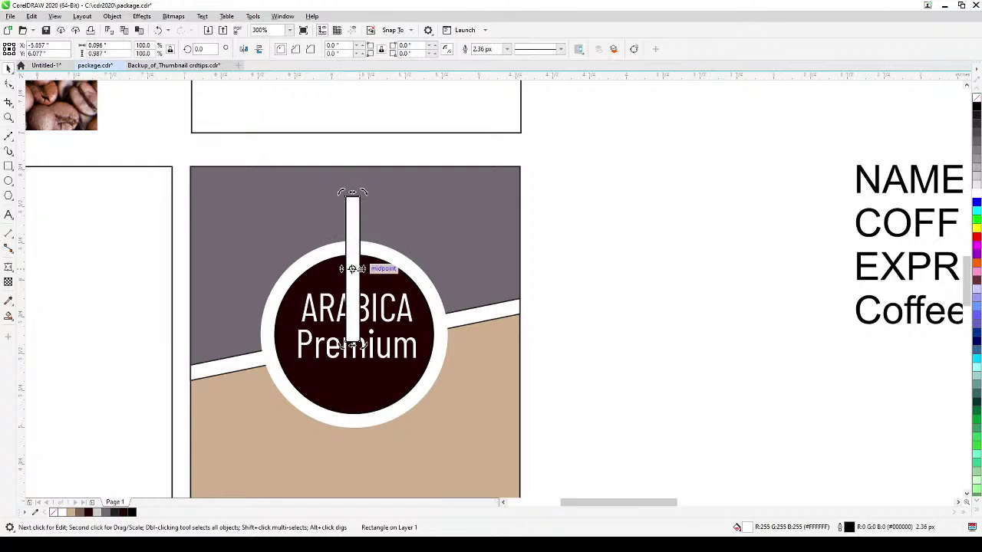
pyautogui.moveTo(352, 268); pyautogui.dragTo(352, 342)
pyautogui.moveTo(343, 192); pyautogui.dragTo(260, 230)
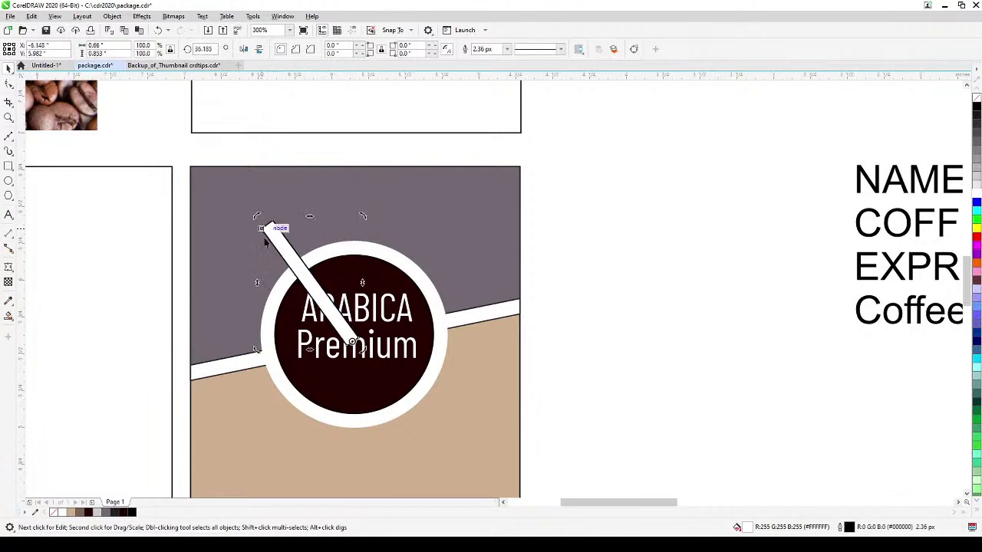
pyautogui.click(550, 342)
# Round the corners of the slanted white bar to a radius of about 0.036 inches.
pyautogui.moveTo(389, 336); pyautogui.dragTo(448, 329)
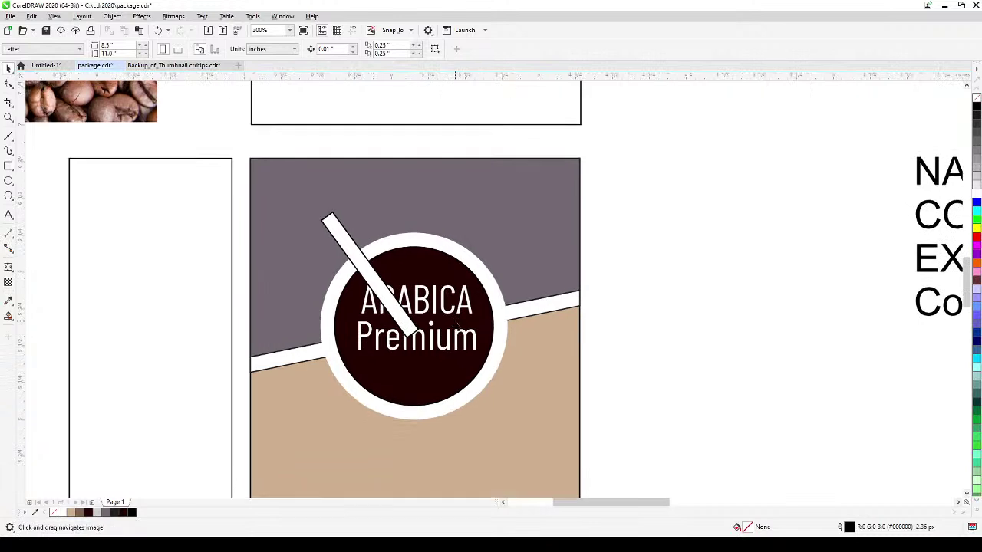
pyautogui.click(342, 244)
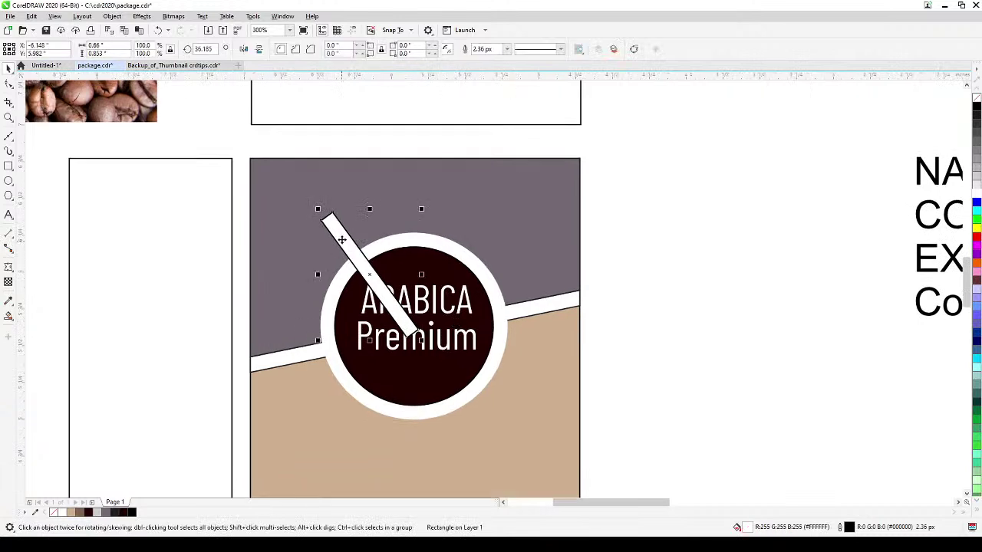
pyautogui.click(9, 87)
pyautogui.moveTo(331, 218); pyautogui.dragTo(336, 220)
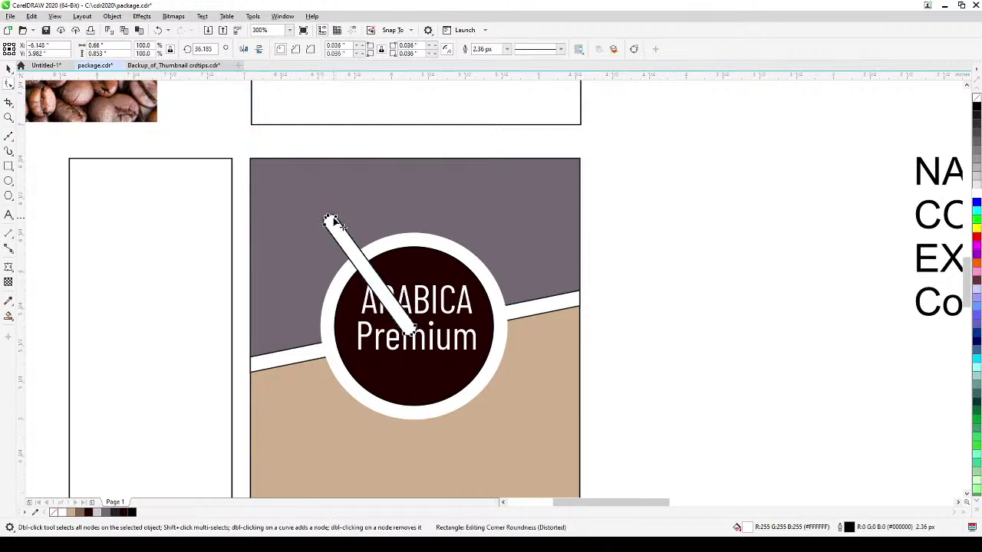
# Send the slanted white bar backward so it sits behind the badge's dark circle and the ARABICA Premium text.
pyautogui.click(6, 69)
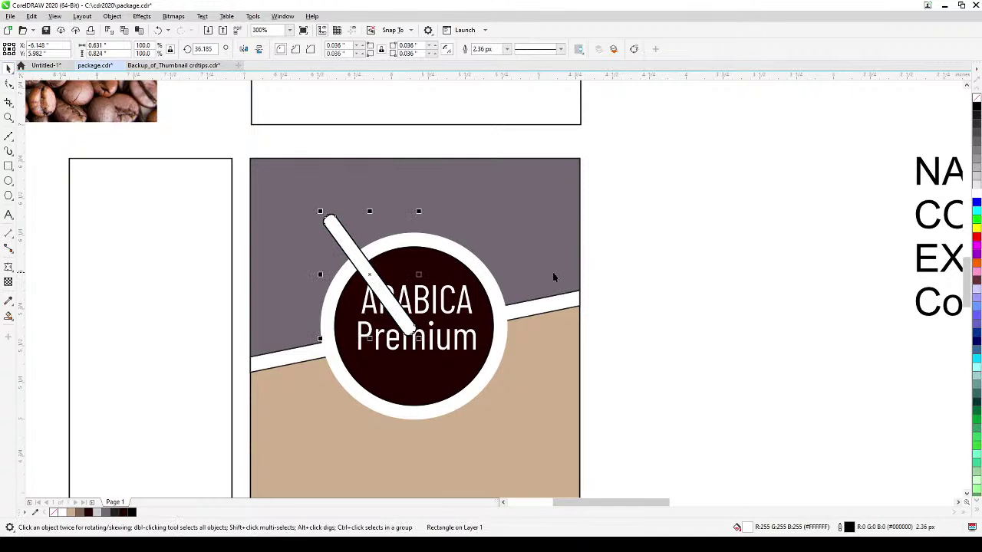
pyautogui.click(609, 268)
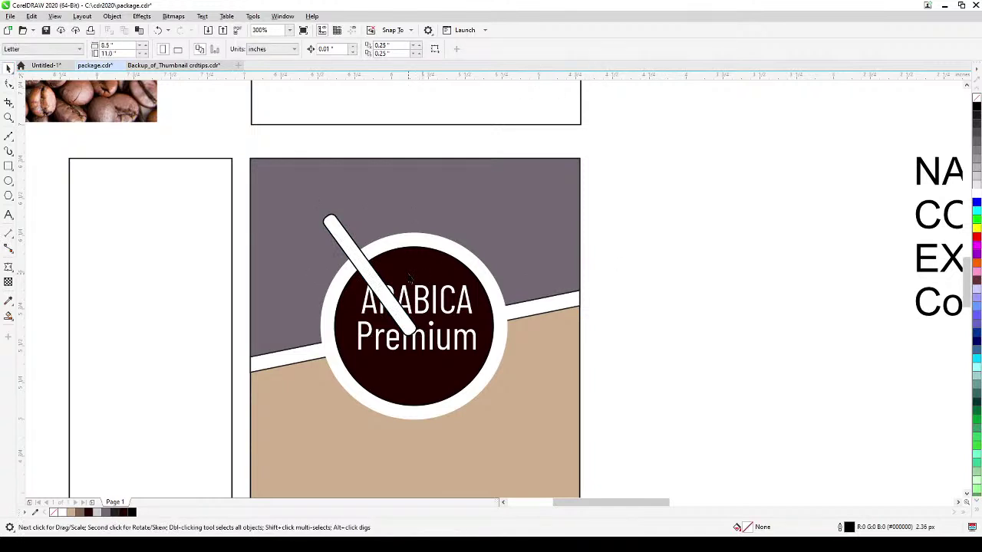
pyautogui.scroll(2, 409, 276)
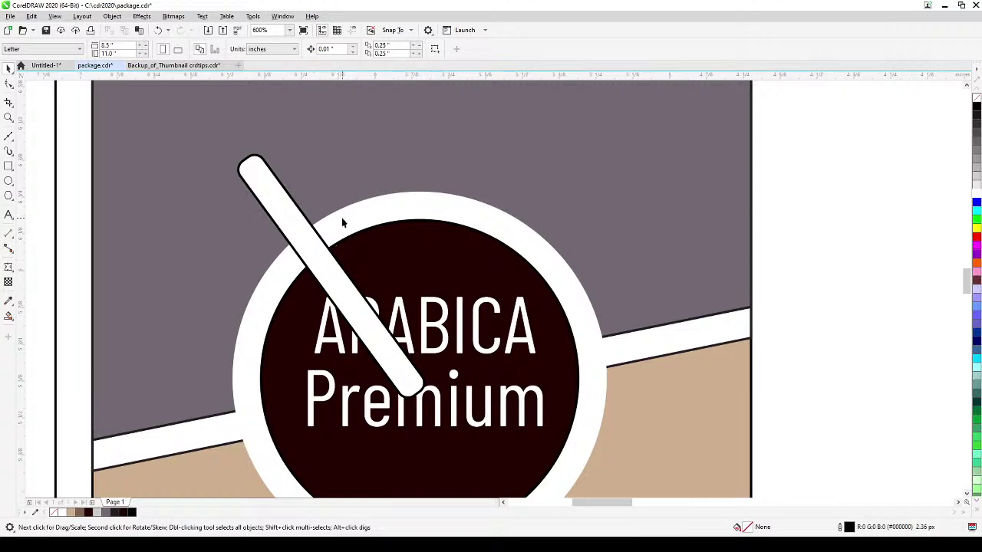
pyautogui.scroll(2, 304, 251)
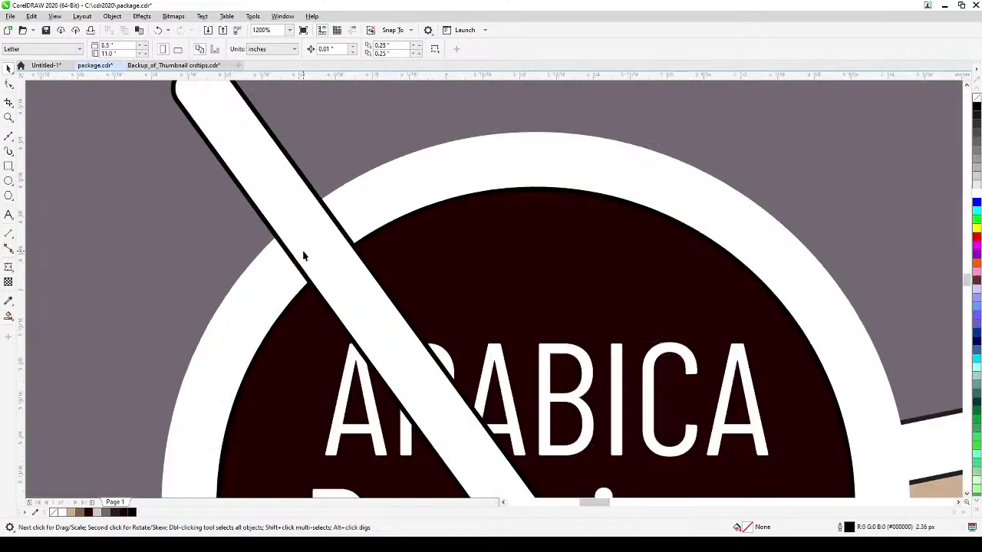
pyautogui.moveTo(310, 256); pyautogui.dragTo(368, 263)
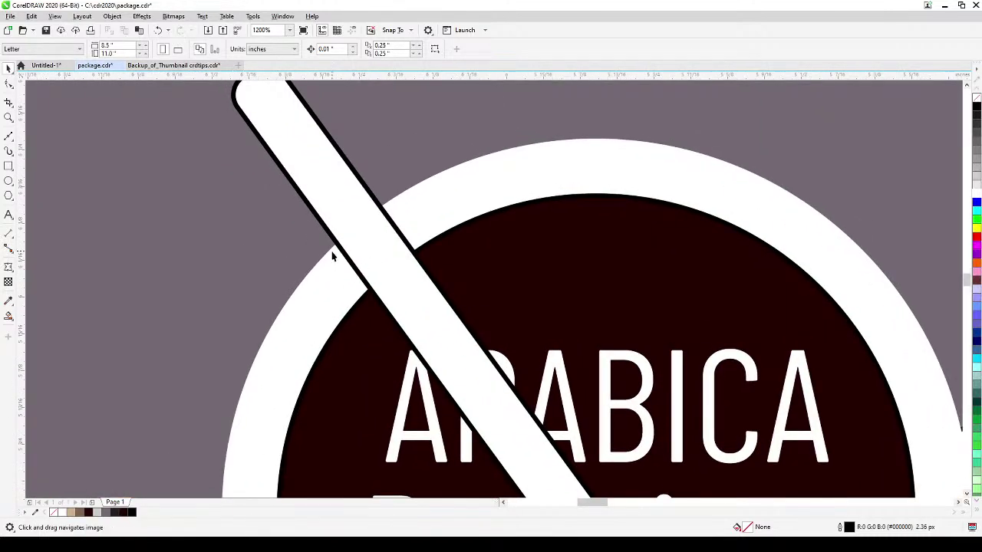
pyautogui.scroll(-2, 332, 255)
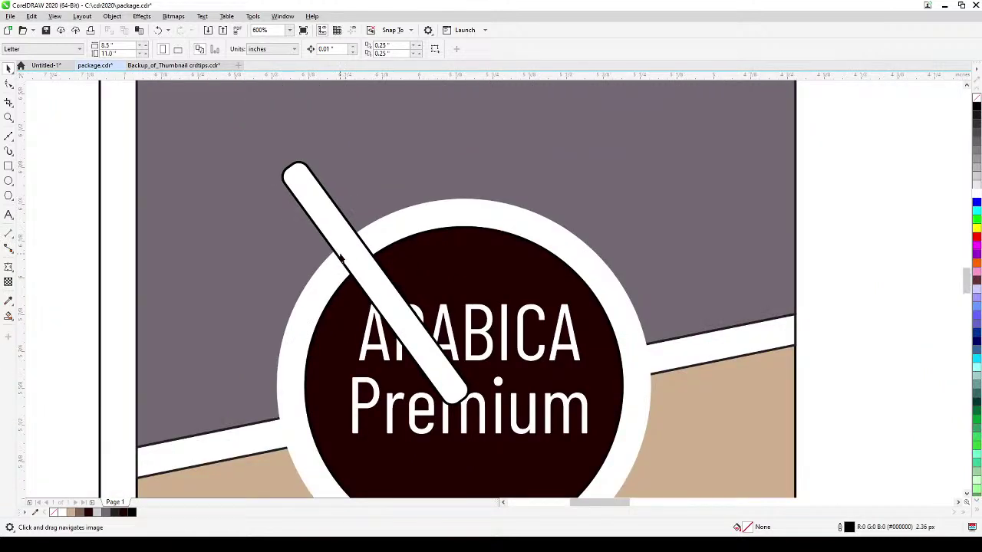
pyautogui.click(342, 259)
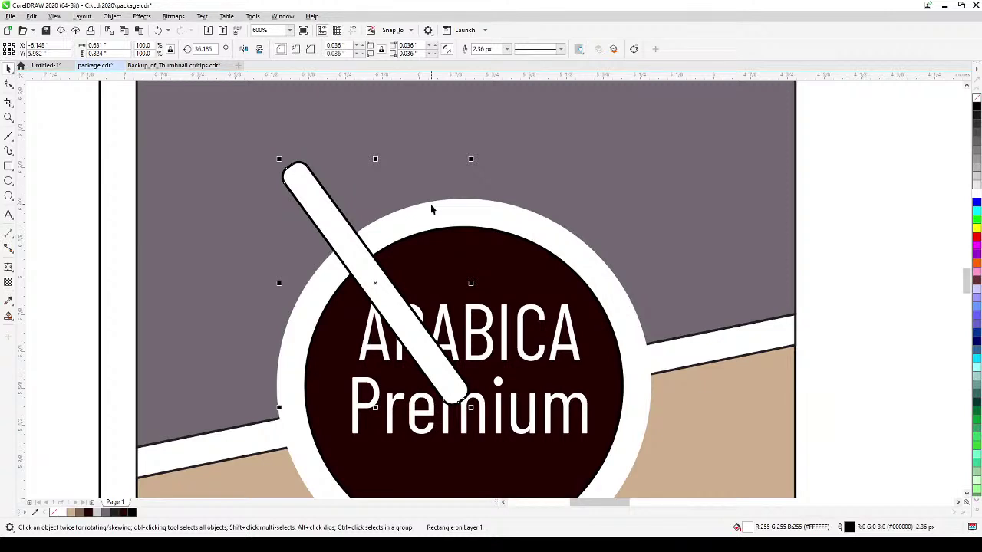
pyautogui.hotkey('ctrl', 'pagedown')
pyautogui.hotkey('ctrl', 'pagedown')
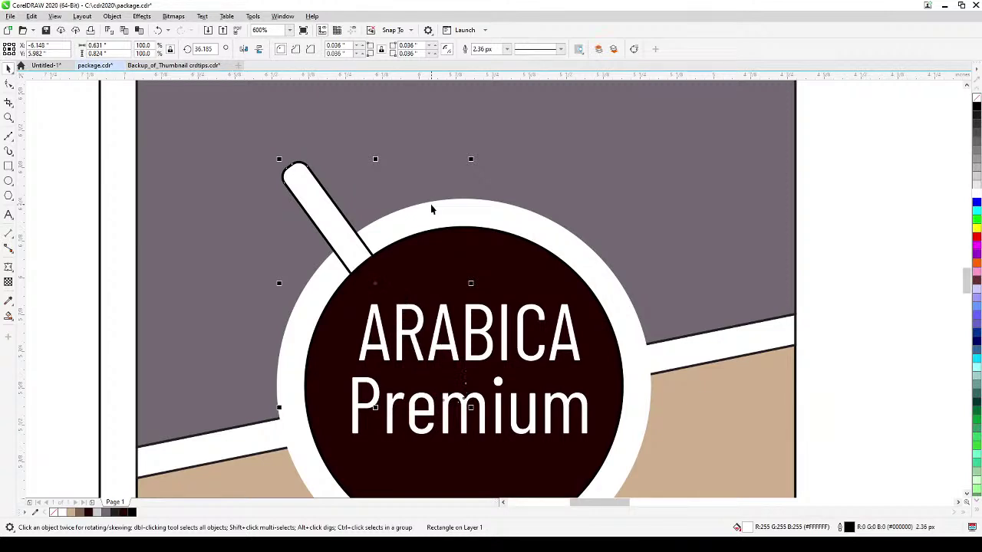
pyautogui.click(896, 297)
# Create a separate shape from the visible part of the slanted bar using Smart Fill.
pyautogui.click(6, 321)
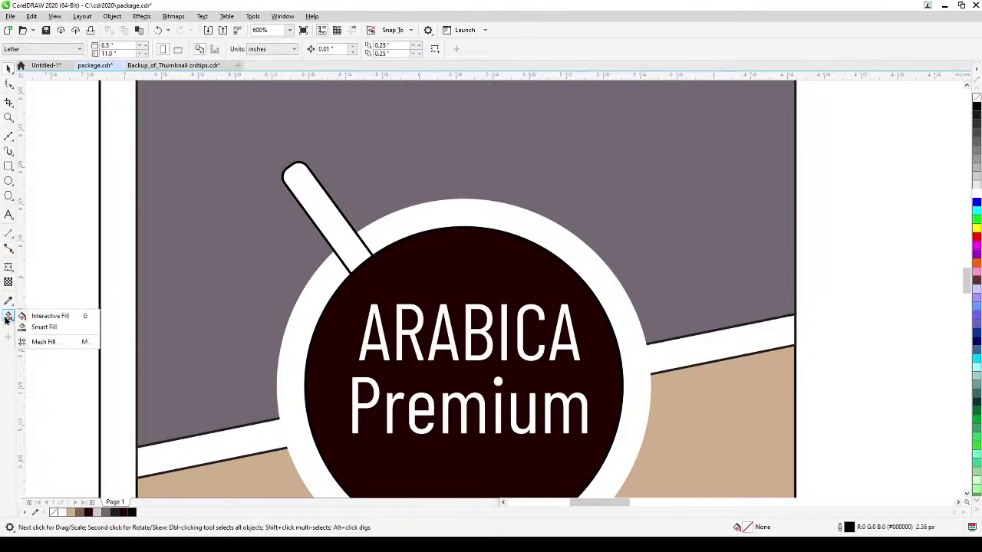
pyautogui.click(48, 328)
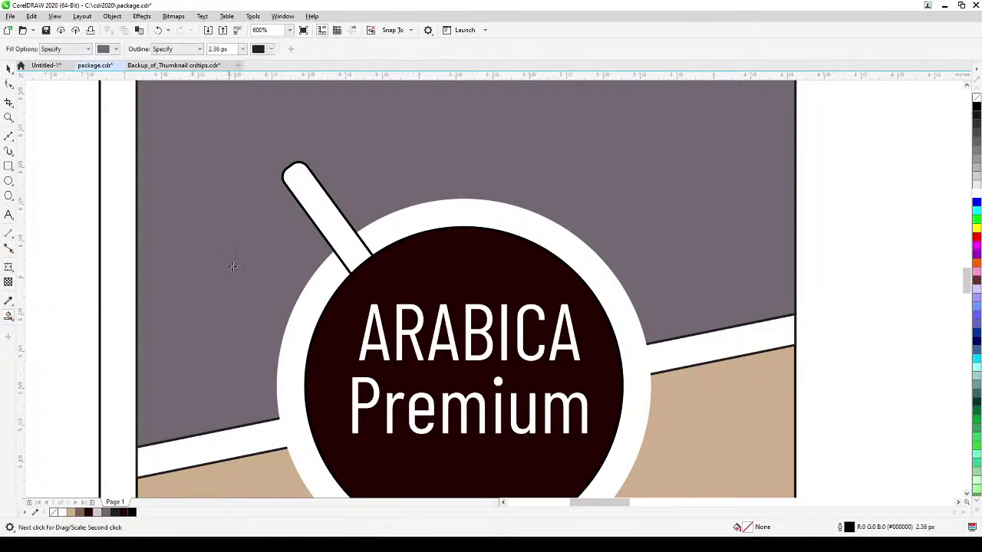
pyautogui.click(317, 215)
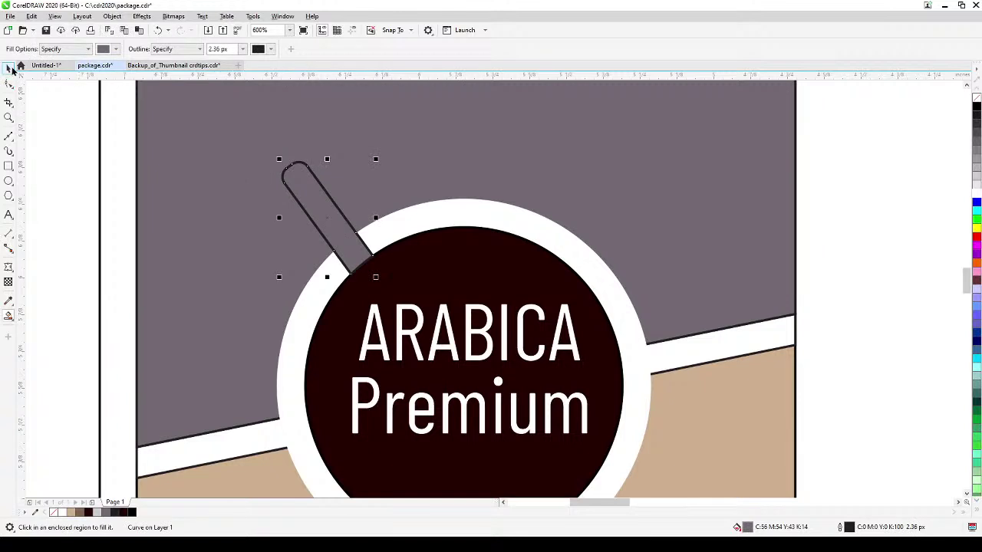
pyautogui.click(9, 70)
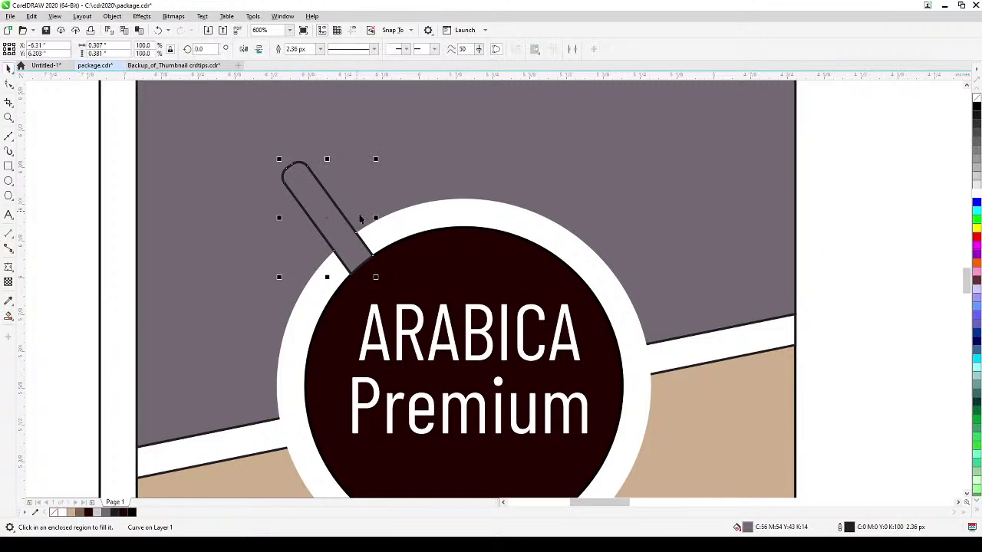
# Weld the new bar piece to the badge's white outer circle and delete the original slanted rectangle.
pyautogui.keyDown('shift'); pyautogui.click(436, 207); pyautogui.keyUp('shift')
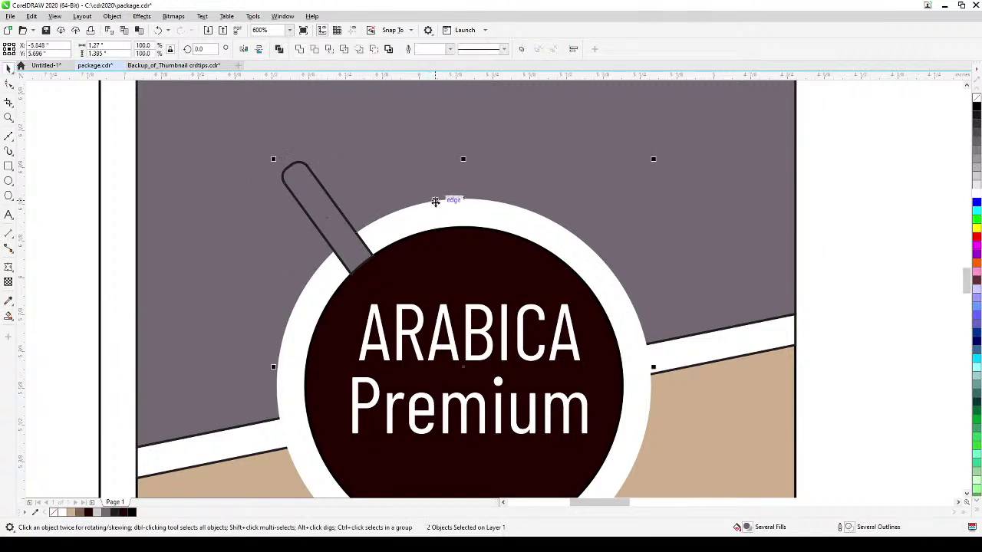
pyautogui.click(299, 49)
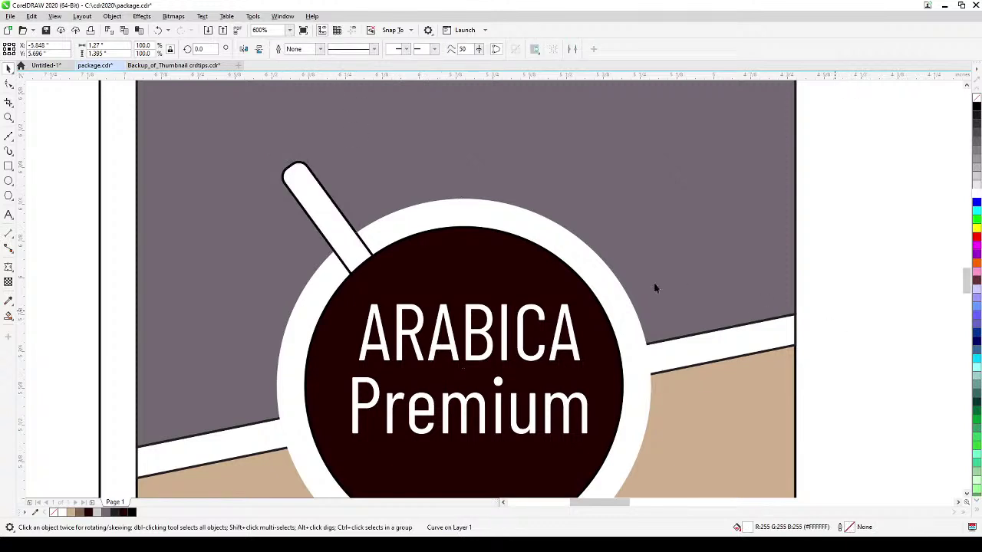
pyautogui.press('Escape')
pyautogui.click(373, 236)
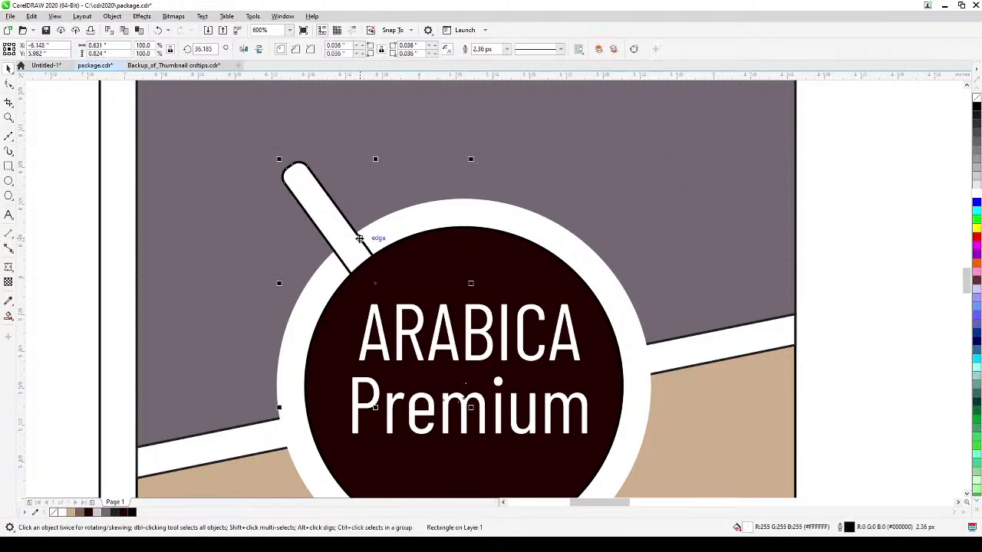
pyautogui.moveTo(379, 238); pyautogui.dragTo(322, 245)
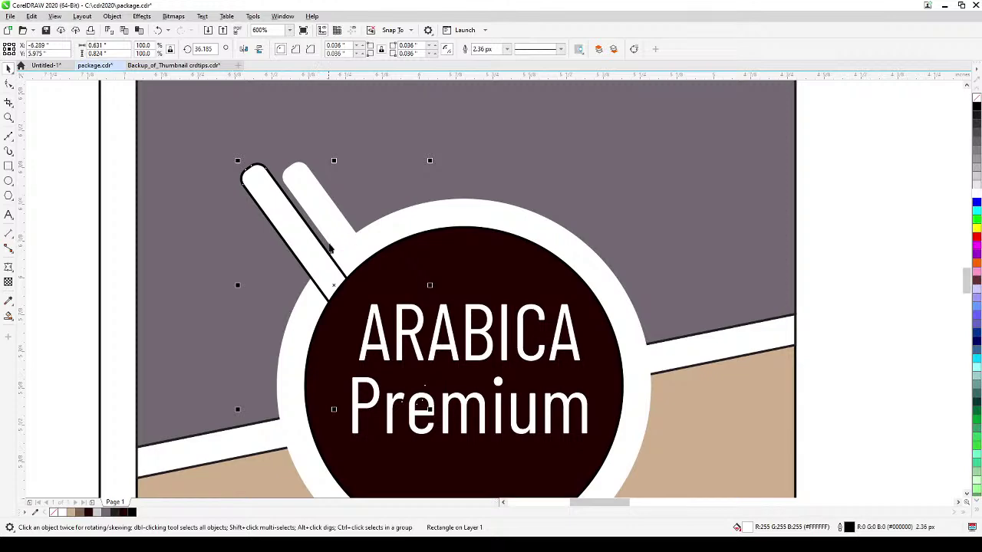
pyautogui.press('Delete')
# PowerClip the middle coffee bean photo inside the grey upper section of the front panel.
pyautogui.scroll(-6, 442, 322)
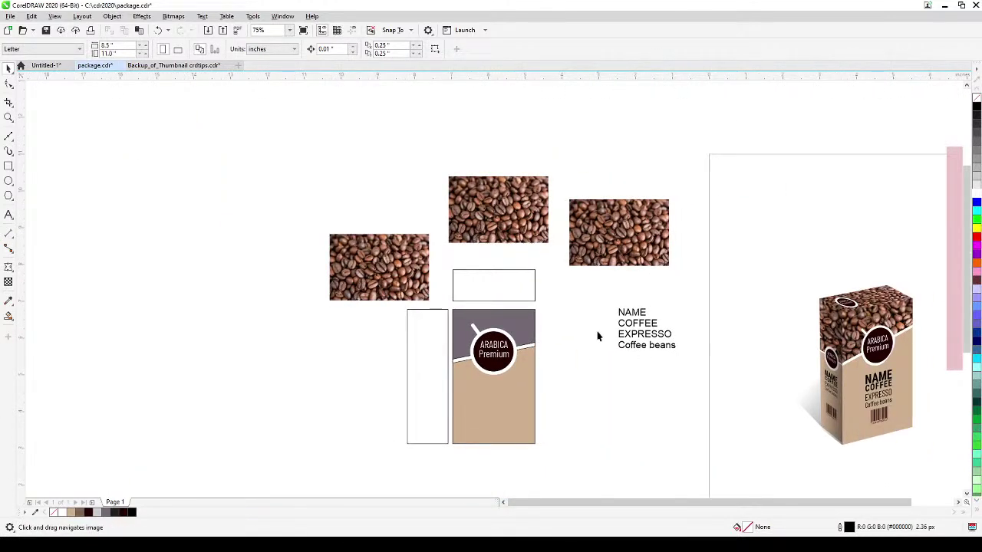
pyautogui.scroll(2, 597, 338)
pyautogui.moveTo(447, 158); pyautogui.dragTo(517, 306)
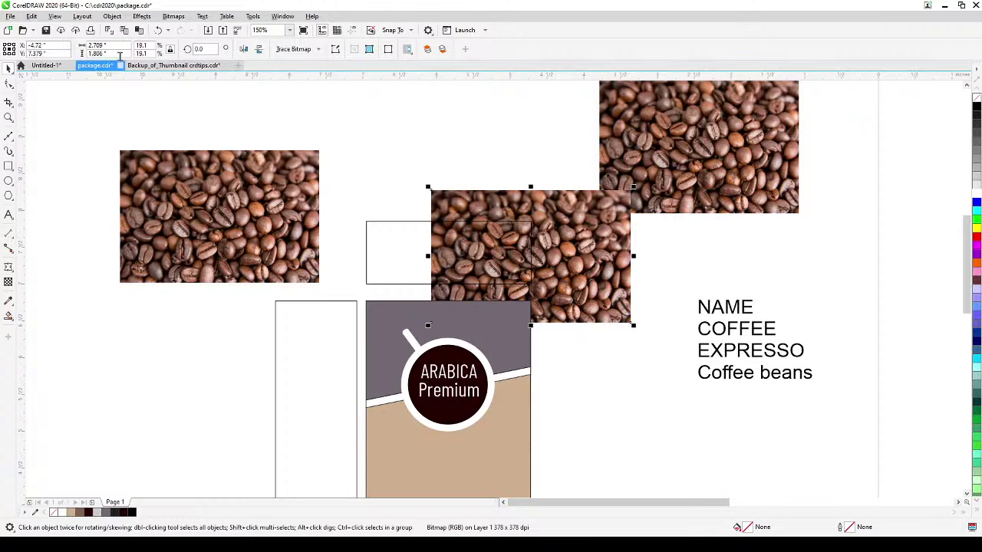
pyautogui.click(120, 17)
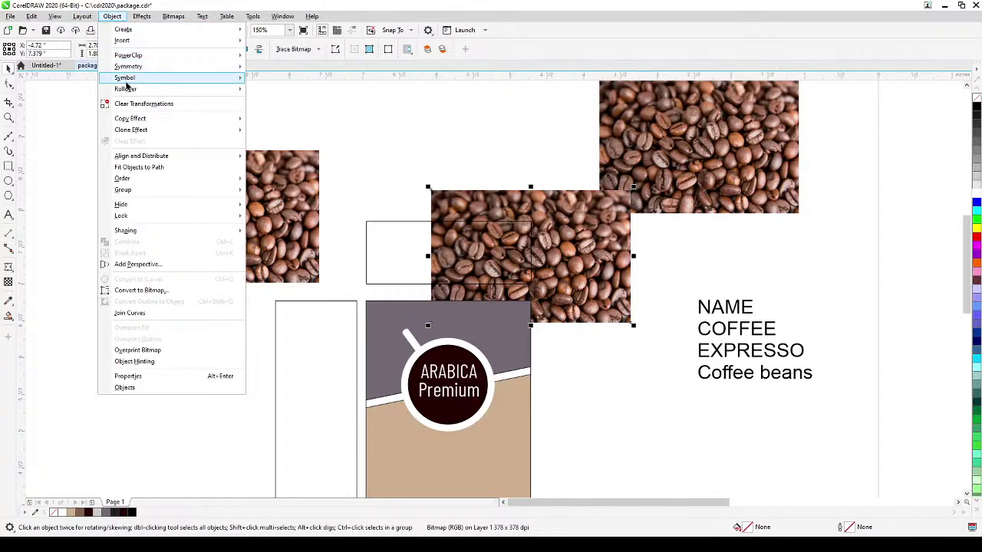
pyautogui.moveTo(151, 57)
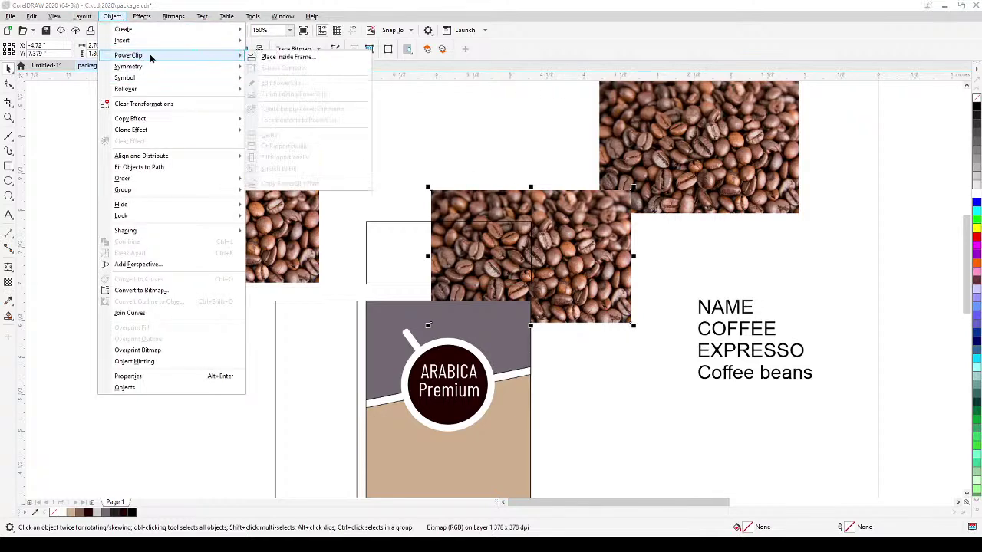
pyautogui.click(281, 59)
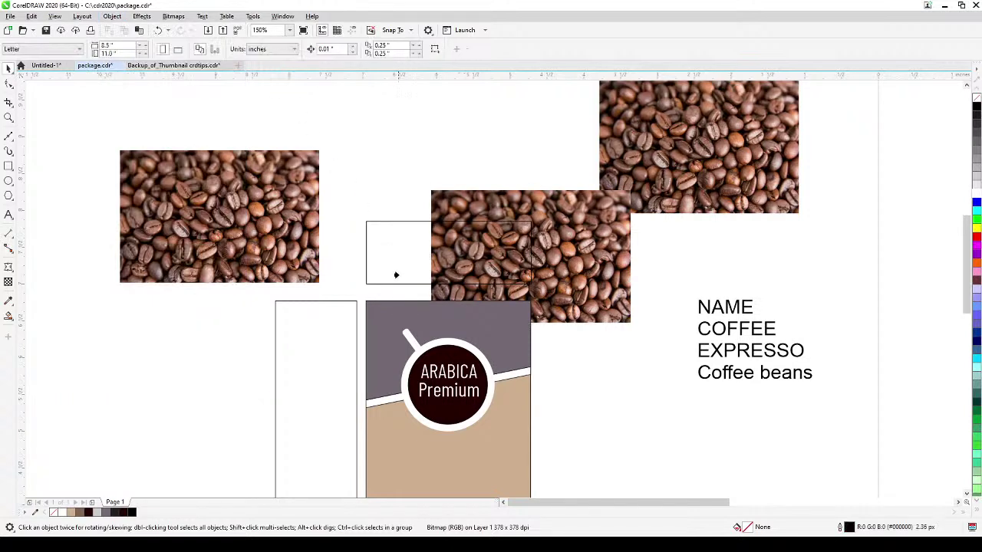
pyautogui.click(373, 309)
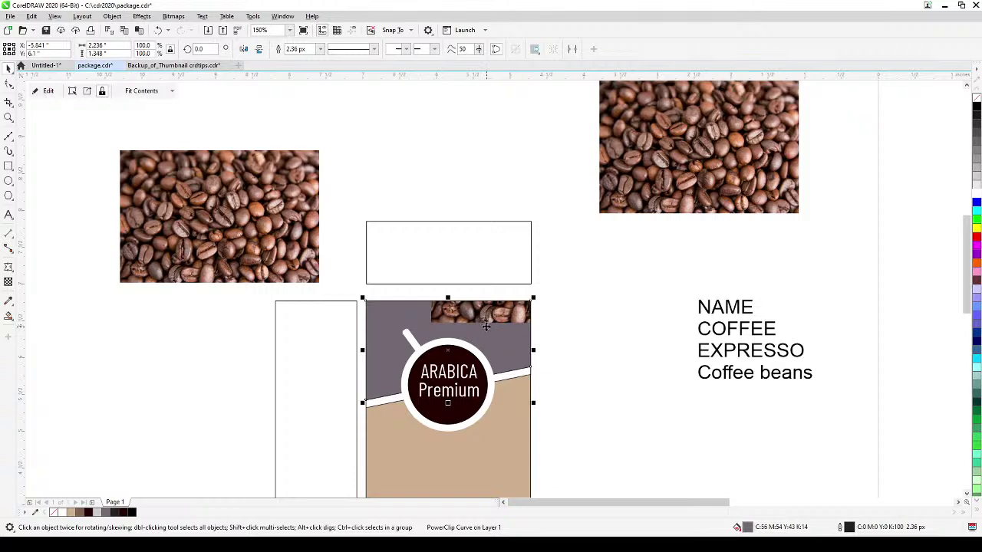
# Edit the PowerClip contents and reposition the bean photo so it covers the front panel's whole upper section.
pyautogui.click(46, 91)
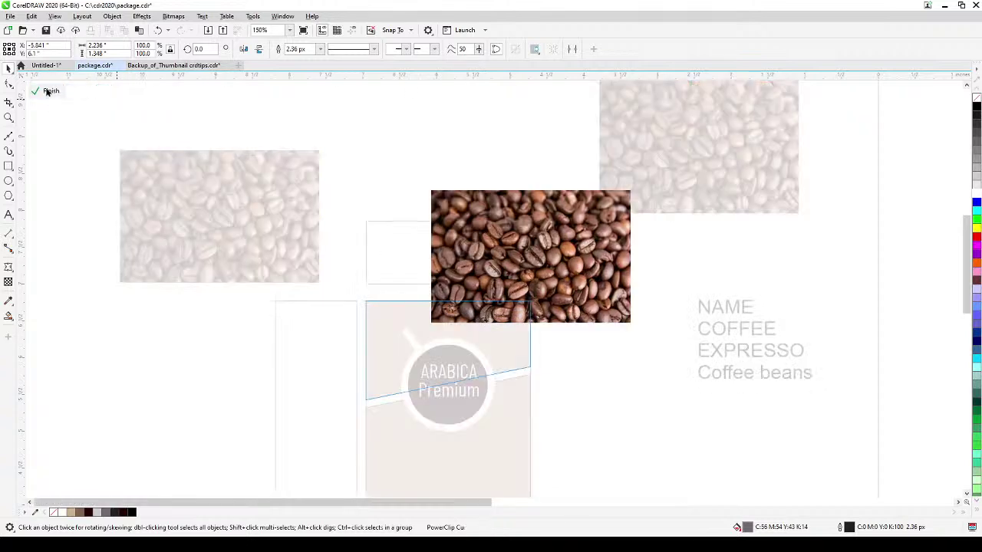
pyautogui.moveTo(603, 295); pyautogui.dragTo(537, 370)
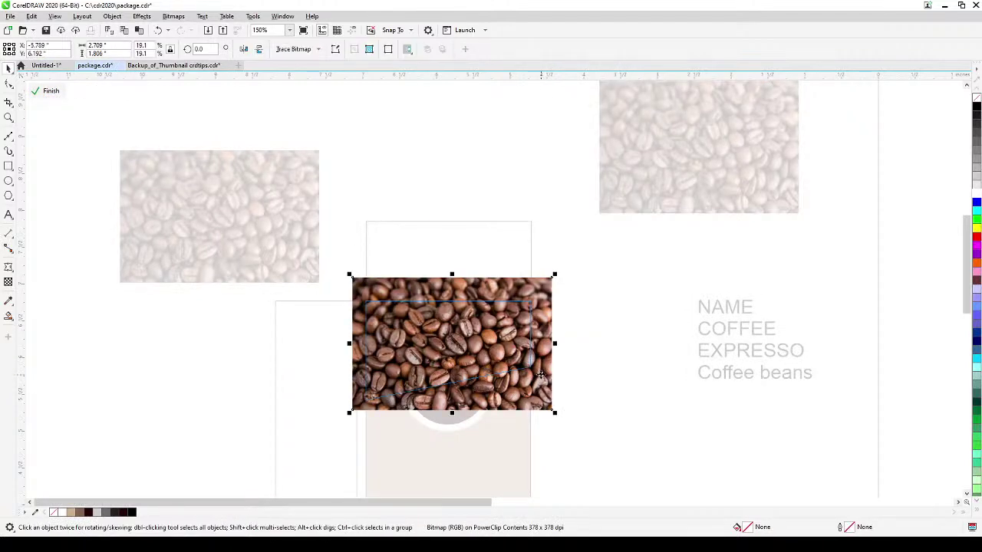
pyautogui.click(47, 92)
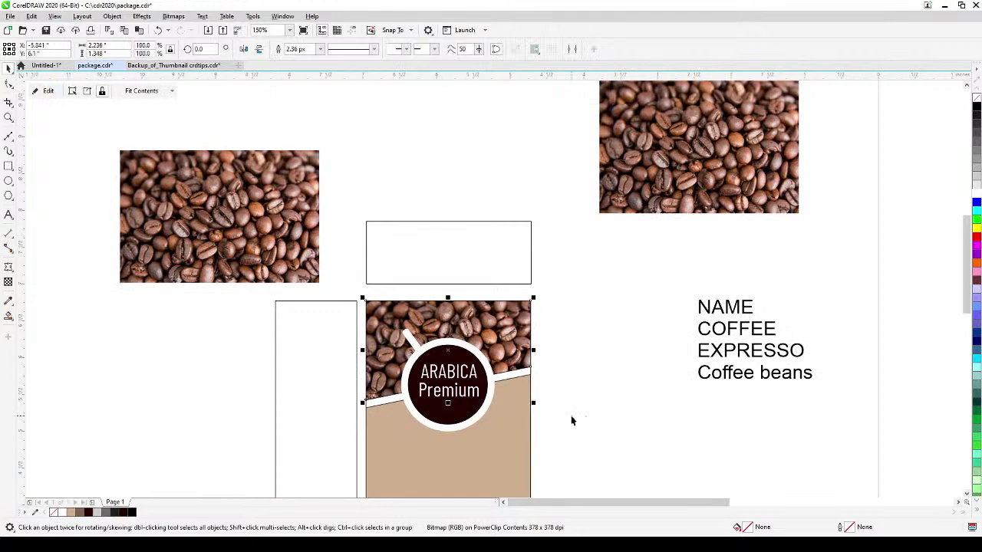
# Move the NAME COFFEE EXPRESSO Coffee beans text onto the beige area below the badge.
pyautogui.scroll(-2, 588, 414)
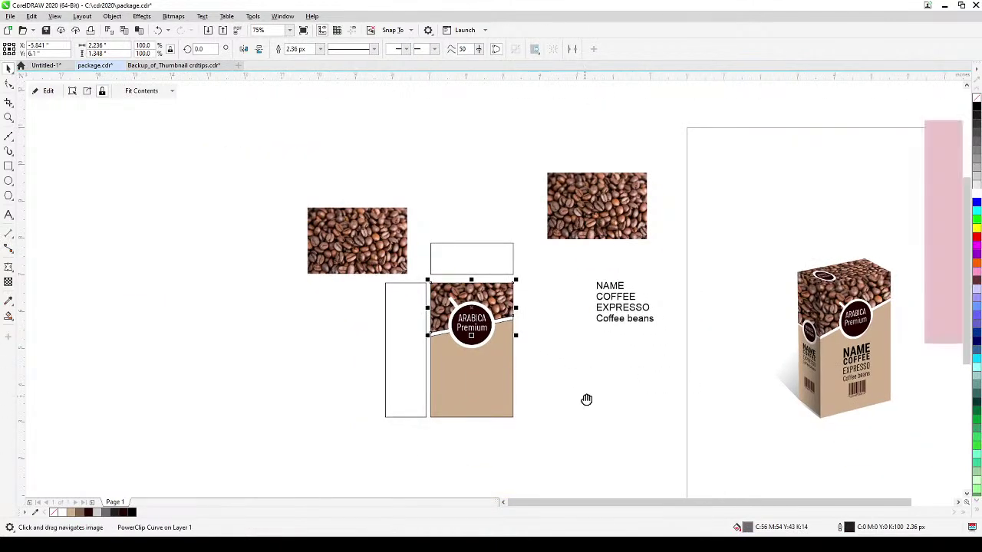
pyautogui.click(603, 290)
pyautogui.moveTo(607, 307); pyautogui.dragTo(464, 385)
pyautogui.scroll(2, 460, 379)
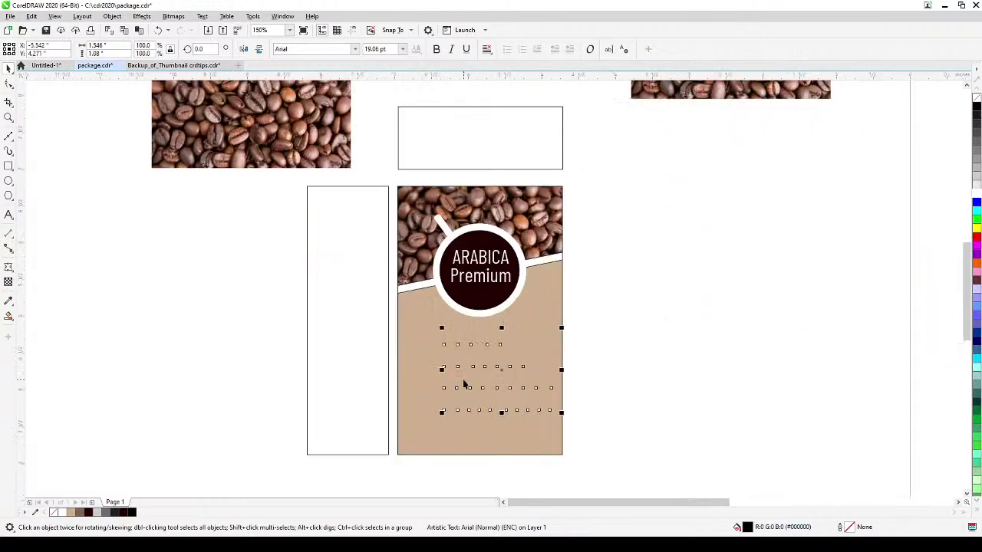
# Move the whole 3D box mockup beside the flat front panel for reference.
pyautogui.scroll(-2, 452, 361)
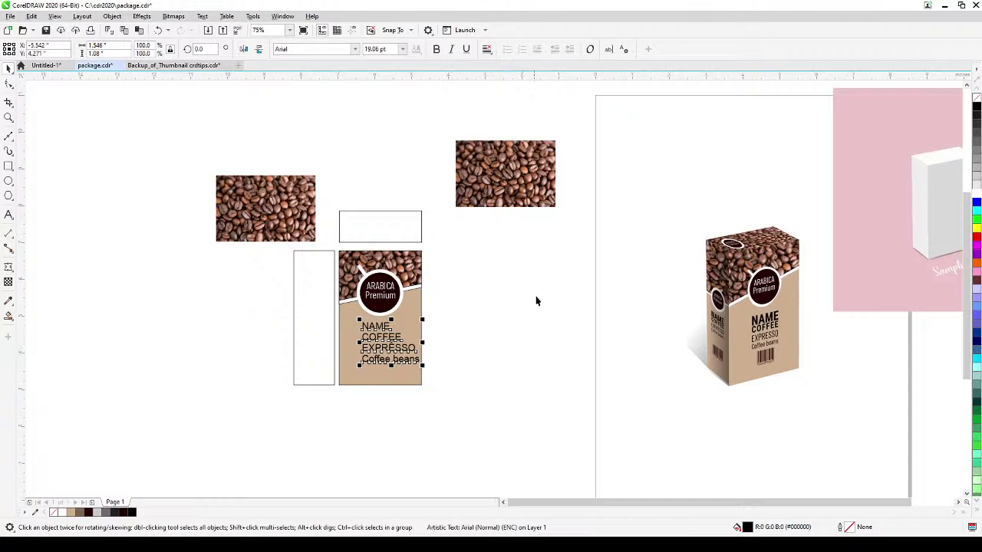
pyautogui.moveTo(581, 193); pyautogui.dragTo(814, 434)
pyautogui.moveTo(763, 362); pyautogui.dragTo(523, 376)
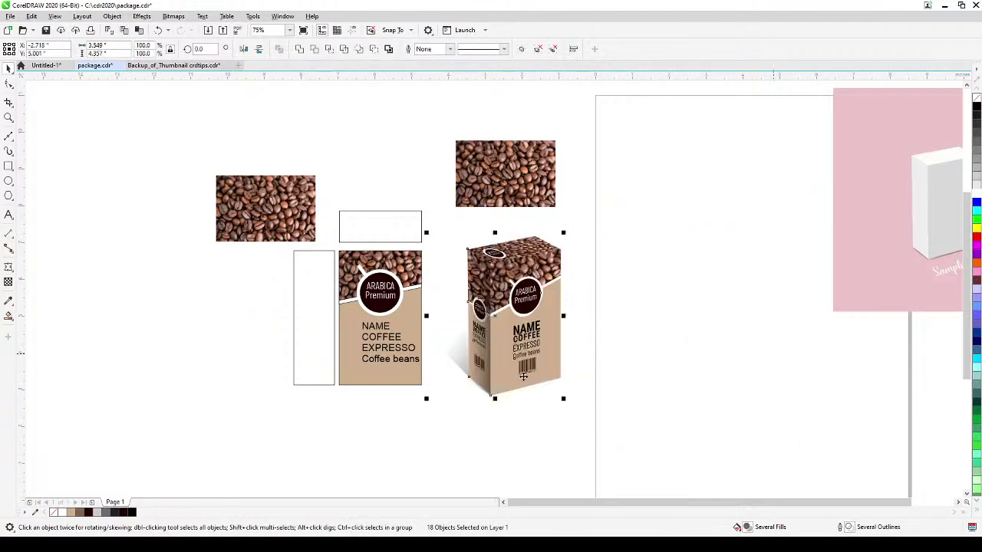
pyautogui.click(371, 435)
# Break the four-line product text on the front panel apart into separate text lines.
pyautogui.scroll(1, 381, 414)
pyautogui.moveTo(381, 413); pyautogui.dragTo(397, 464)
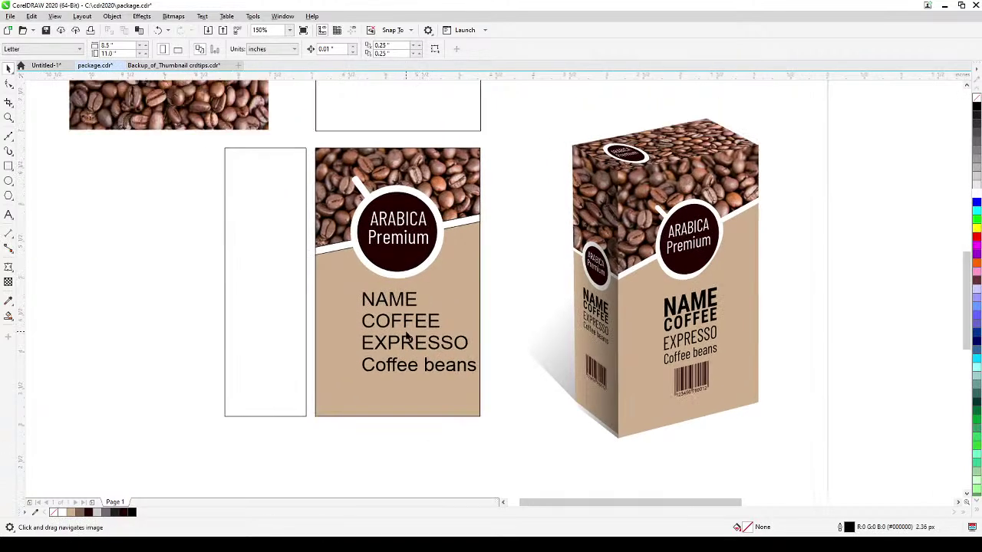
pyautogui.click(394, 301)
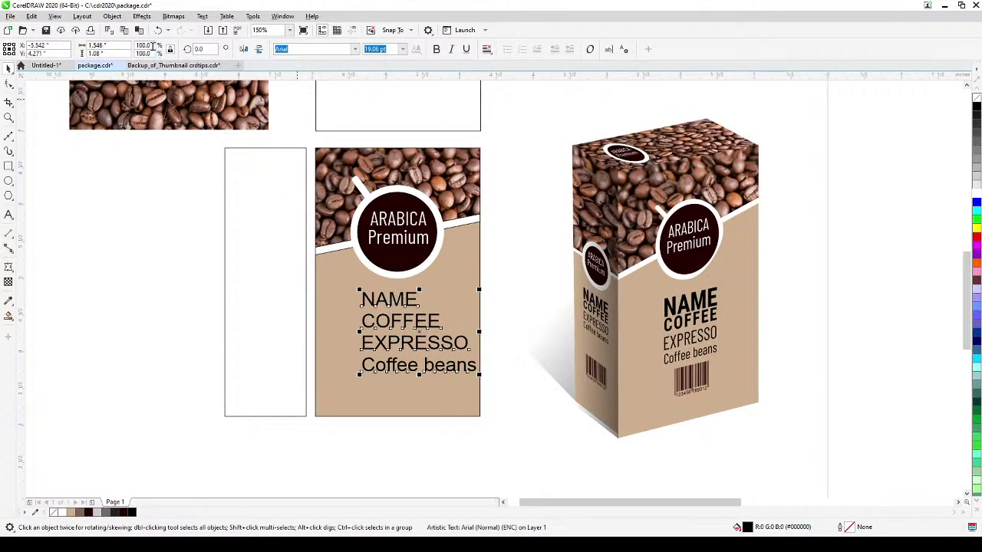
pyautogui.click(112, 16)
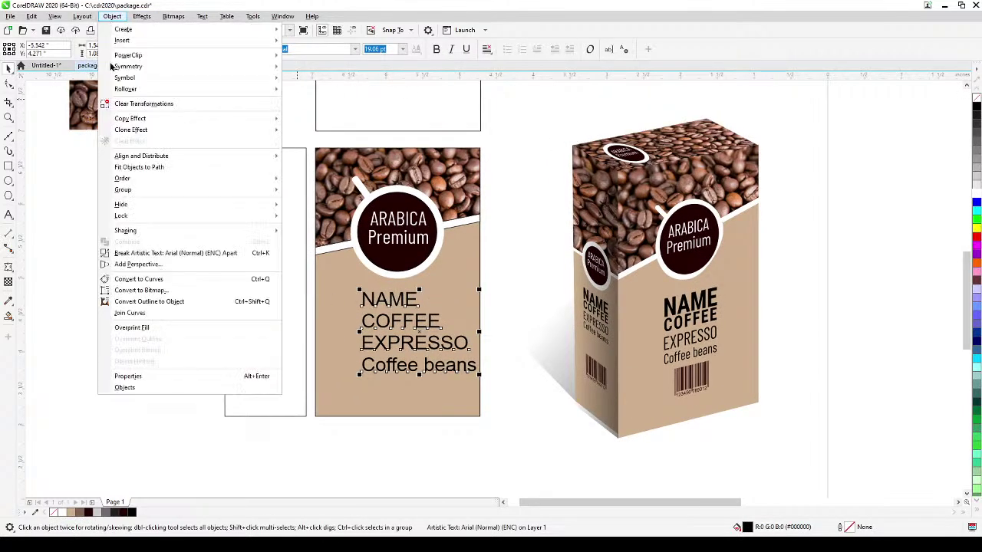
pyautogui.click(161, 253)
pyautogui.click(496, 313)
# Set the font of the NAME line to Roboto Condensed (Bold).
pyautogui.click(394, 303)
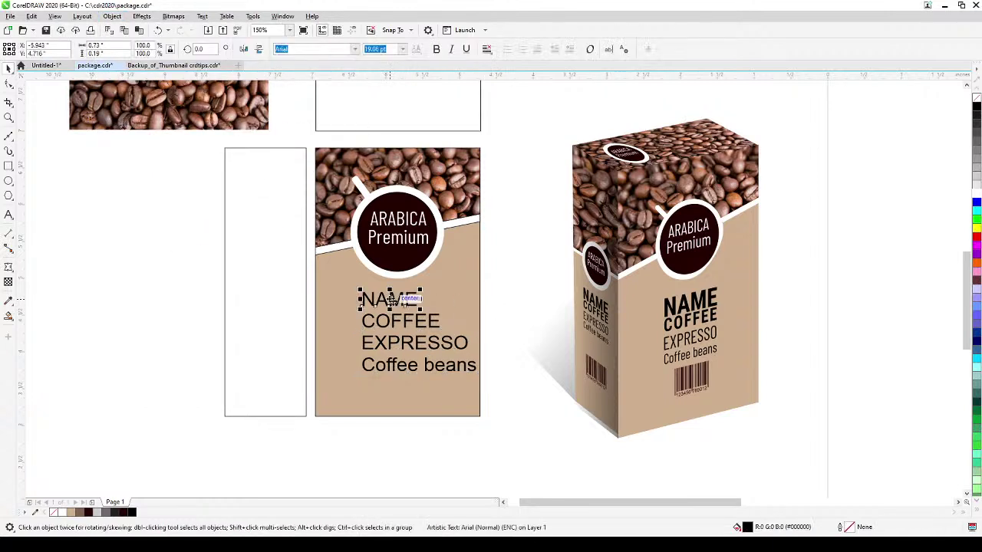
pyautogui.click(354, 49)
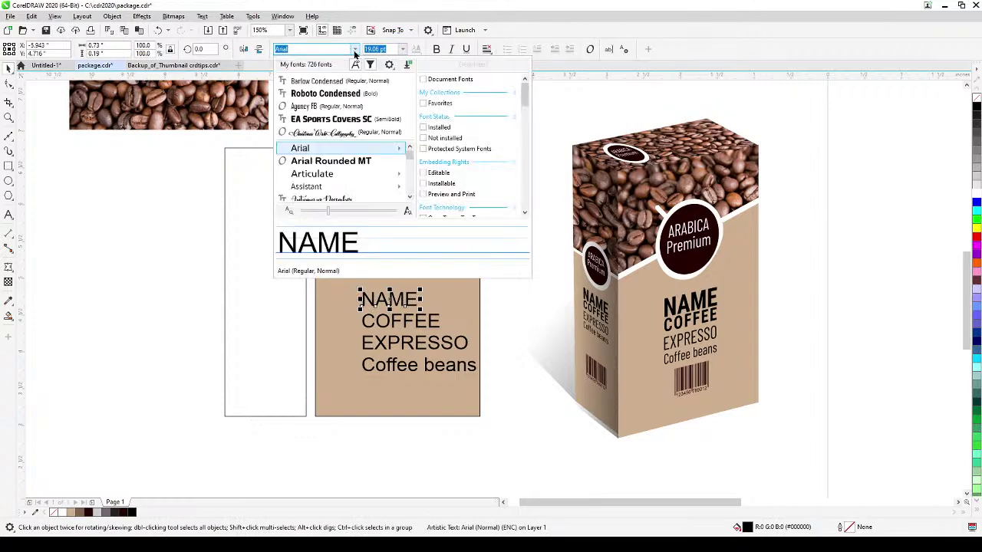
pyautogui.click(334, 94)
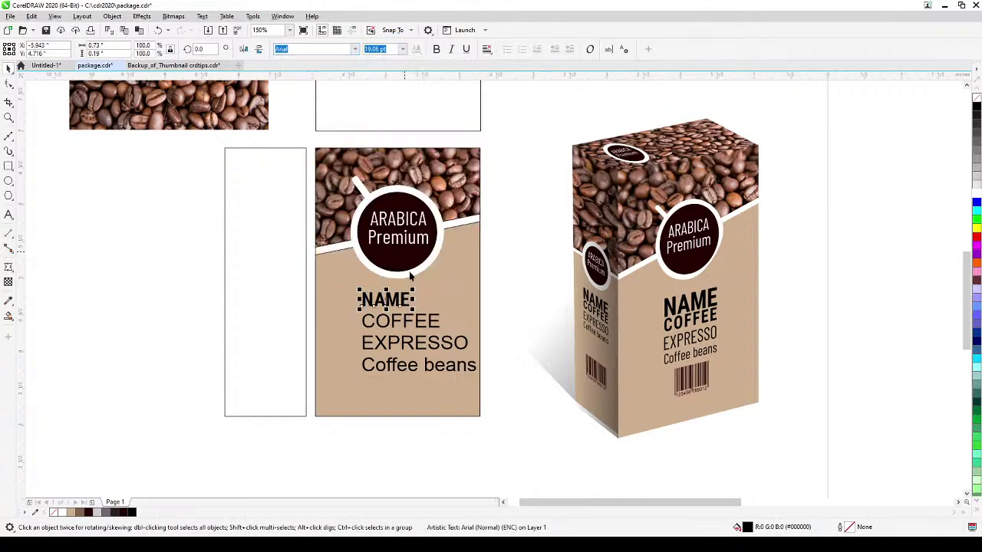
# Enlarge the NAME line to about 26 pt and set the COFFEE line in bold Barlow Condensed at about 20.6 pt.
pyautogui.moveTo(415, 290); pyautogui.dragTo(431, 285)
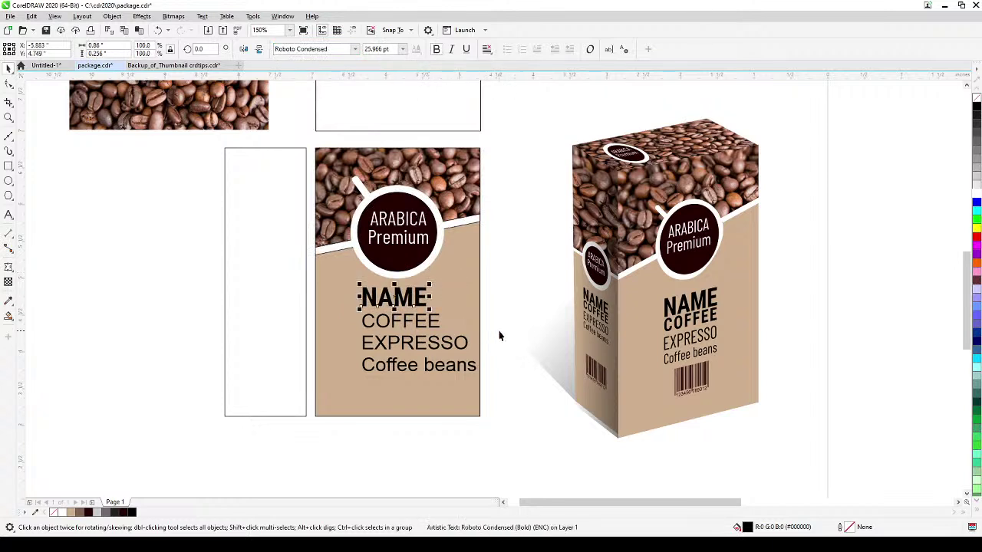
pyautogui.click(499, 335)
pyautogui.click(433, 321)
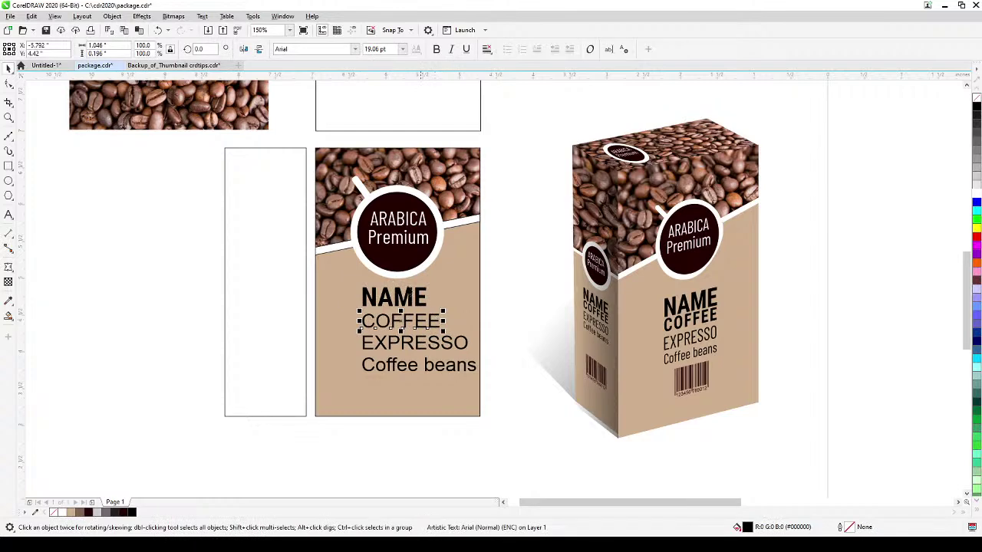
pyautogui.click(354, 49)
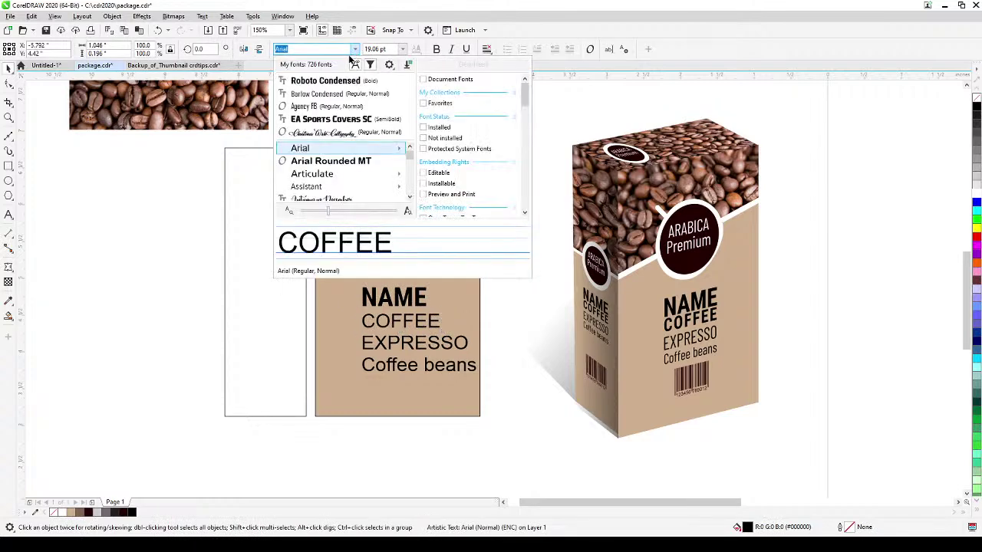
pyautogui.click(330, 95)
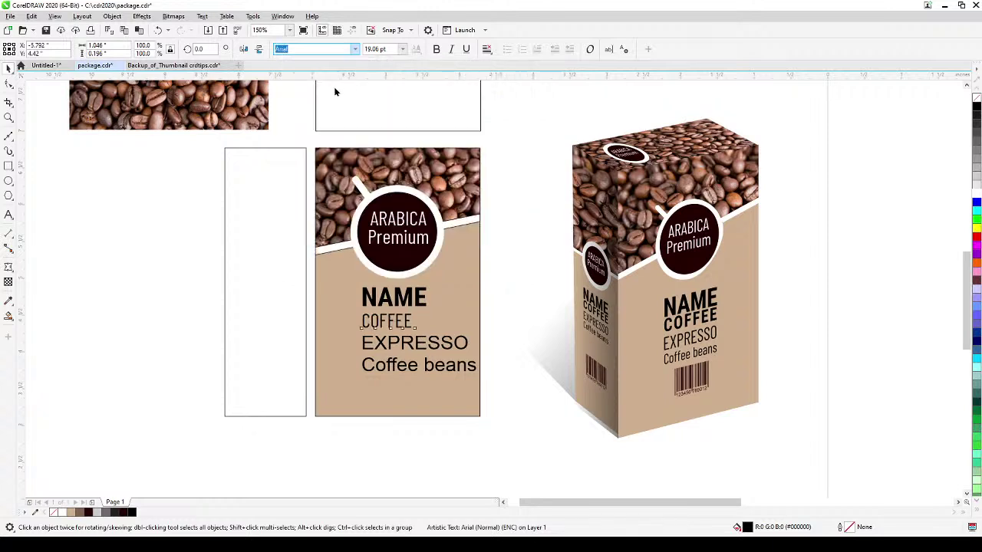
pyautogui.click(436, 49)
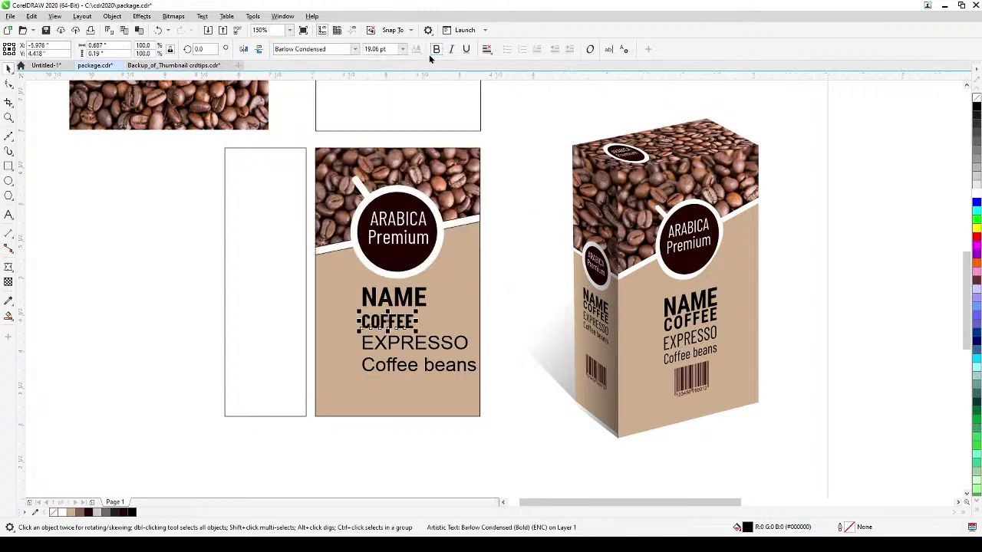
pyautogui.moveTo(417, 331); pyautogui.dragTo(409, 320)
# Set the font of the EXPRESSO and Coffee beans lines to Barlow Condensed (Regular, Normal).
pyautogui.click(412, 343)
pyautogui.click(411, 342)
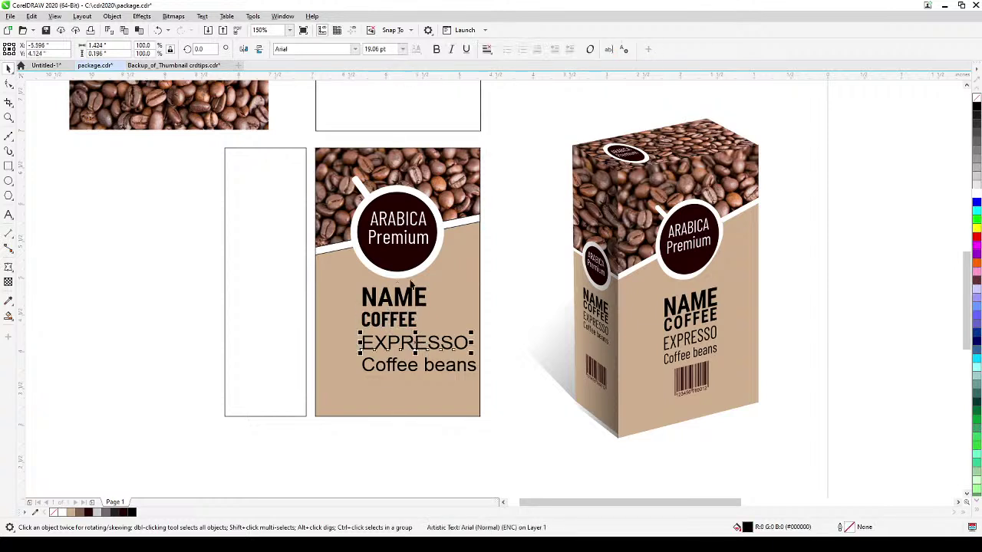
pyautogui.click(355, 50)
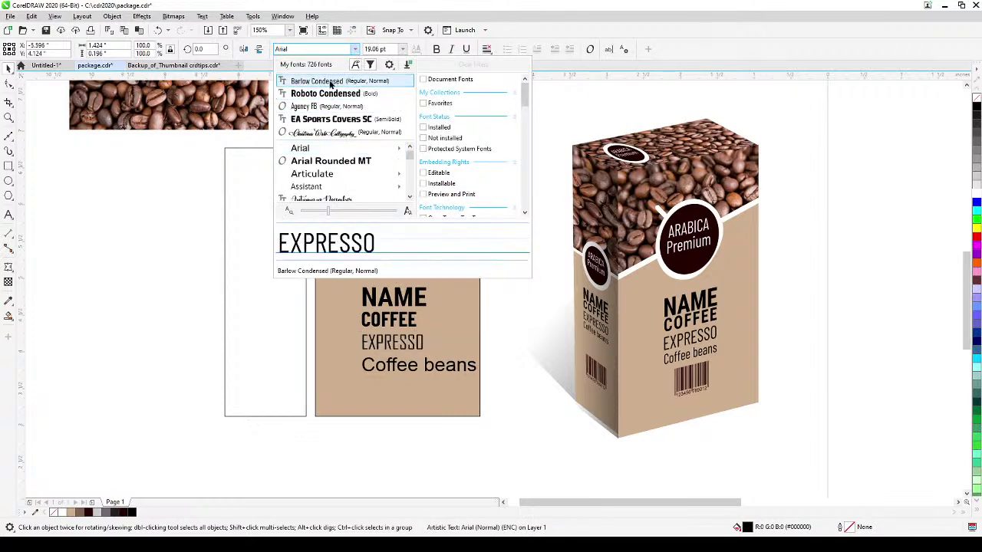
pyautogui.click(328, 81)
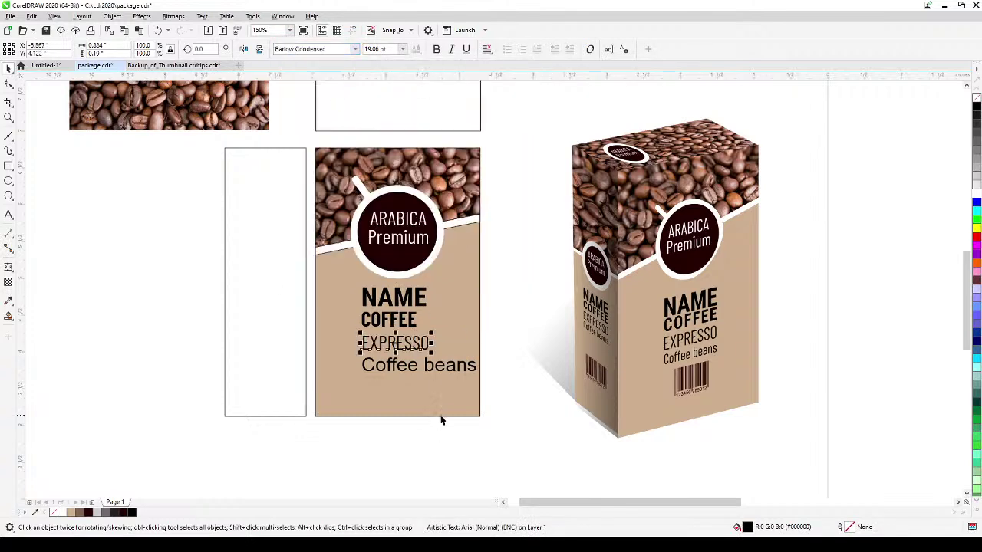
pyautogui.click(407, 367)
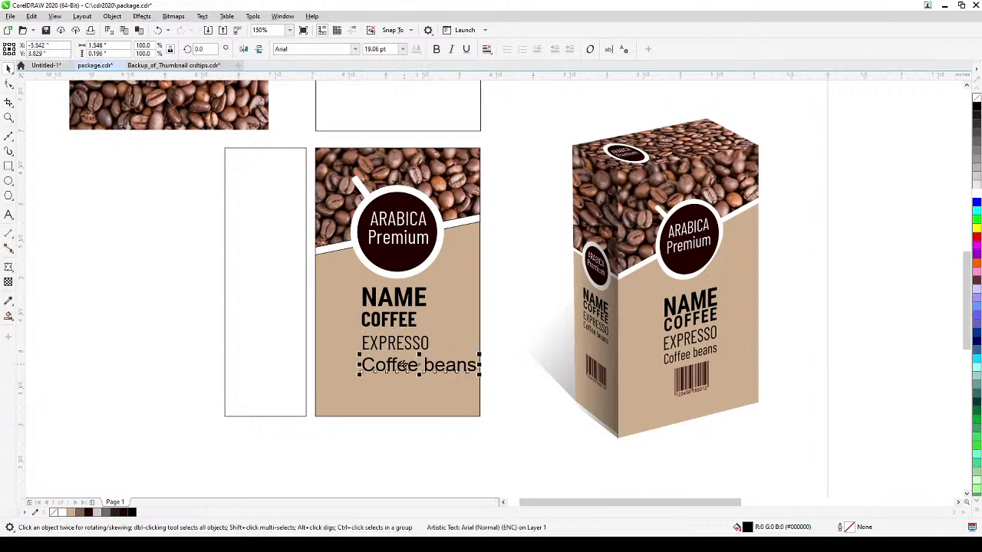
pyautogui.click(355, 50)
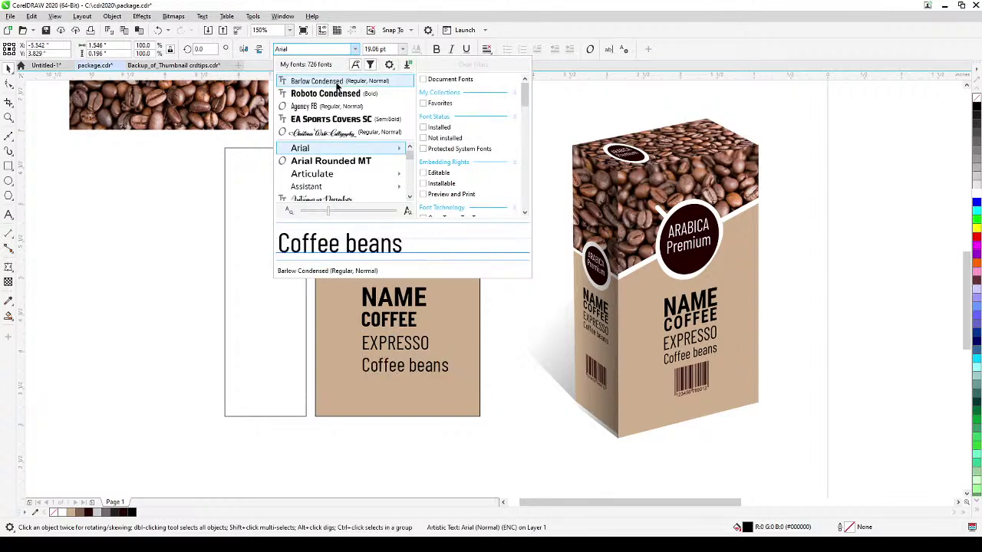
pyautogui.click(329, 79)
# Widen the letter spacing of the COFFEE line until it matches the width of NAME.
pyautogui.scroll(1, 407, 388)
pyautogui.moveTo(389, 306); pyautogui.dragTo(405, 352)
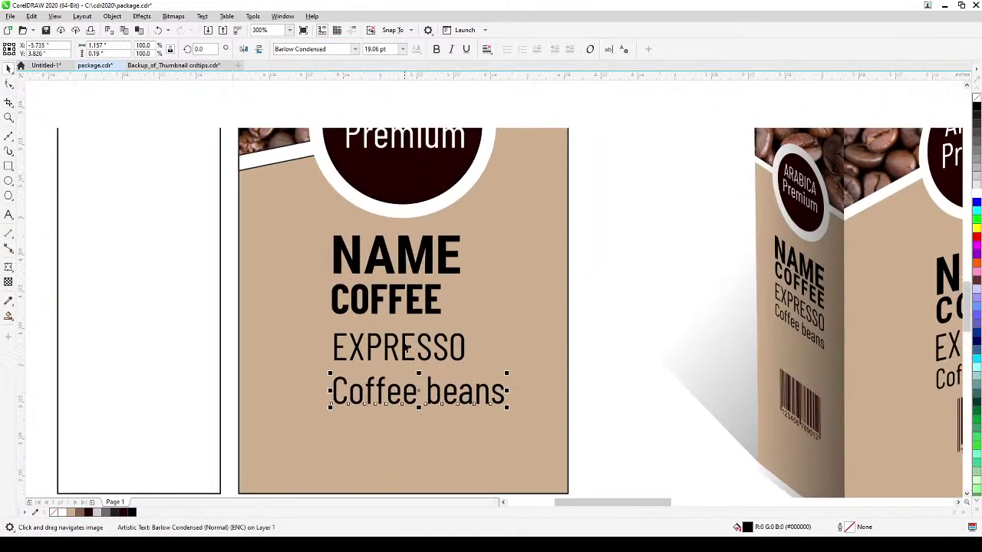
pyautogui.click(405, 312)
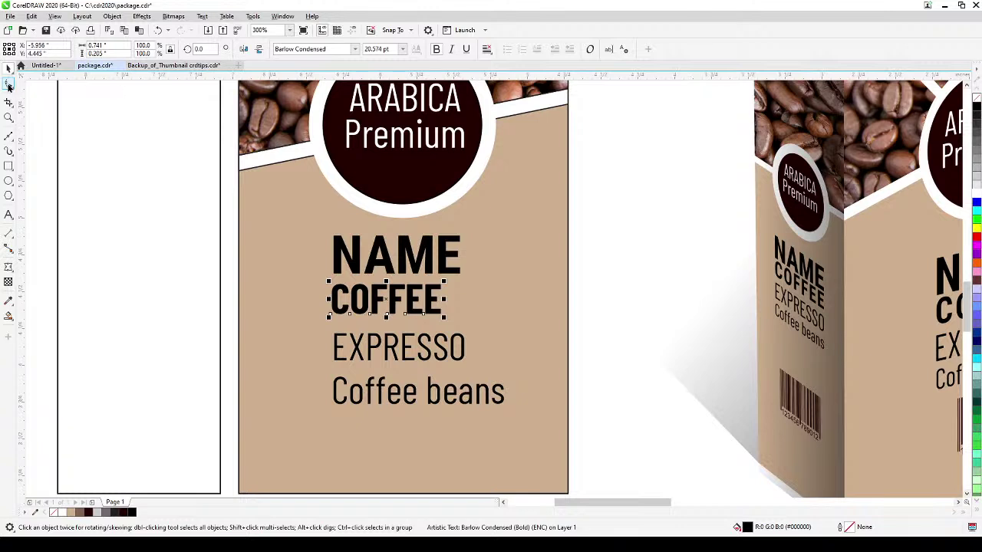
pyautogui.click(9, 85)
pyautogui.moveTo(444, 318); pyautogui.dragTo(458, 317)
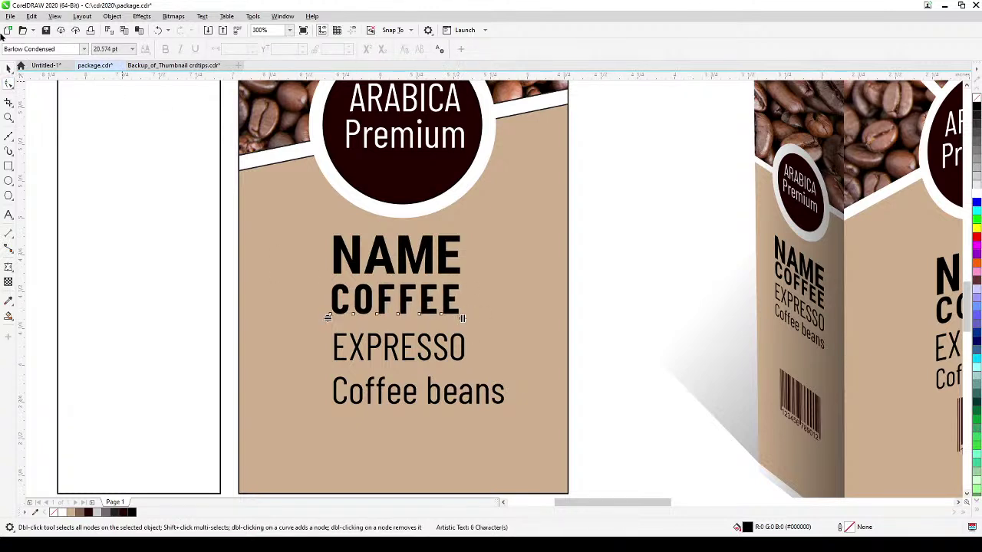
pyautogui.press('space')
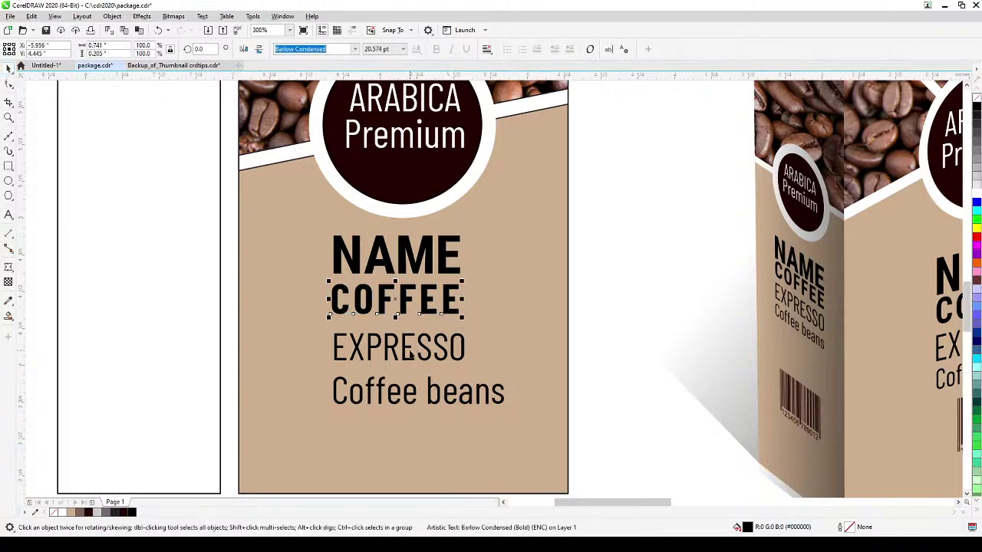
# Move EXPRESSO and Coffee beans up to close the line gaps, and shrink Coffee beans to about 14.5 pt to match EXPRESSO's width.
pyautogui.moveTo(410, 351); pyautogui.dragTo(410, 343)
pyautogui.moveTo(410, 395); pyautogui.dragTo(407, 380)
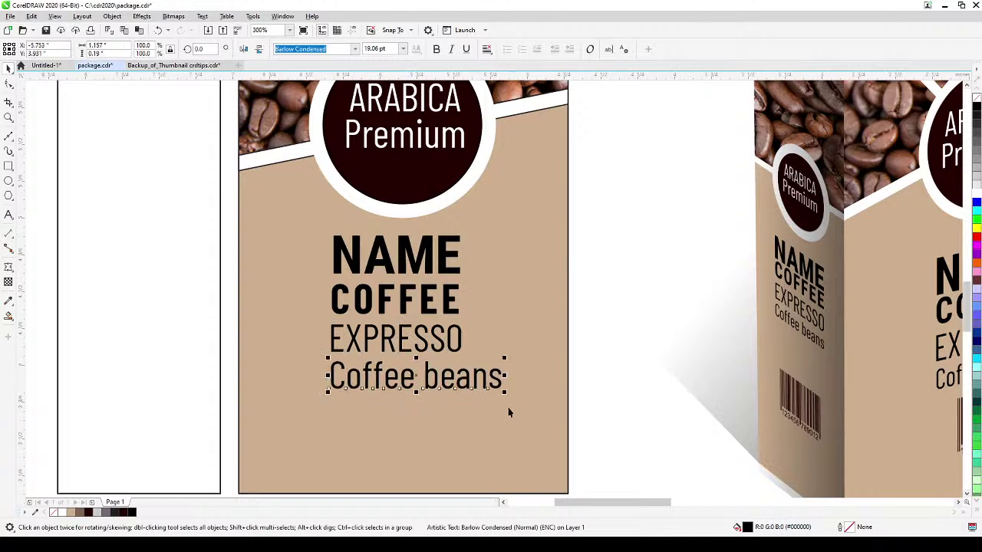
pyautogui.moveTo(504, 389); pyautogui.dragTo(476, 386)
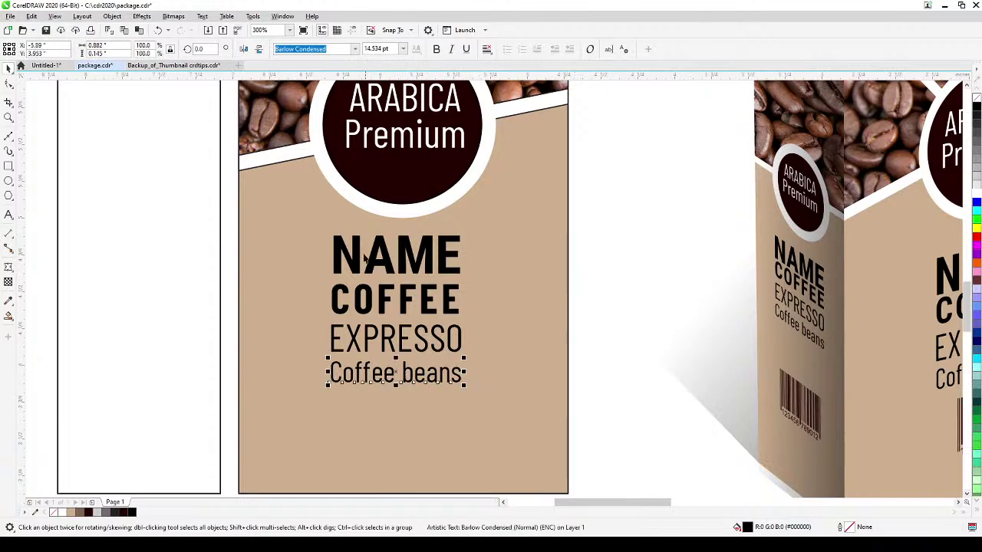
# Select all four product text lines on the front panel and group them.
pyautogui.moveTo(231, 223); pyautogui.dragTo(511, 419)
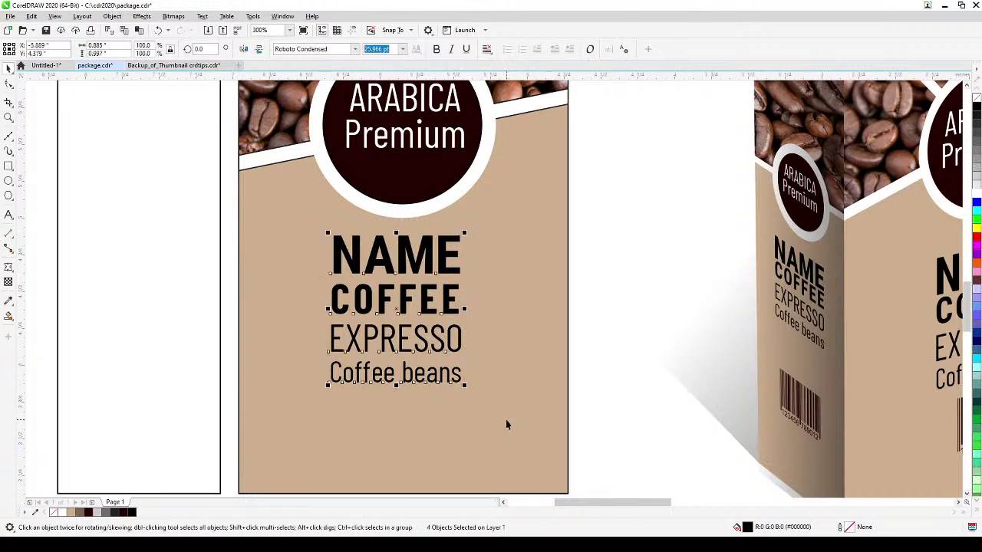
pyautogui.hotkey('ctrl', 'c')
pyautogui.hotkey('ctrl', 'g')
# Paste the copied barcode image into the drawing.
pyautogui.scroll(-1, 638, 416)
pyautogui.moveTo(776, 427); pyautogui.dragTo(653, 423)
pyautogui.scroll(-1, 715, 425)
pyautogui.scroll(1, 652, 423)
pyautogui.click(705, 414)
pyautogui.moveTo(542, 435); pyautogui.dragTo(582, 445)
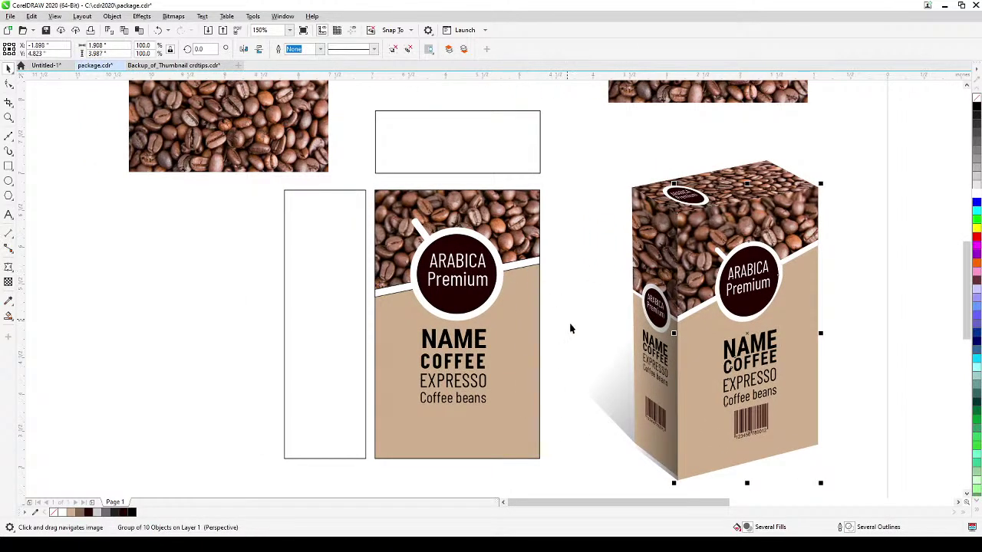
pyautogui.moveTo(574, 343); pyautogui.dragTo(552, 327)
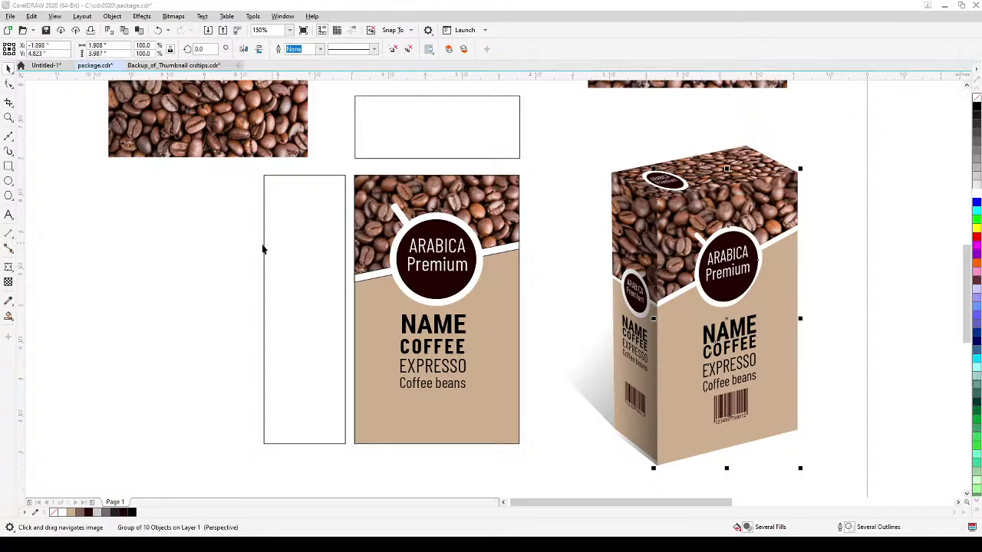
pyautogui.rightClick(151, 246)
pyautogui.click(184, 330)
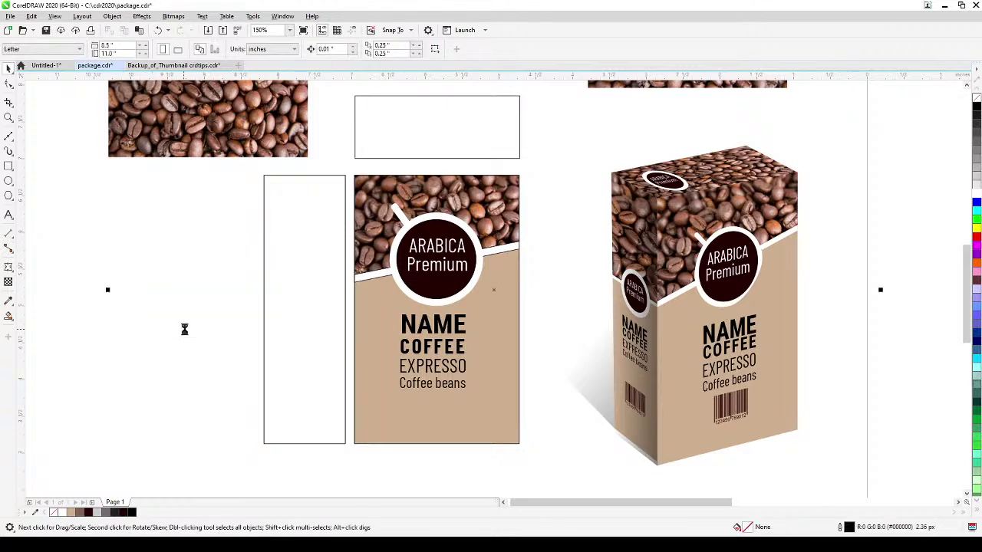
# Scale the barcode bitmap down to about 2.77 by 1.51 inches and place it in the empty area beside the side panel.
pyautogui.scroll(-2, 185, 329)
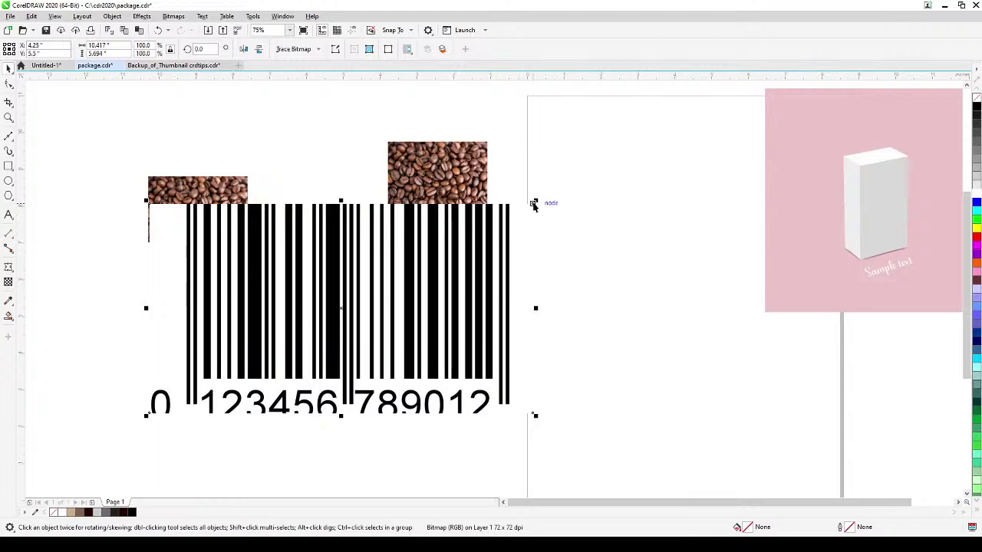
pyautogui.moveTo(534, 201); pyautogui.dragTo(345, 368)
pyautogui.scroll(2, 192, 351)
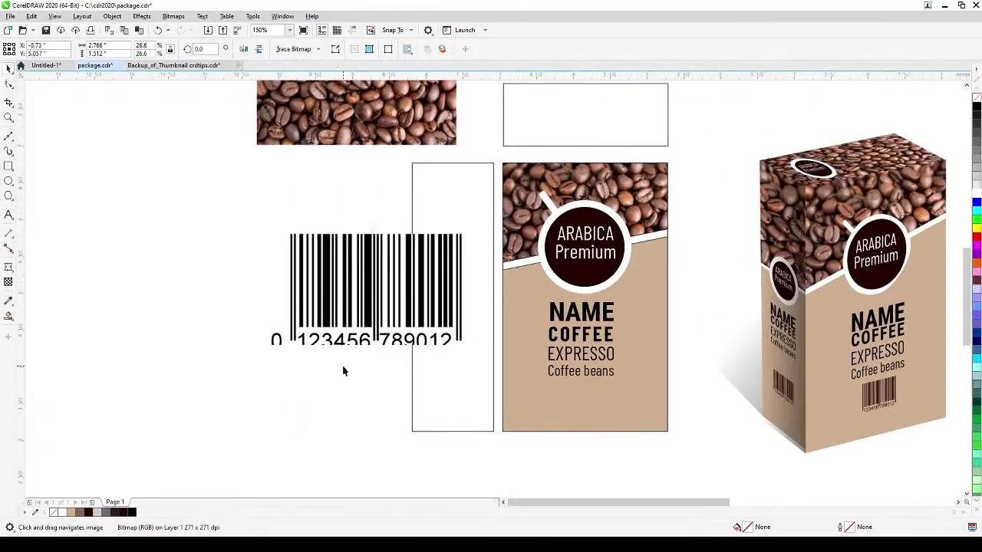
pyautogui.moveTo(335, 307); pyautogui.dragTo(201, 312)
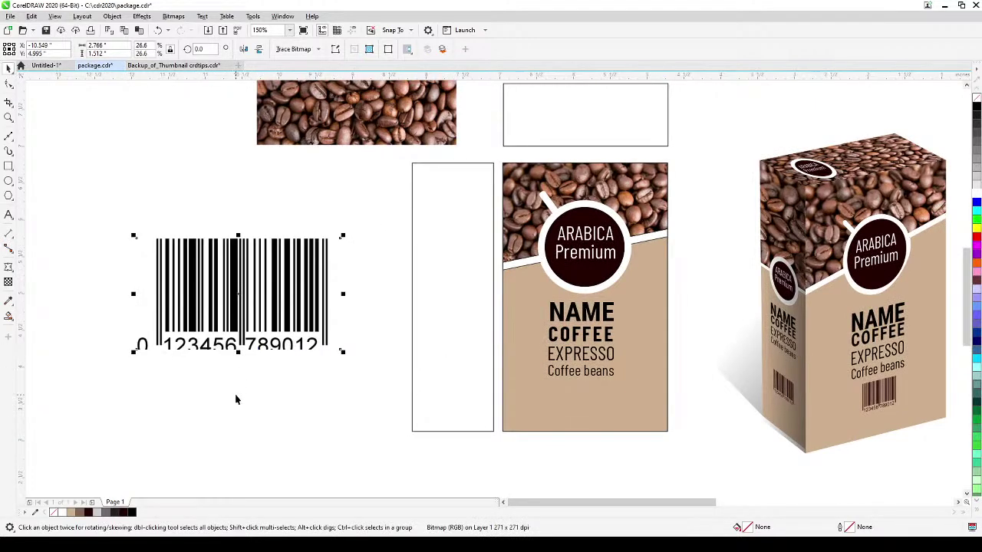
pyautogui.click(235, 399)
# Convert the barcode bitmap to vector shapes with Quick Trace and ungroup the traced result.
pyautogui.click(253, 306)
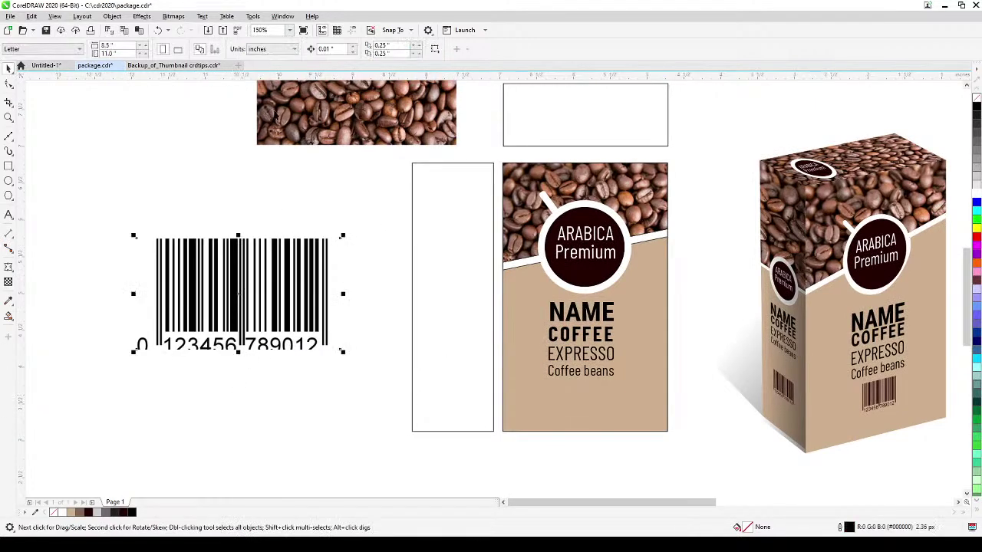
pyautogui.click(300, 49)
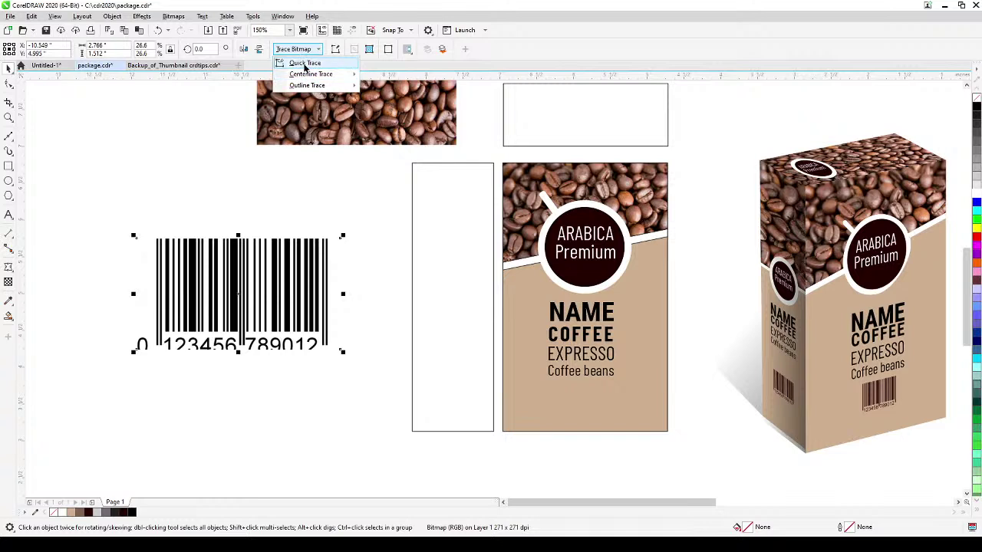
pyautogui.click(298, 67)
pyautogui.click(312, 374)
pyautogui.click(263, 300)
pyautogui.click(393, 49)
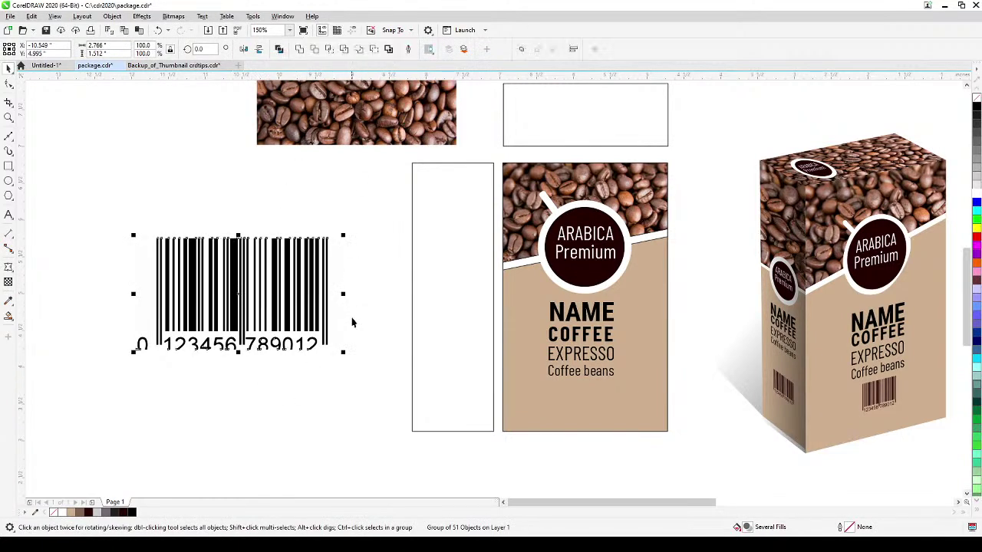
# Pull the white background curve out of the traced barcode, try it at about 11% size on the front panel, and delete it.
pyautogui.moveTo(353, 327); pyautogui.dragTo(116, 386)
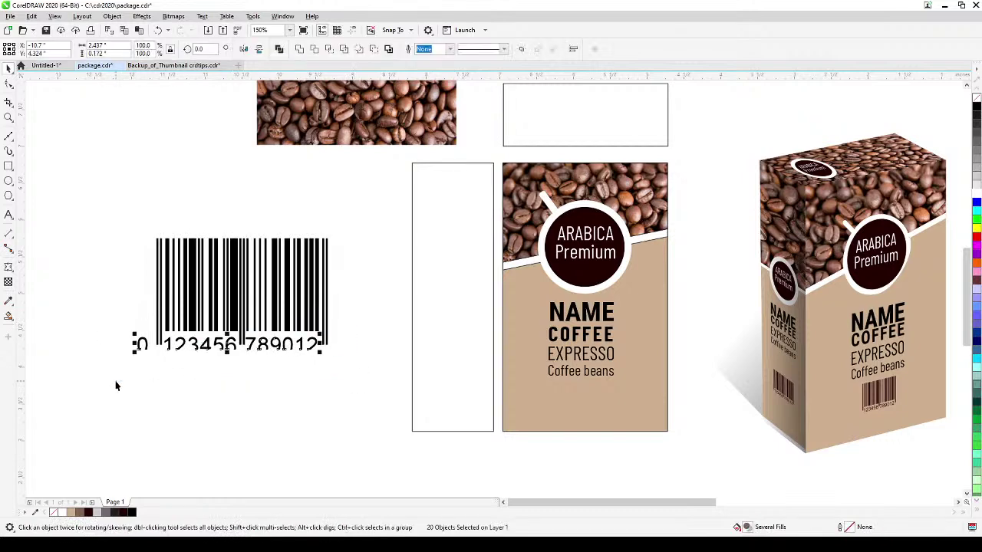
pyautogui.click(130, 414)
pyautogui.moveTo(198, 351); pyautogui.dragTo(240, 423)
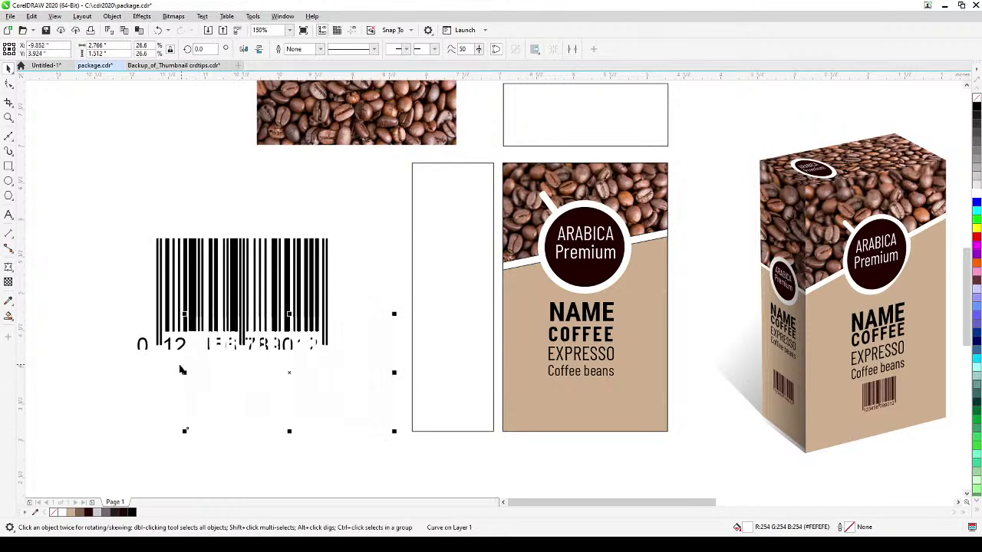
pyautogui.moveTo(259, 376); pyautogui.dragTo(612, 437)
pyautogui.moveTo(486, 431); pyautogui.dragTo(545, 397)
pyautogui.scroll(-1, 608, 378)
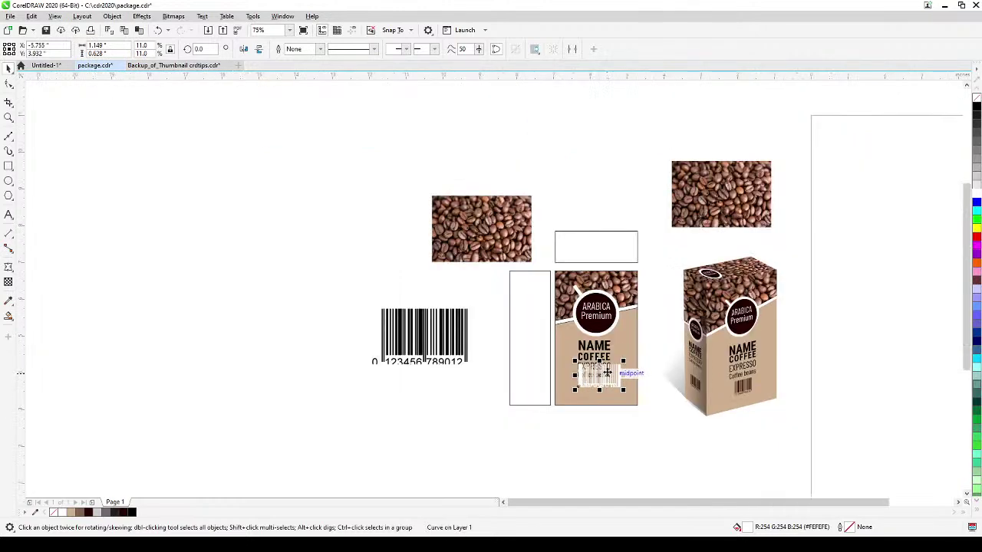
pyautogui.scroll(2, 608, 379)
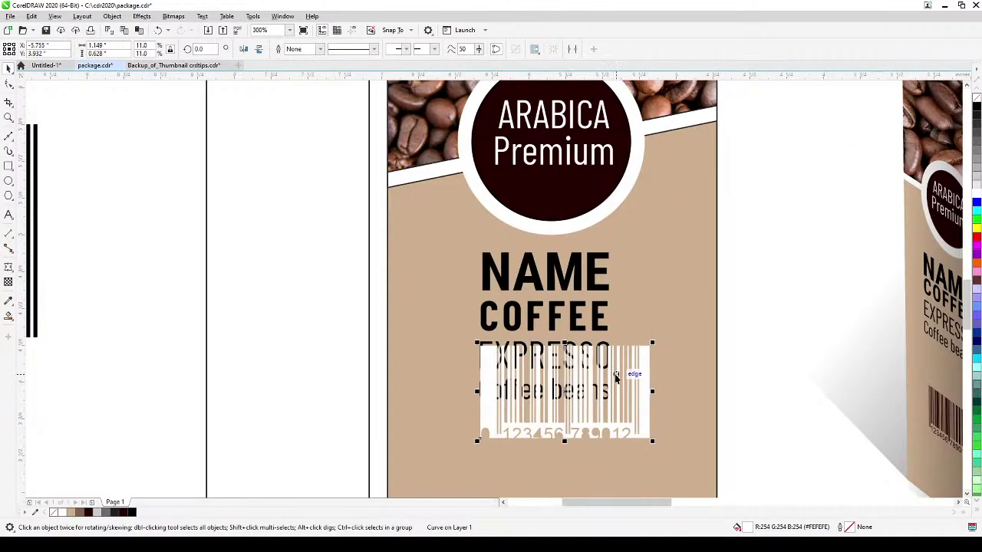
pyautogui.scroll(-1, 615, 376)
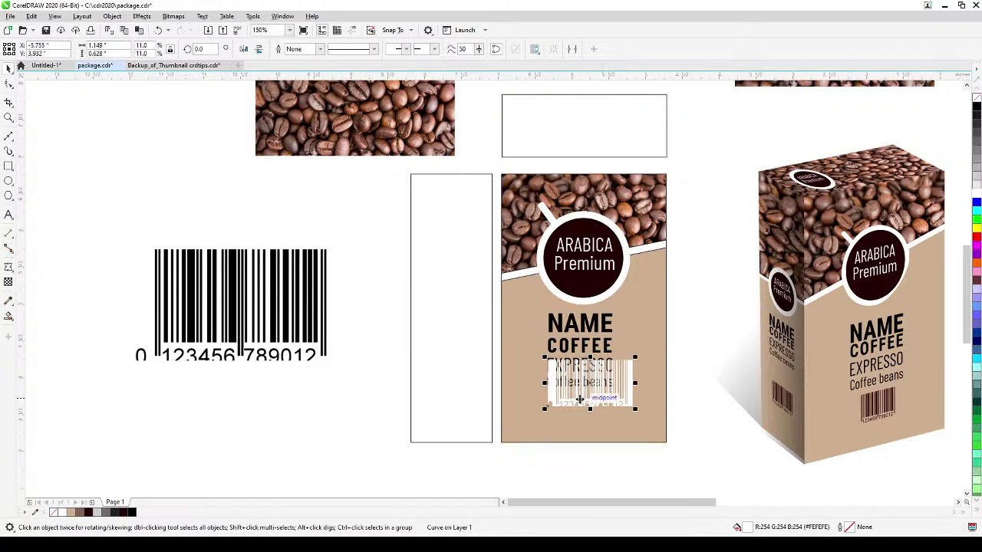
pyautogui.press('Delete')
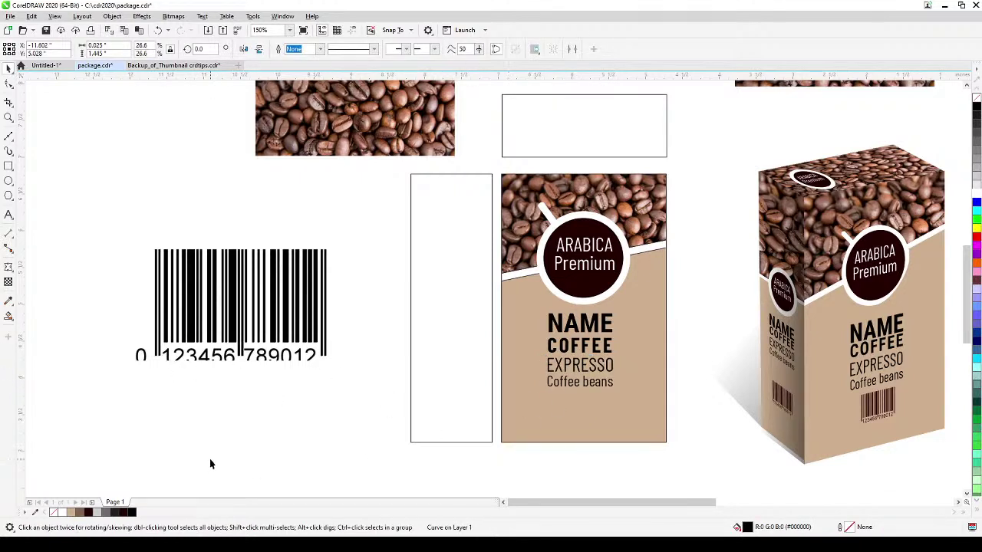
# Delete the traced digits under the bars and remove the original barcode bitmap from behind the tracing.
pyautogui.moveTo(120, 333); pyautogui.dragTo(338, 435)
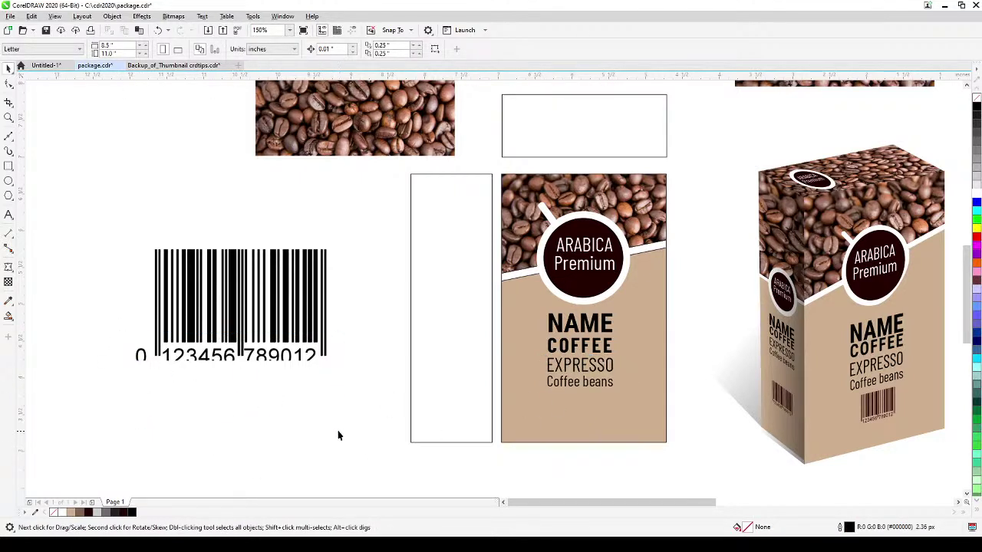
pyautogui.click(300, 359)
pyautogui.moveTo(300, 359); pyautogui.dragTo(333, 460)
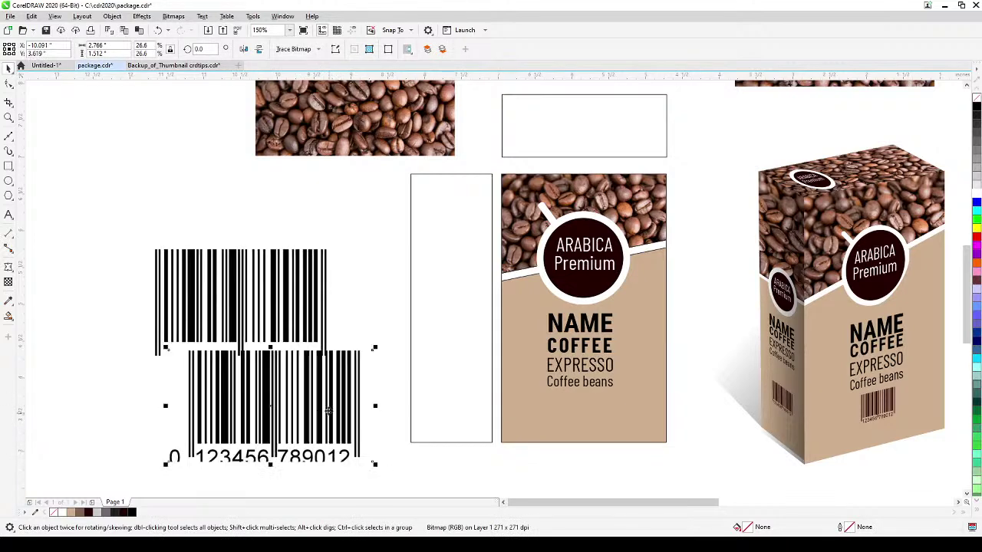
pyautogui.press('Delete')
# Scale the traced barcode bars down to about 0.86 by 0.54 inches and place them below Coffee beans on the front panel.
pyautogui.moveTo(121, 219); pyautogui.dragTo(357, 423)
pyautogui.moveTo(330, 358); pyautogui.dragTo(281, 327)
pyautogui.moveTo(253, 284); pyautogui.dragTo(603, 418)
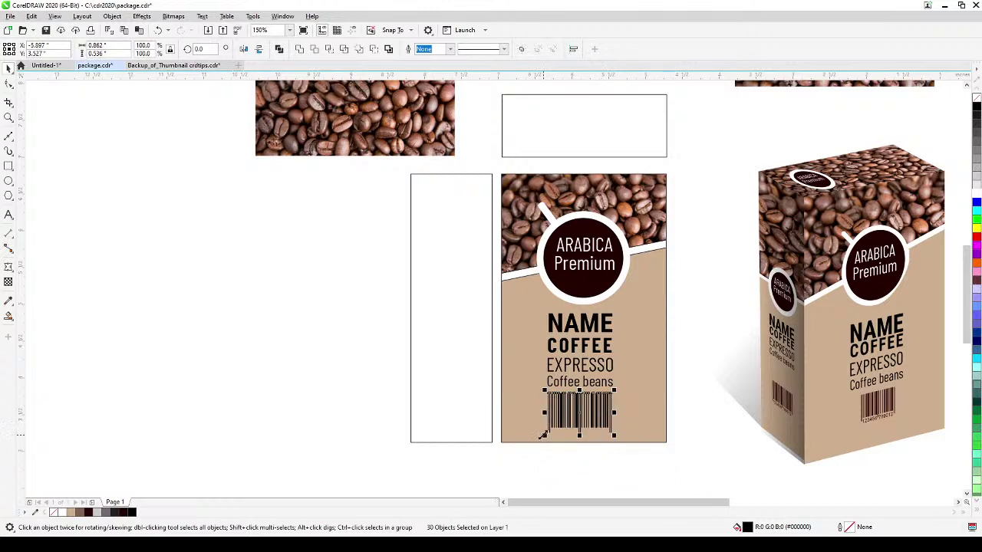
# Shorten the traced barcode on the front panel to about 0.85 by 0.36 inches.
pyautogui.moveTo(544, 435); pyautogui.dragTo(535, 406)
pyautogui.scroll(2, 557, 420)
pyautogui.scroll(-2, 587, 471)
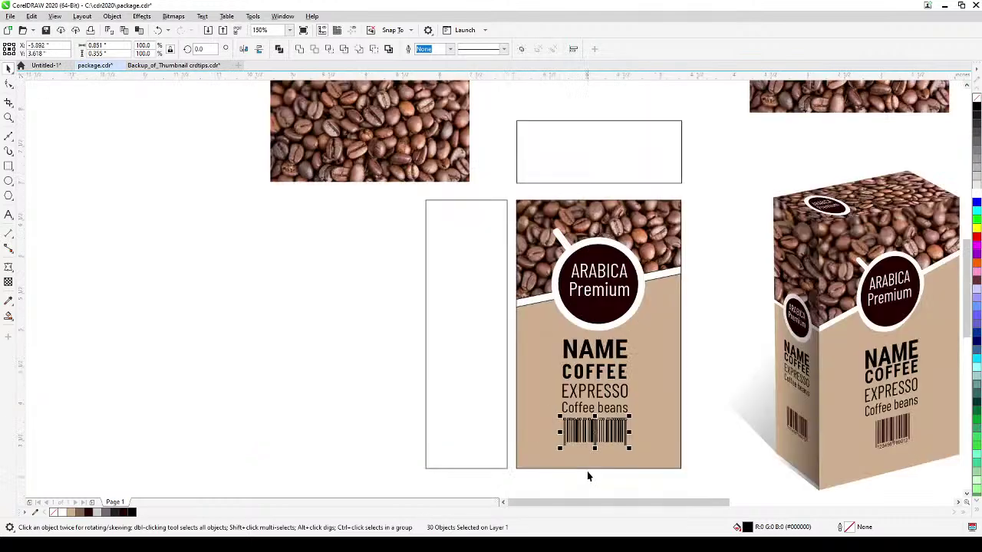
pyautogui.click(653, 444)
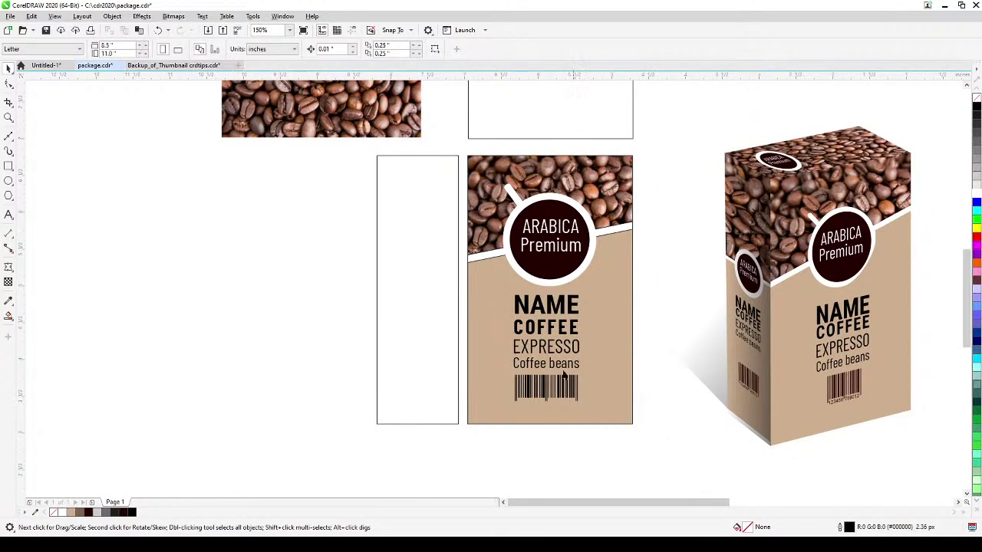
pyautogui.moveTo(536, 355); pyautogui.dragTo(539, 372)
pyautogui.moveTo(445, 298); pyautogui.dragTo(463, 326)
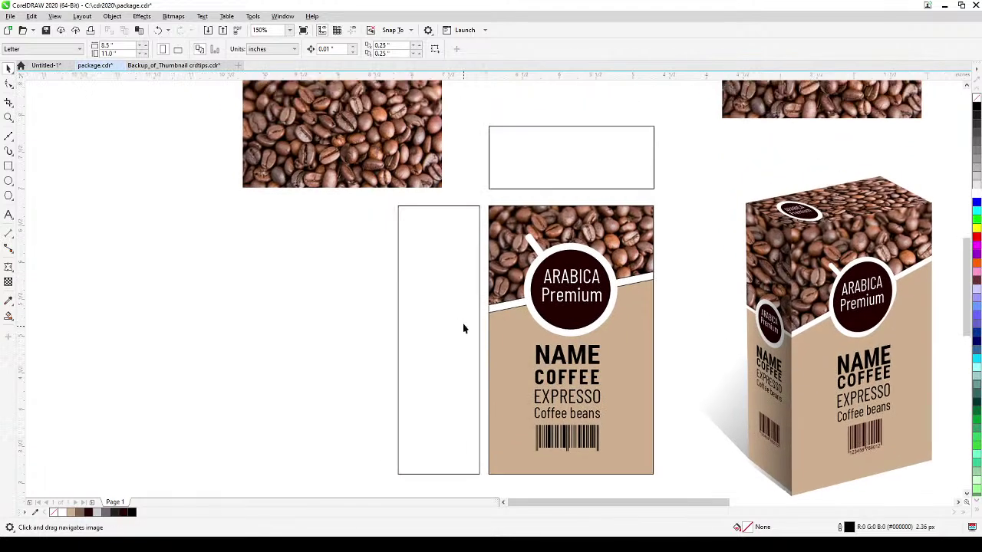
# Duplicate the empty side panel rectangle in place and shorten the copy from below to about 1.35 inches tall.
pyautogui.click(423, 206)
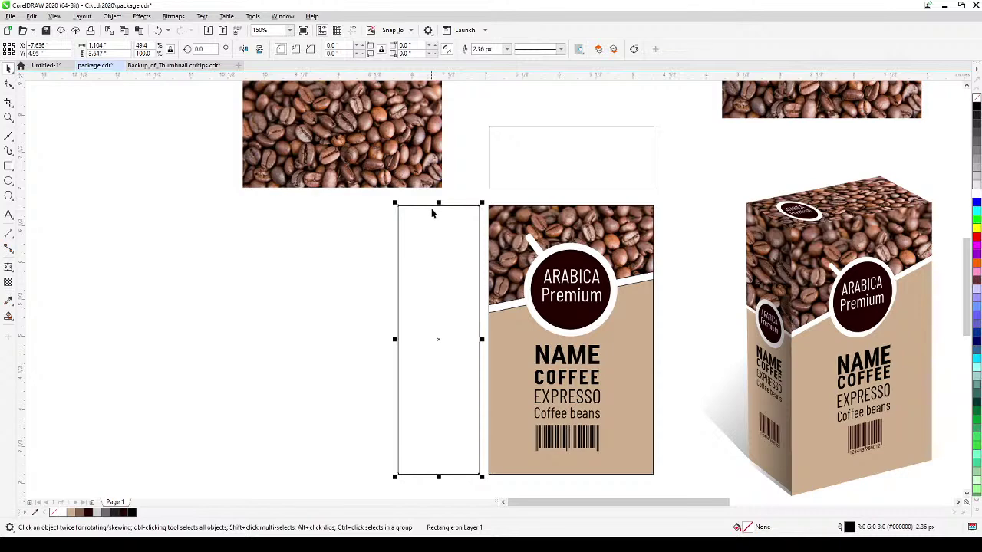
pyautogui.press('KP_Add')
pyautogui.moveTo(438, 477); pyautogui.dragTo(487, 307)
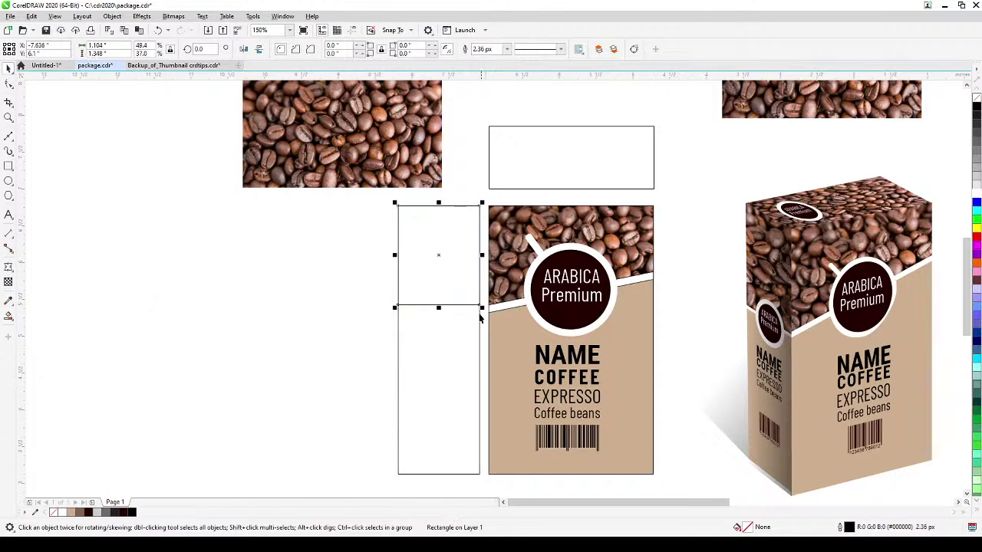
pyautogui.click(432, 398)
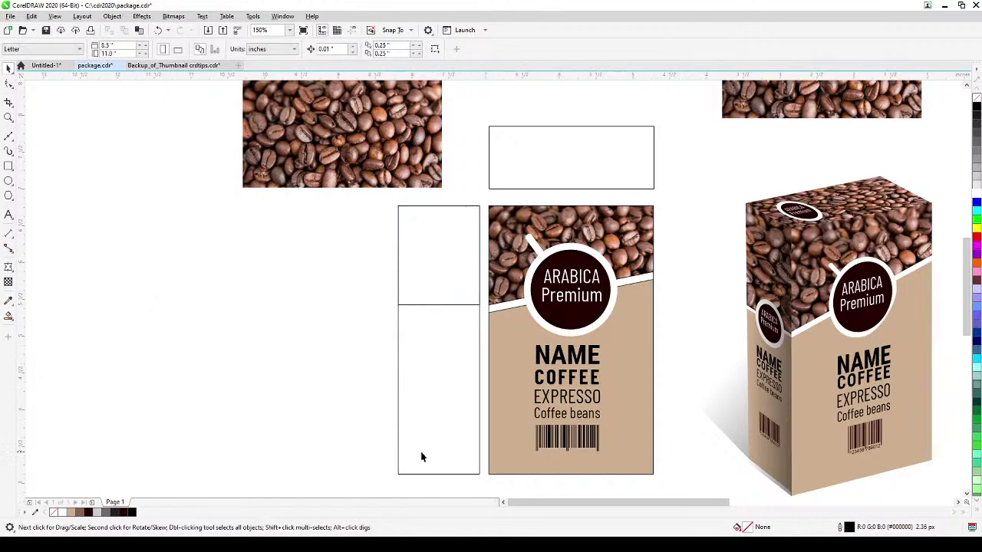
# Duplicate the full side panel rectangle again and lower the copy's upper edge to about 2.19 inches tall, leaving a narrow band.
pyautogui.click(414, 475)
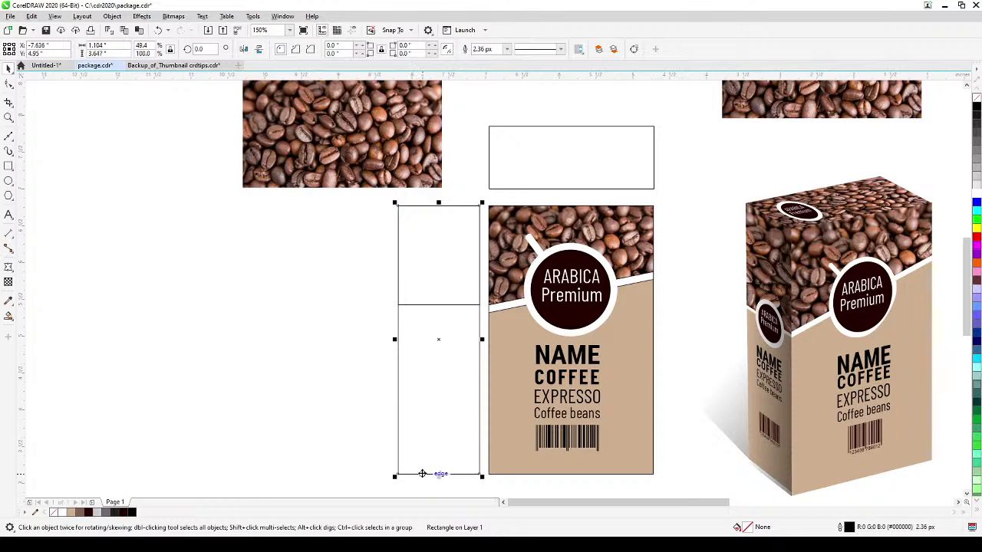
pyautogui.press('KP_Add')
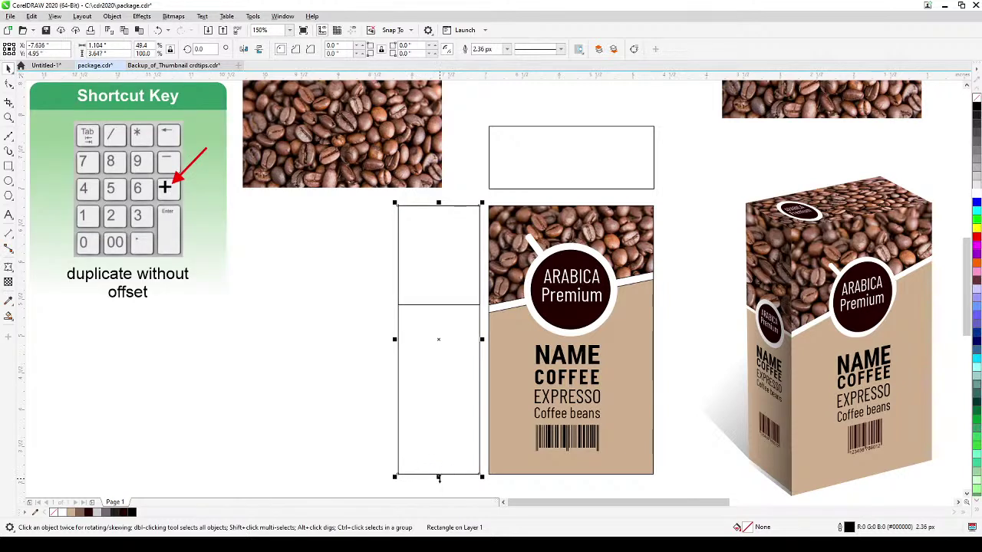
pyautogui.moveTo(438, 202); pyautogui.dragTo(461, 313)
pyautogui.click(338, 324)
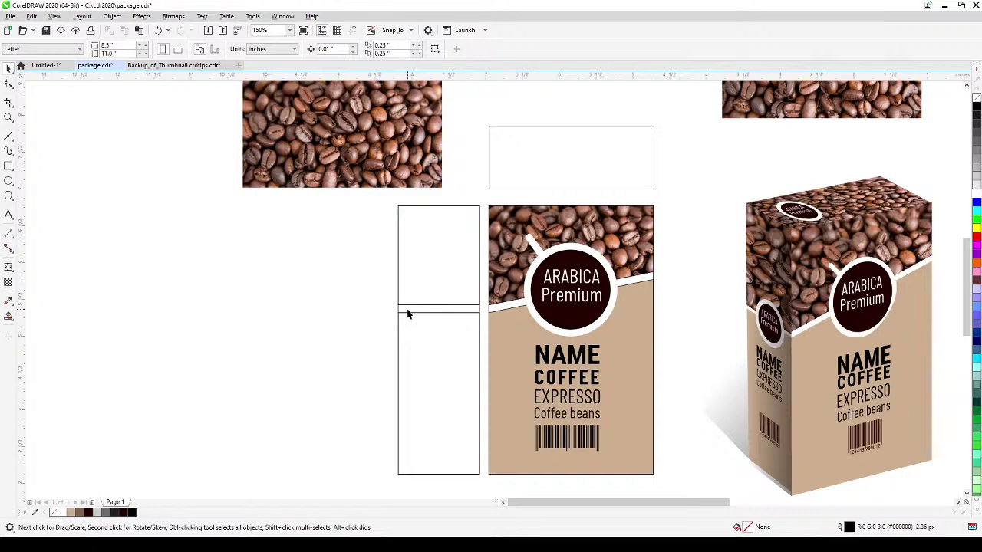
# Move the bean photo over the side panel and PowerClip it inside the upper rectangle.
pyautogui.moveTo(331, 159); pyautogui.dragTo(274, 286)
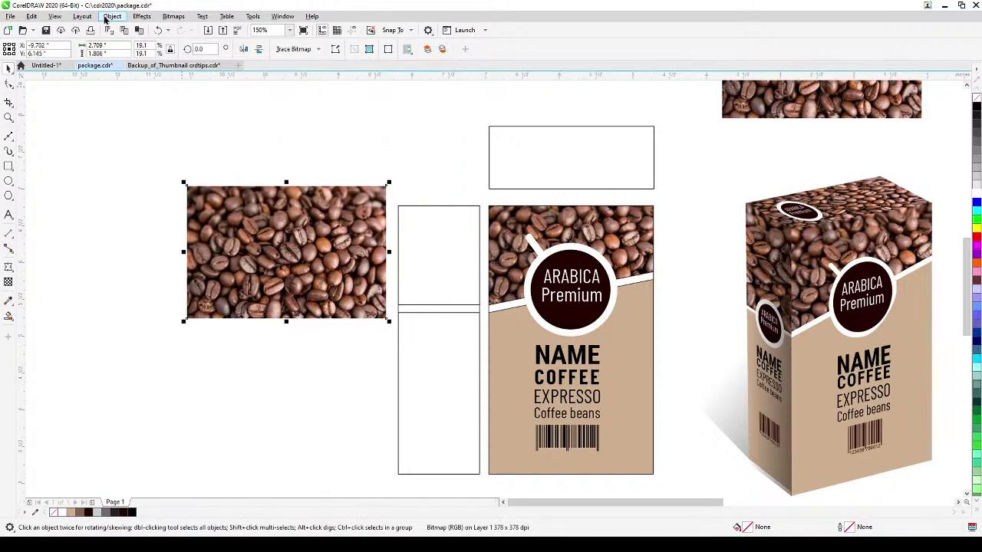
pyautogui.moveTo(222, 215); pyautogui.dragTo(351, 190)
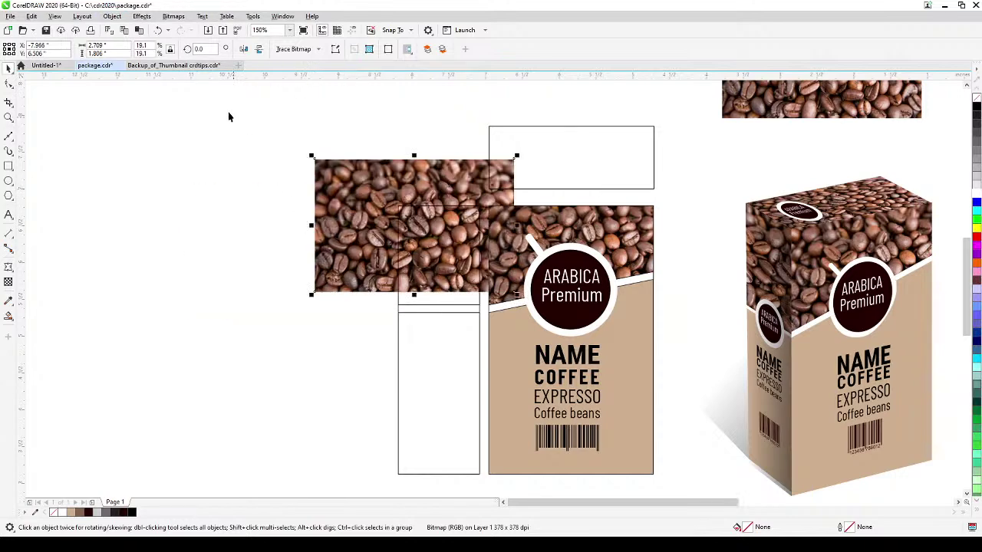
pyautogui.click(112, 16)
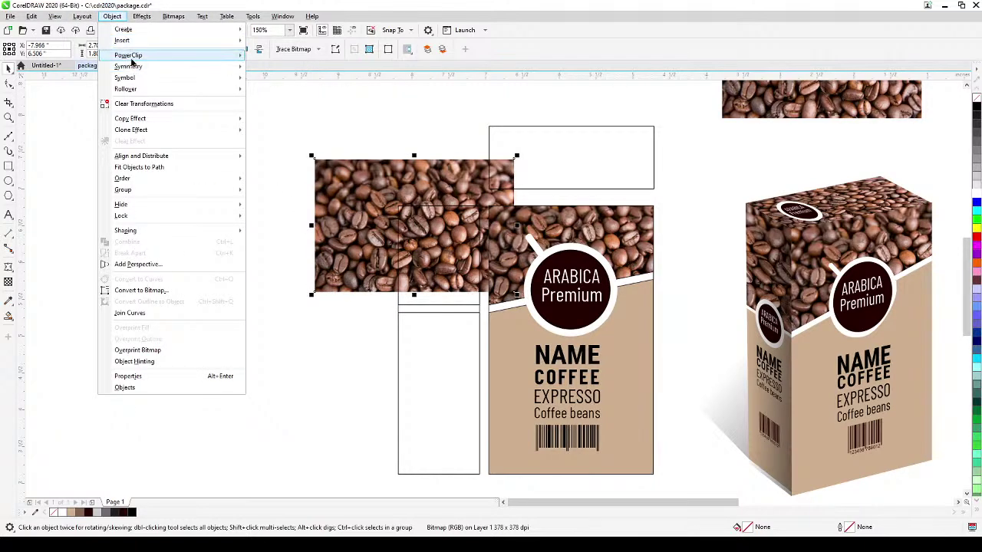
pyautogui.moveTo(135, 62)
pyautogui.click(276, 58)
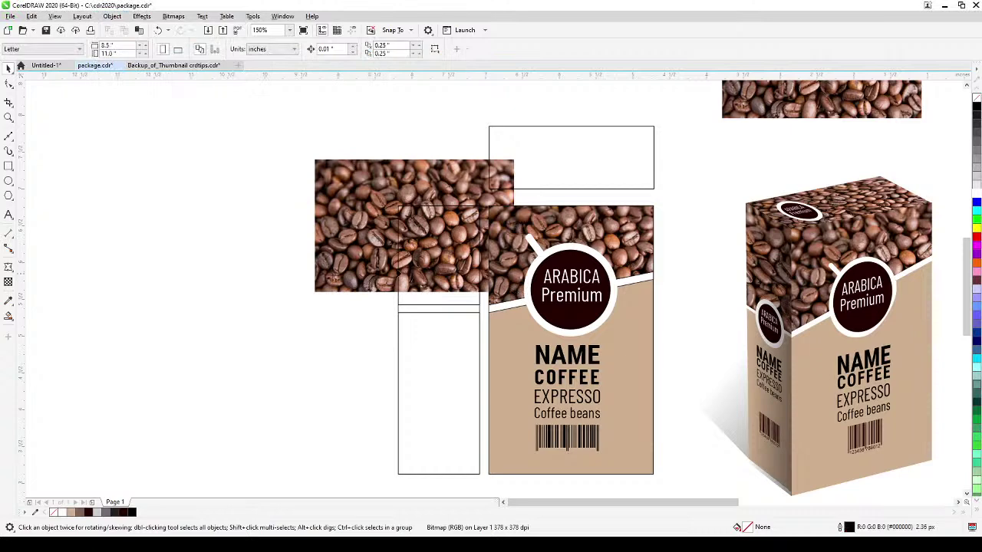
pyautogui.click(404, 301)
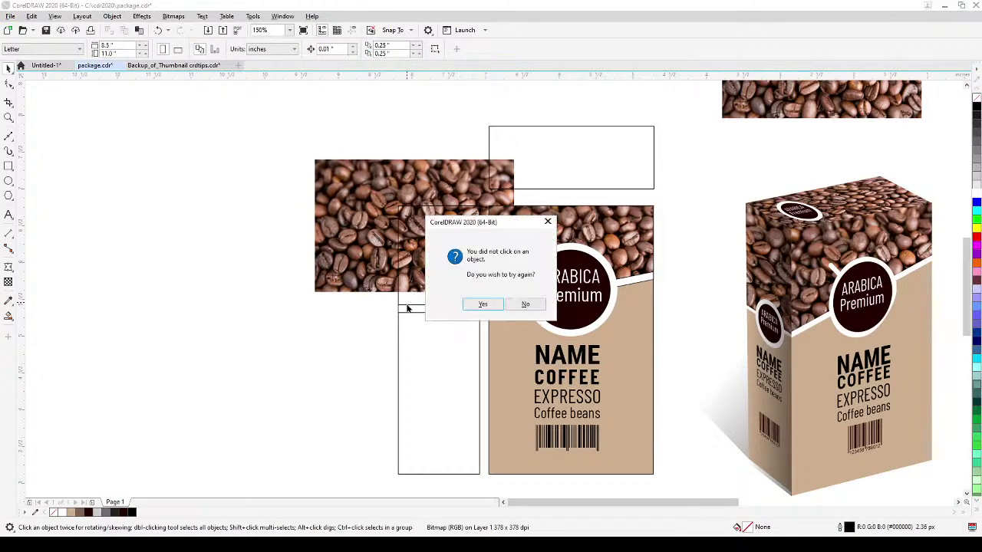
pyautogui.click(480, 306)
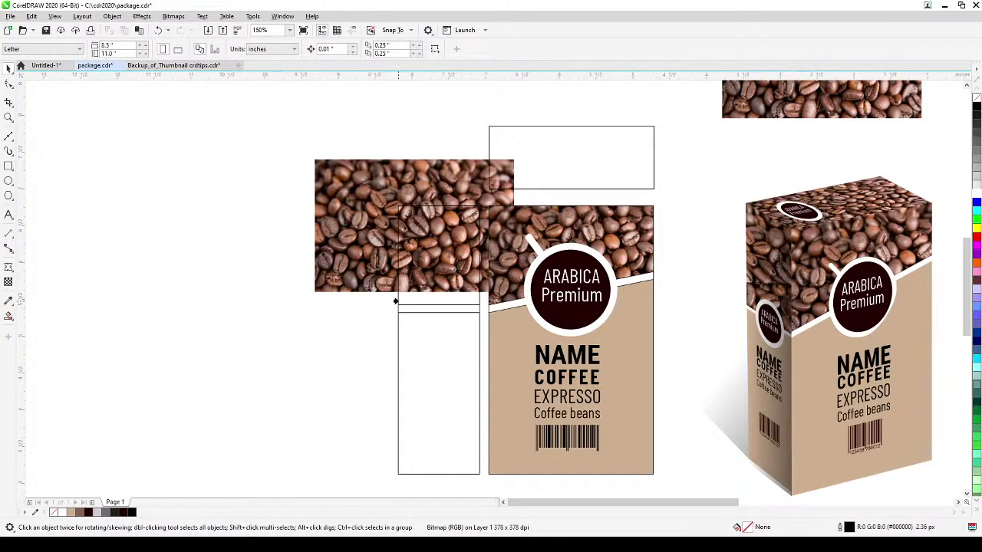
pyautogui.click(352, 306)
pyautogui.click(426, 273)
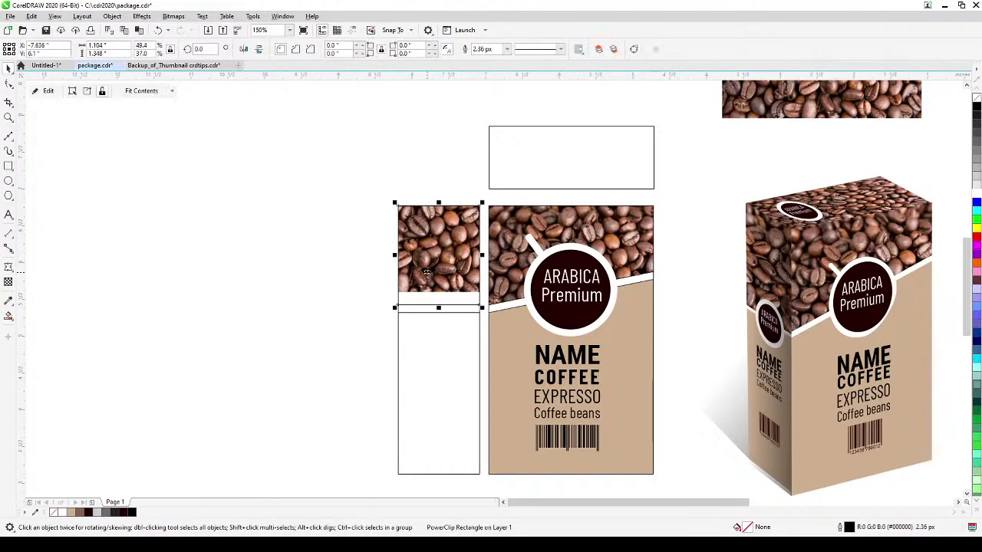
# Edit the side panel's PowerClip contents and reposition the bean photo so it covers the whole frame.
pyautogui.click(44, 92)
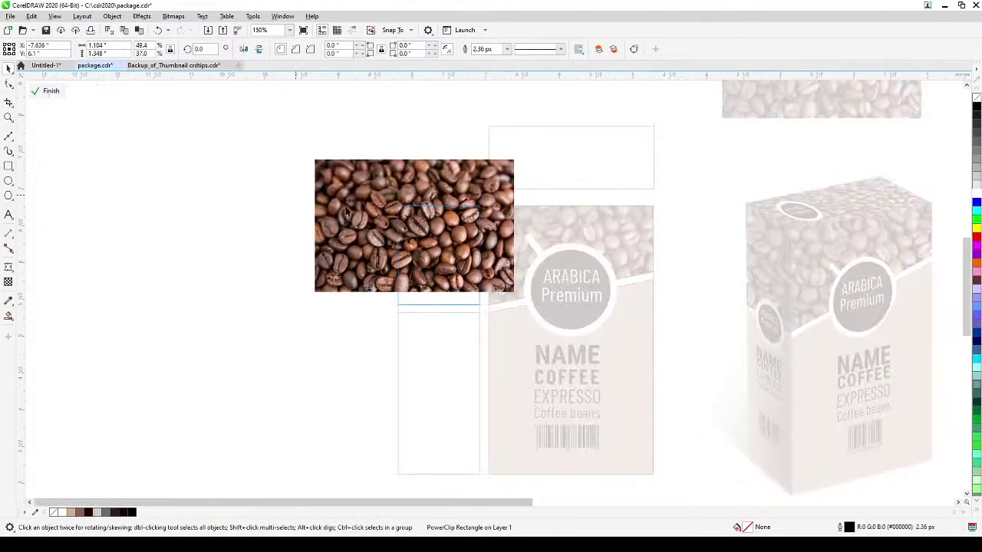
pyautogui.moveTo(405, 177); pyautogui.dragTo(411, 193)
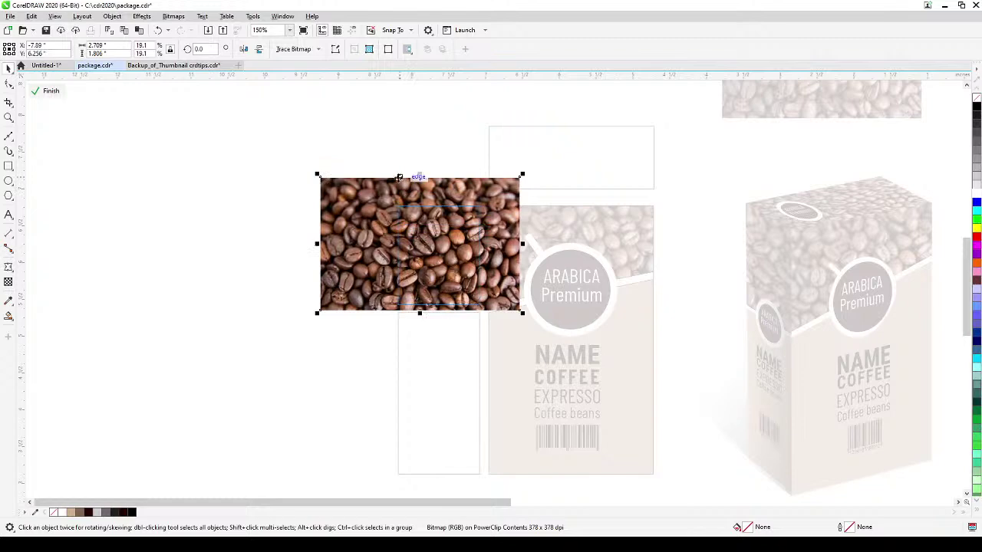
pyautogui.click(51, 92)
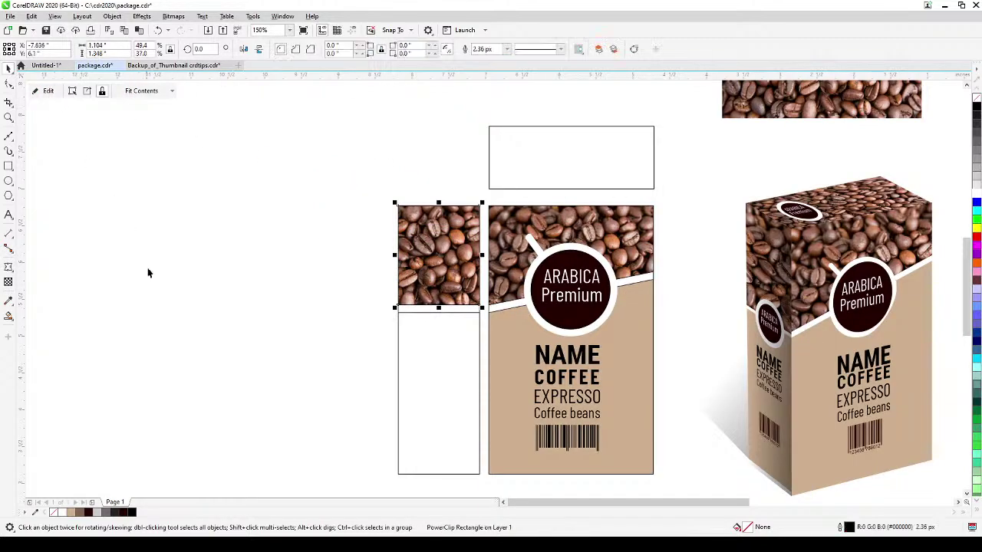
pyautogui.click(277, 304)
# Sample the front panel's tan color and fill the side panel's lower rectangle with it.
pyautogui.moveTo(413, 357); pyautogui.dragTo(372, 337)
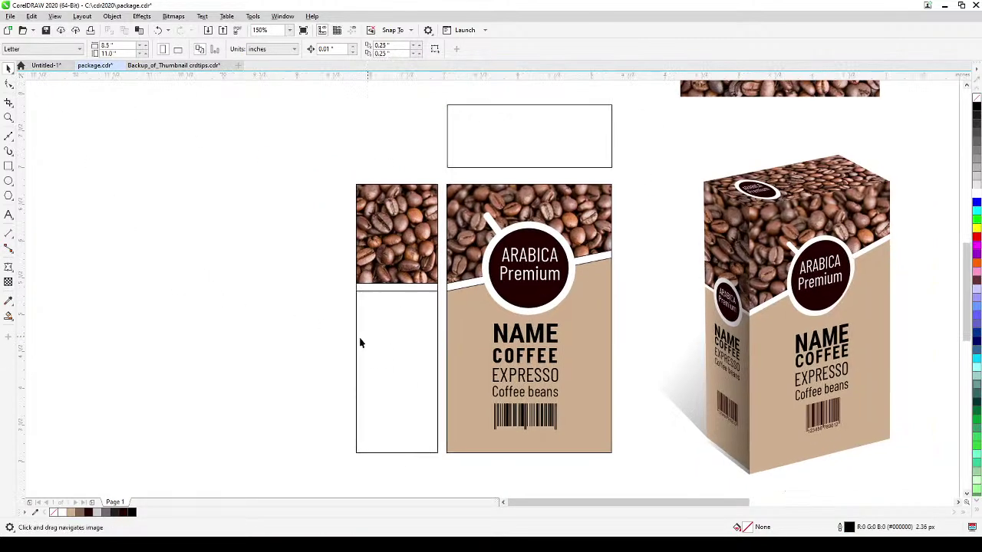
pyautogui.click(7, 302)
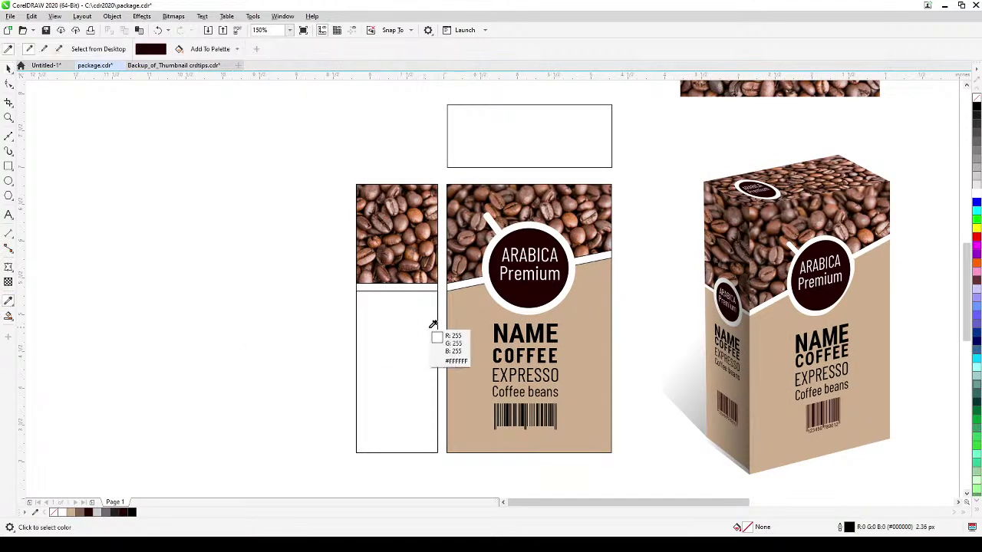
pyautogui.click(481, 319)
pyautogui.click(405, 330)
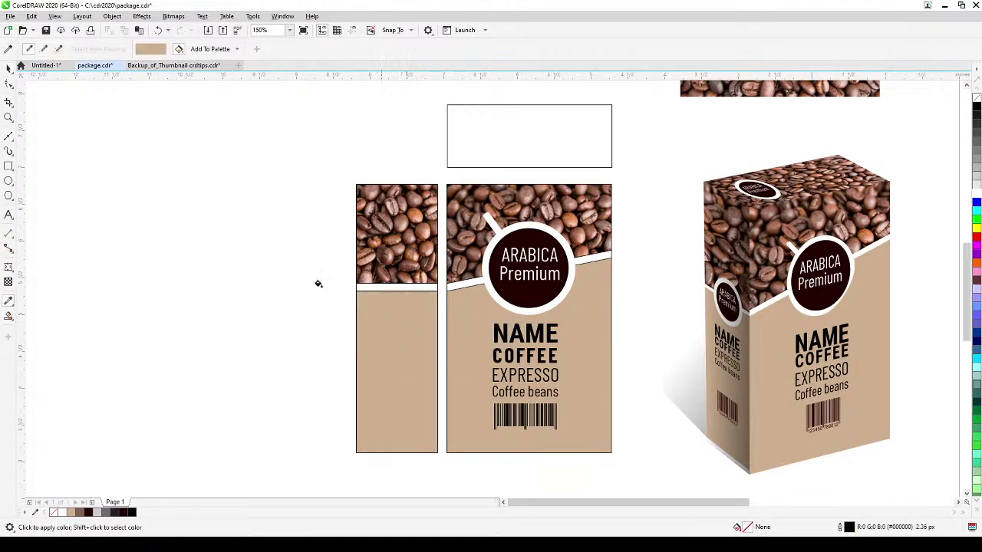
pyautogui.click(8, 70)
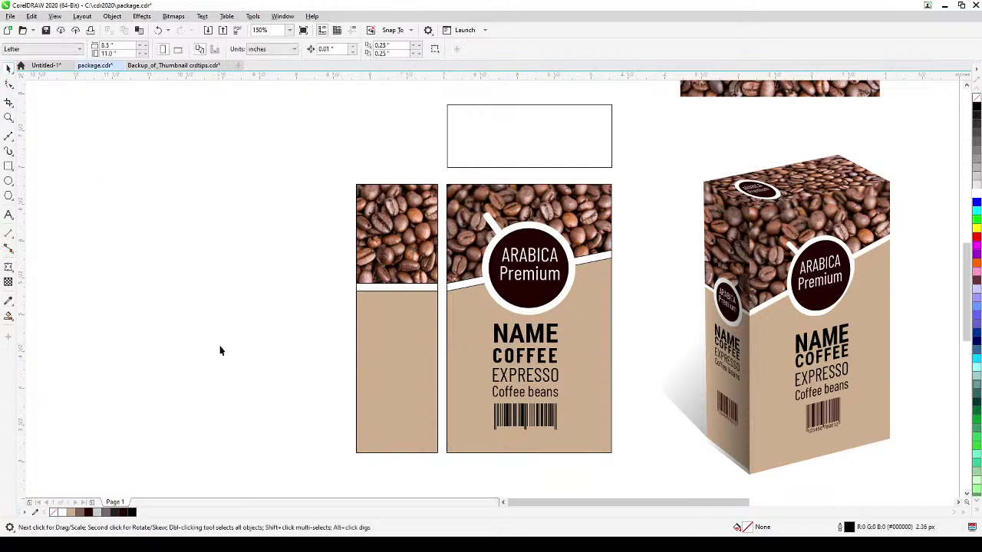
# Duplicate the front panel's product text and barcode, scale the copy to about 69%, and place it on the side panel's tan area.
pyautogui.moveTo(575, 333); pyautogui.dragTo(470, 445)
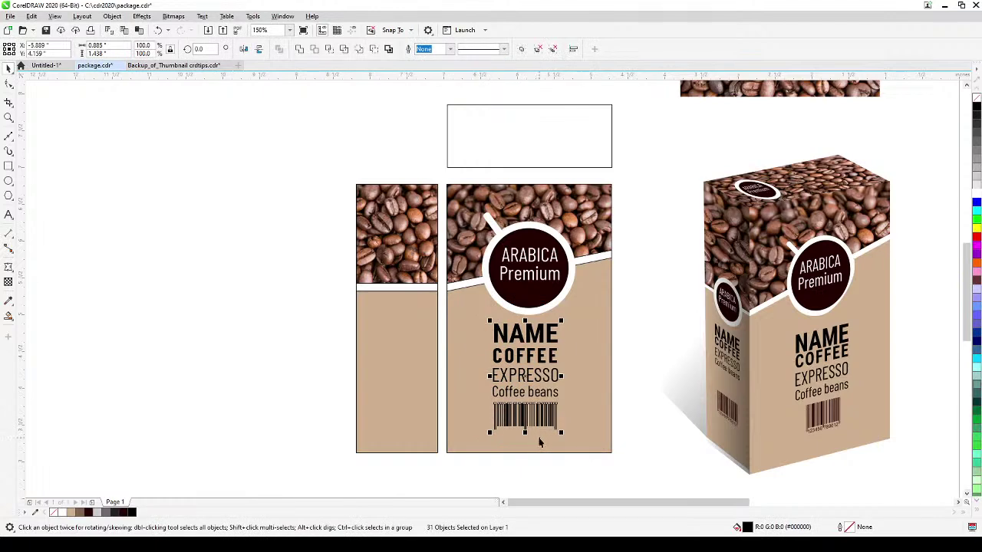
pyautogui.press('KP_Add')
pyautogui.moveTo(564, 414); pyautogui.dragTo(415, 416)
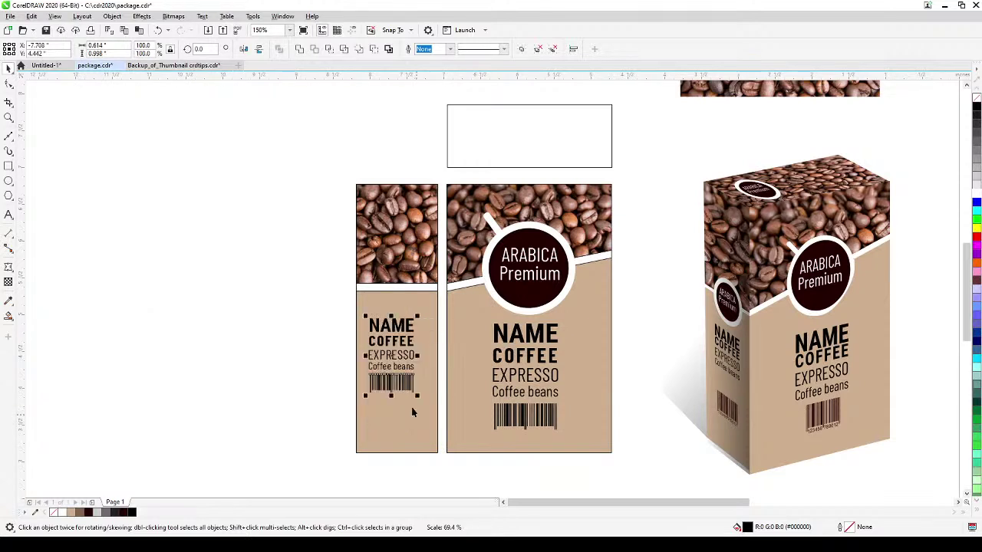
pyautogui.moveTo(367, 358); pyautogui.dragTo(370, 362)
pyautogui.moveTo(421, 322); pyautogui.dragTo(420, 326)
pyautogui.click(252, 373)
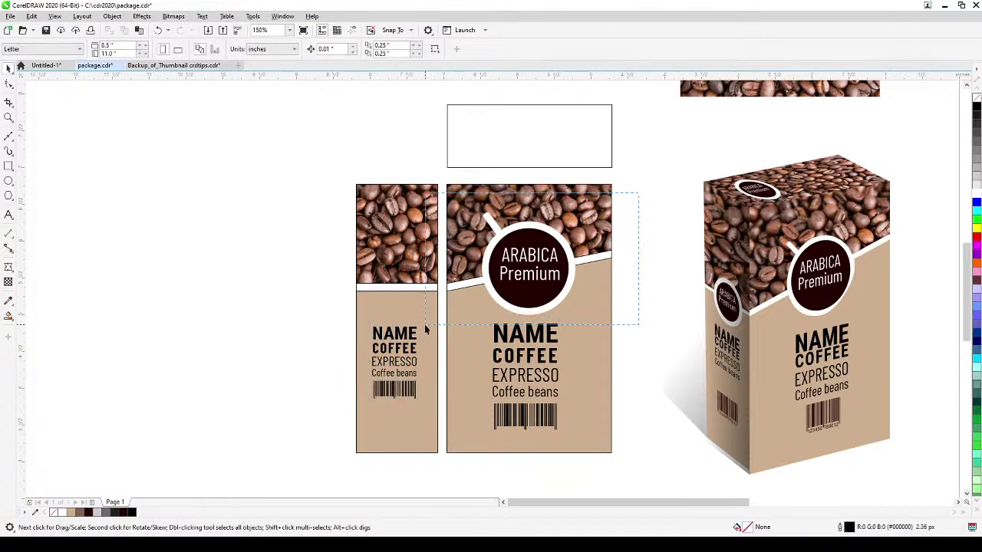
# Copy the ARABICA Premium badge from the front panel onto the side panel and delete the copied slanted white strip.
pyautogui.click(470, 310)
pyautogui.moveTo(550, 289); pyautogui.dragTo(384, 273)
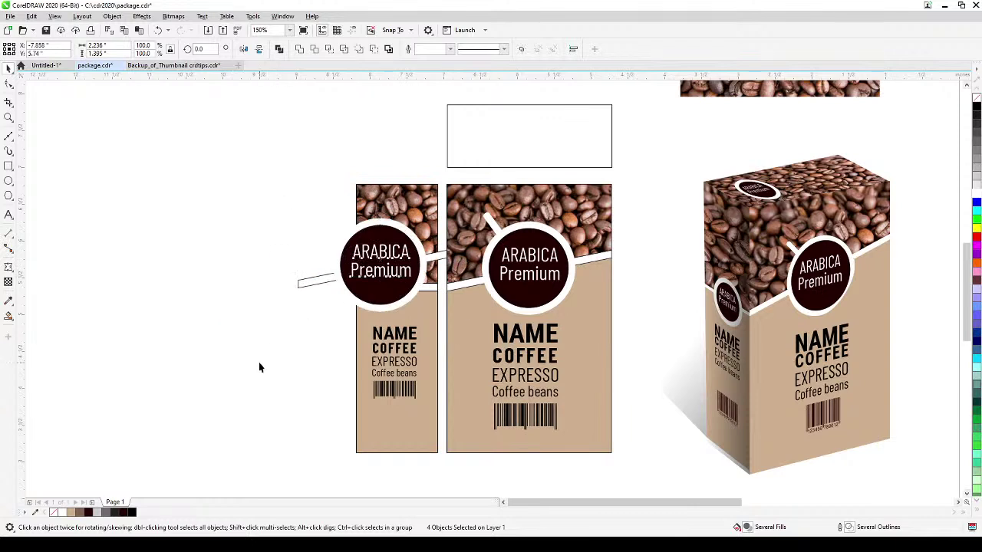
pyautogui.click(292, 308)
pyautogui.click(302, 287)
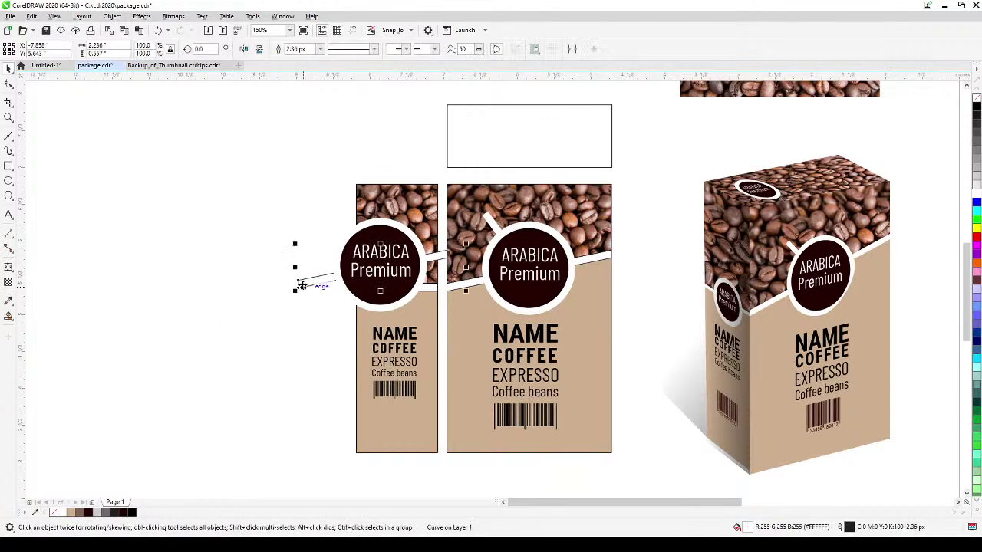
pyautogui.press('Delete')
# Scale the side panel's badge to about 0.75 by 0.82 inches and center it over the white band above NAME.
pyautogui.moveTo(431, 315); pyautogui.dragTo(435, 322)
pyautogui.moveTo(330, 205); pyautogui.dragTo(367, 249)
pyautogui.moveTo(394, 289); pyautogui.dragTo(400, 285)
pyautogui.click(317, 314)
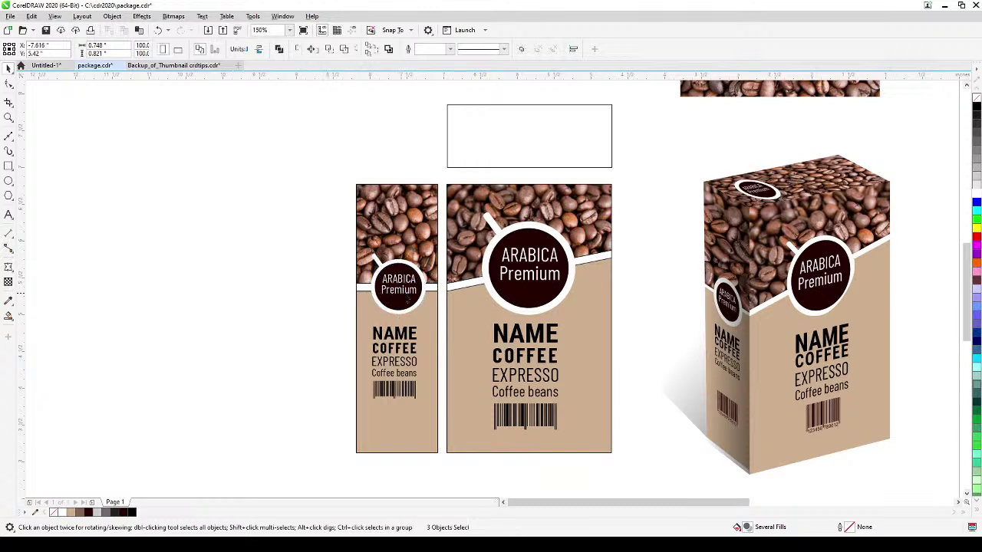
# Remove the outline from the side panel's tan rectangle and move its barcode lower, away from the Coffee beans text.
pyautogui.click(438, 301)
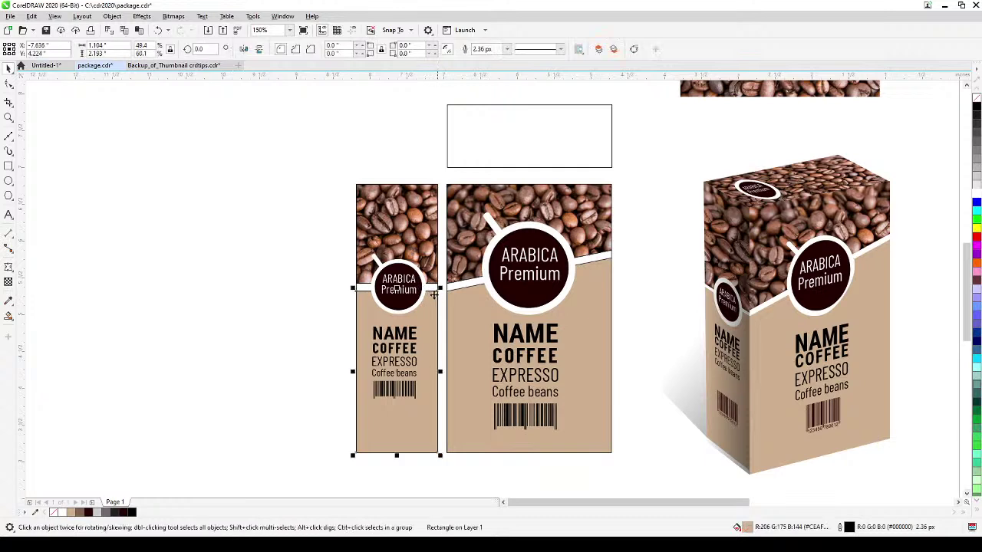
pyautogui.rightClick(977, 100)
pyautogui.click(329, 211)
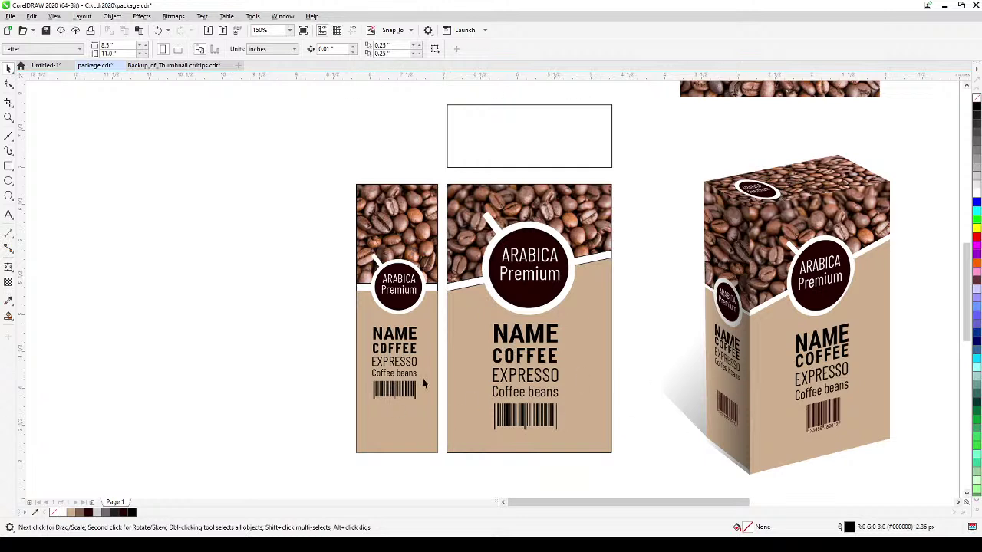
pyautogui.moveTo(434, 416); pyautogui.dragTo(411, 418)
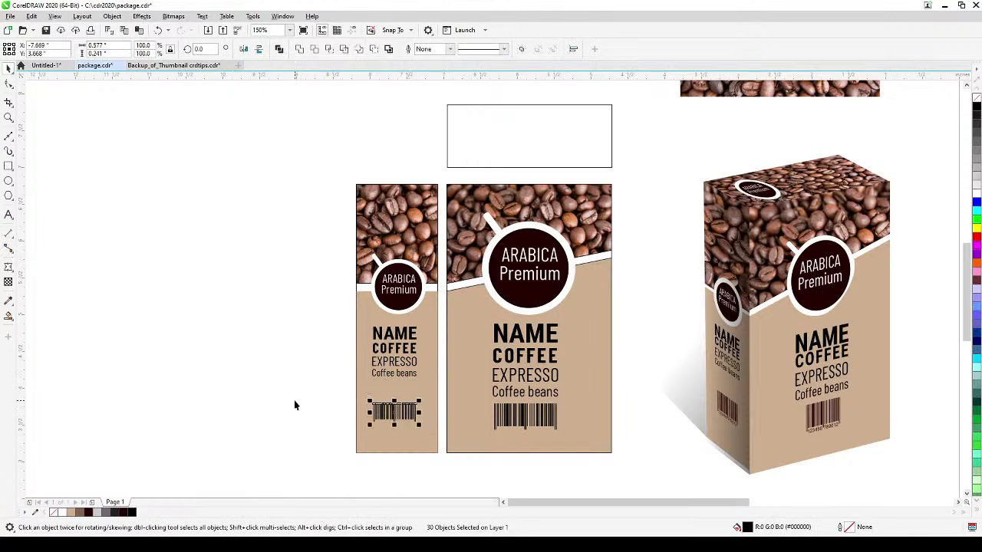
pyautogui.click(294, 404)
# Paste the coffee bean photo over the empty top panel rectangle and PowerClip it inside that rectangle.
pyautogui.moveTo(621, 138); pyautogui.dragTo(525, 173)
pyautogui.moveTo(579, 148); pyautogui.dragTo(565, 173)
pyautogui.hotkey('ctrl', 'v')
pyautogui.moveTo(394, 201)
pyautogui.mouseDown()
pyautogui.moveTo(362, 225)
pyautogui.moveTo(363, 213)
pyautogui.moveTo(364, 224)
pyautogui.mouseUp()
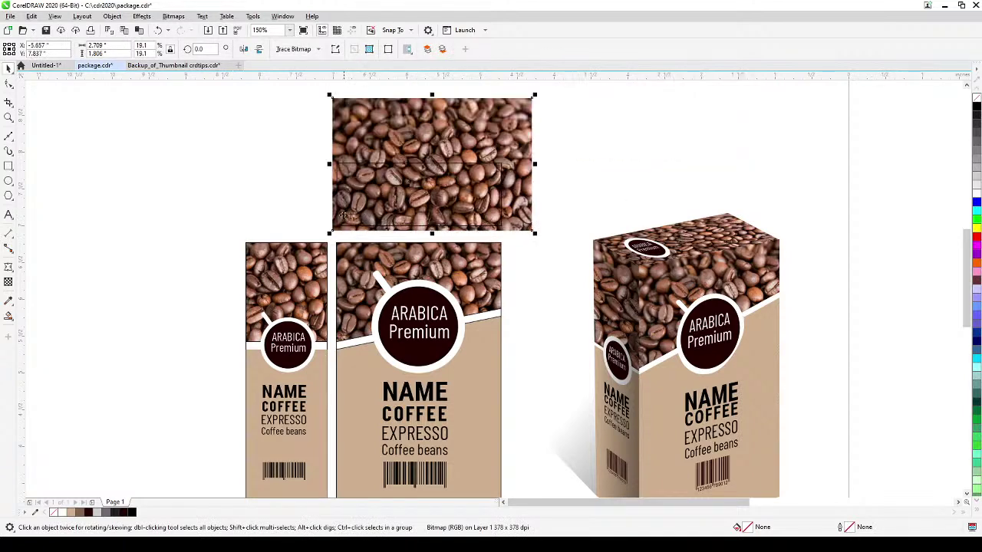
pyautogui.click(112, 16)
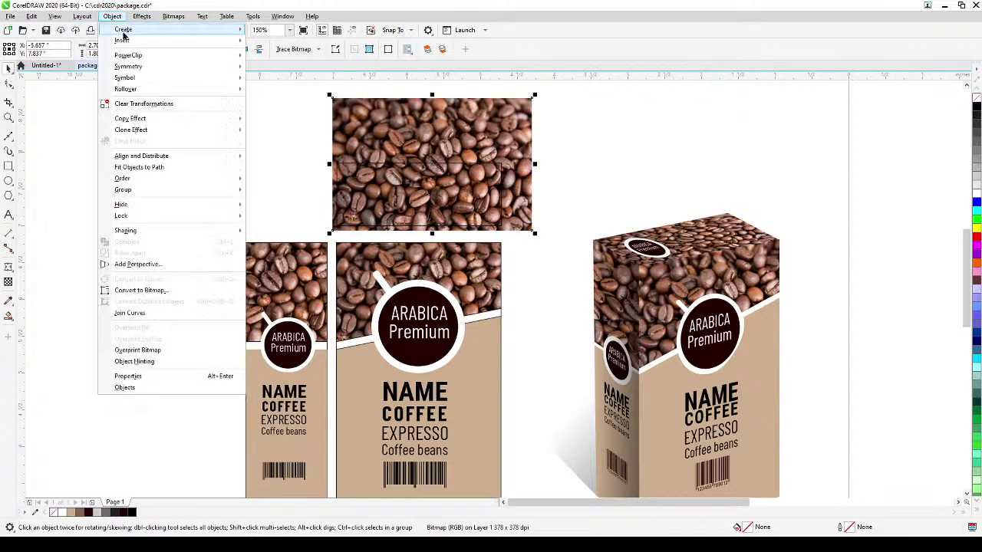
pyautogui.moveTo(206, 59)
pyautogui.click(278, 57)
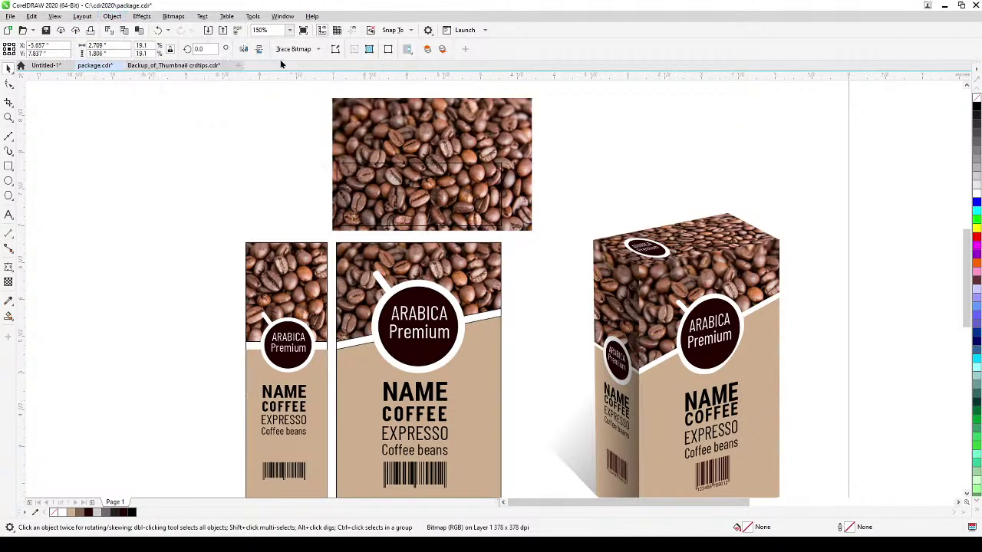
pyautogui.click(347, 163)
pyautogui.click(271, 210)
# Duplicate the side panel's ARABICA Premium badge, scale the copy to about 87%, and place it near the left end of the top panel.
pyautogui.moveTo(194, 295); pyautogui.dragTo(324, 390)
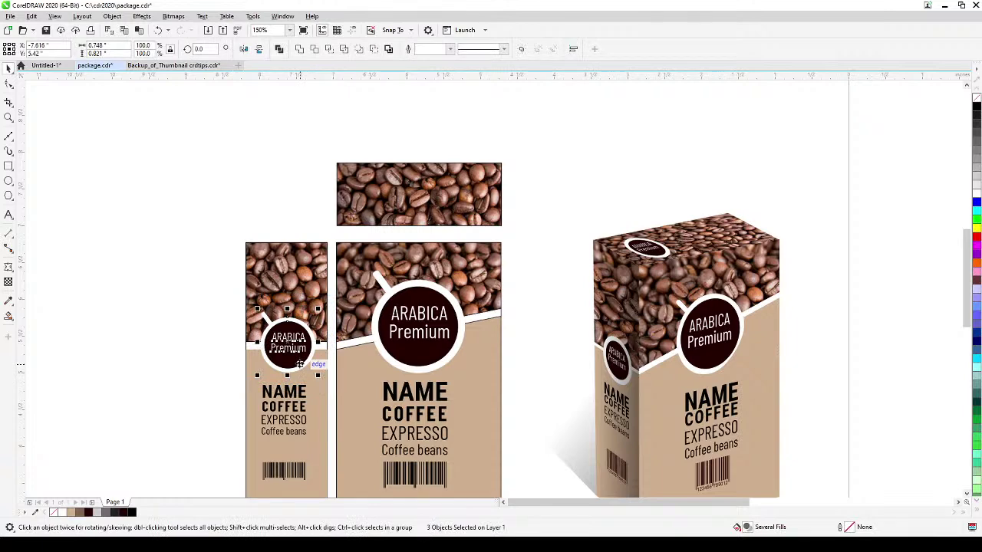
pyautogui.press('KP_Add')
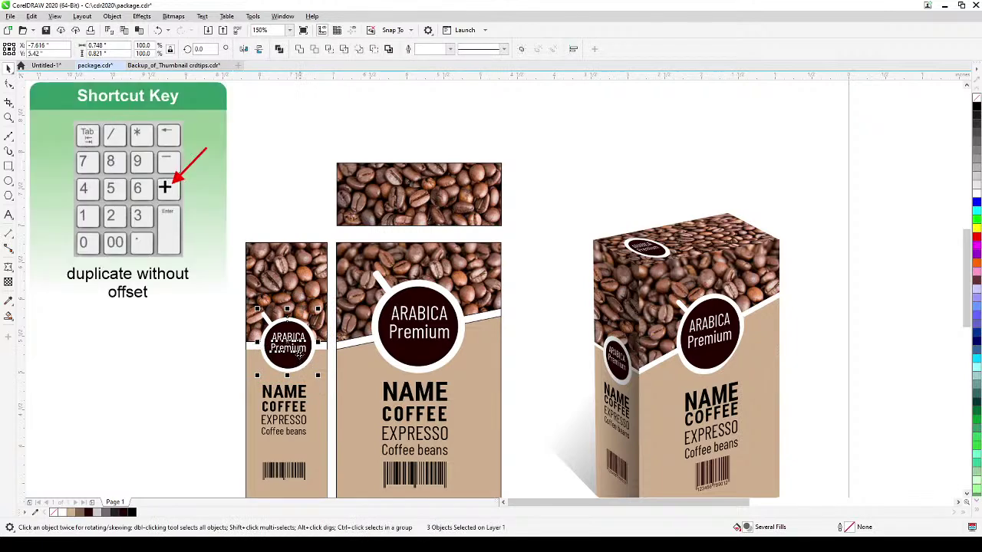
pyautogui.moveTo(298, 354); pyautogui.dragTo(378, 222)
pyautogui.moveTo(382, 209); pyautogui.dragTo(382, 209)
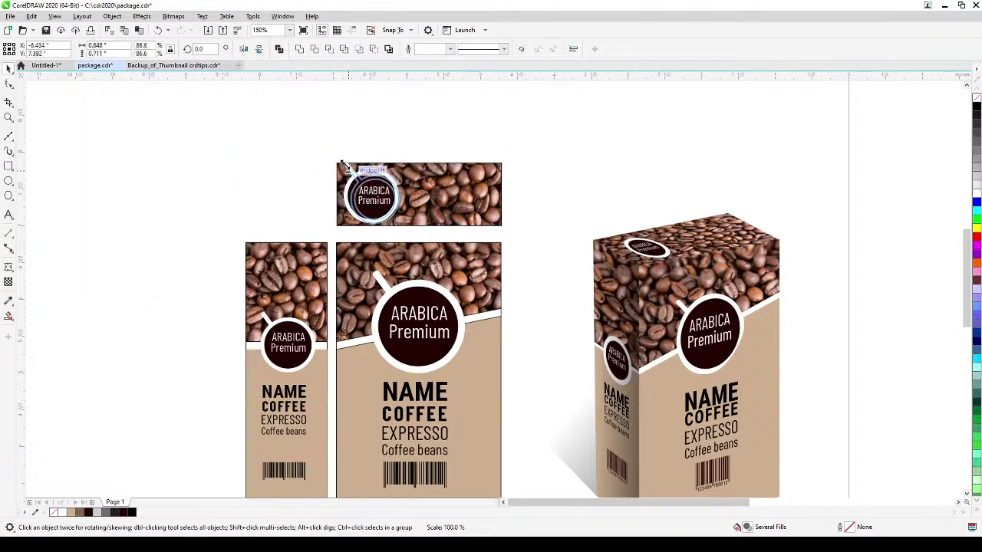
pyautogui.moveTo(374, 201); pyautogui.dragTo(379, 198)
pyautogui.click(253, 212)
# Group the objects of the top, side and front panels into one separate group per panel.
pyautogui.moveTo(264, 224); pyautogui.dragTo(278, 208)
pyautogui.moveTo(312, 121); pyautogui.dragTo(554, 219)
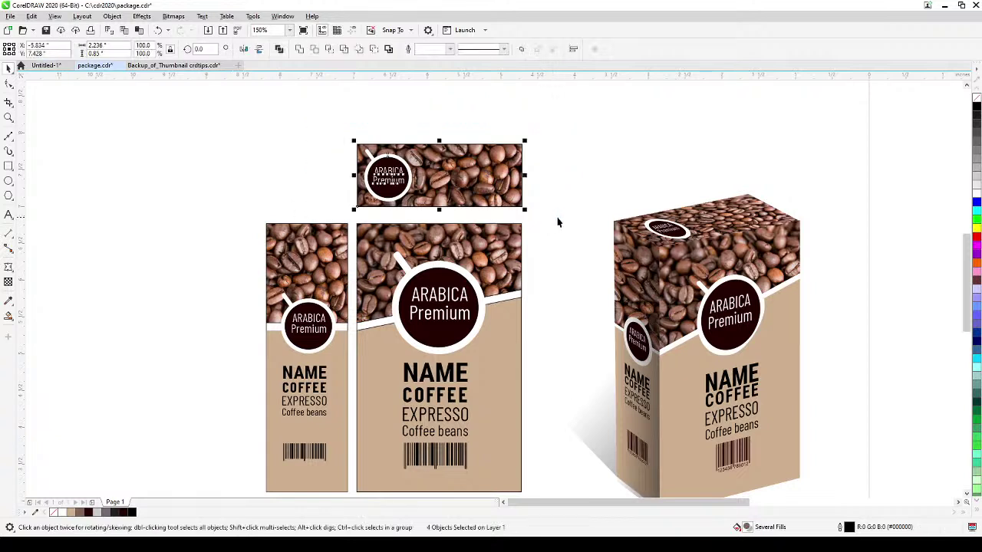
pyautogui.hotkey('ctrl', 'g')
pyautogui.moveTo(251, 197); pyautogui.dragTo(350, 468)
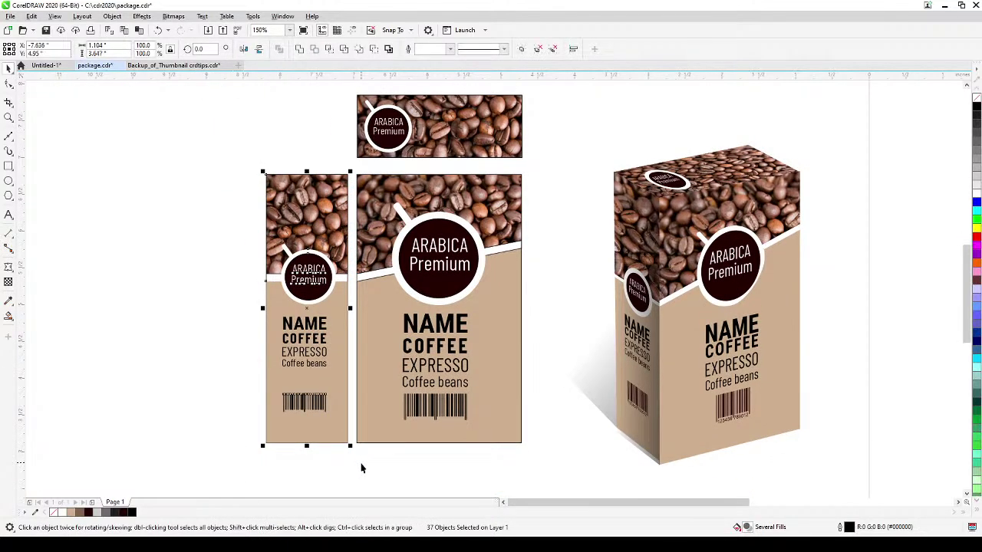
pyautogui.hotkey('ctrl', 'g')
pyautogui.moveTo(550, 165); pyautogui.dragTo(348, 461)
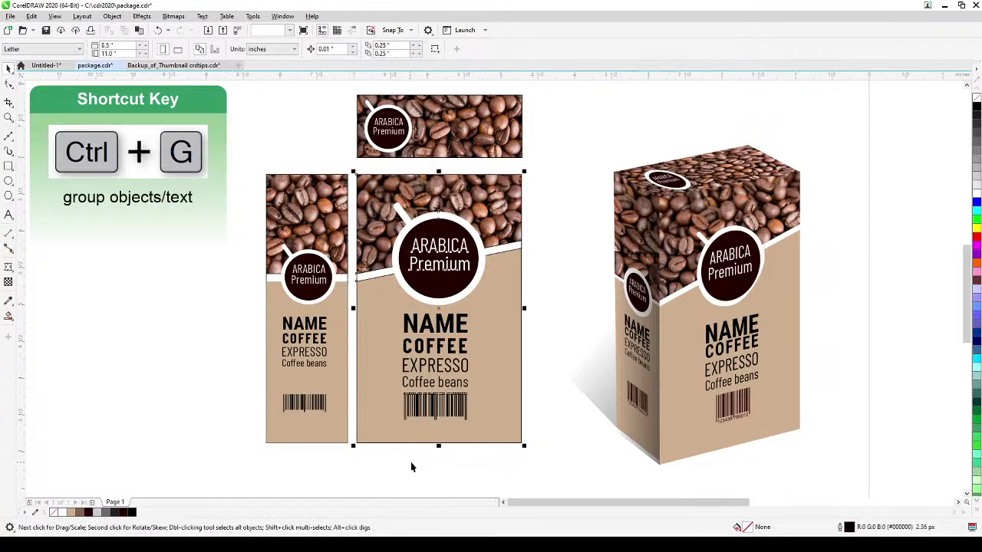
pyautogui.hotkey('ctrl', 'g')
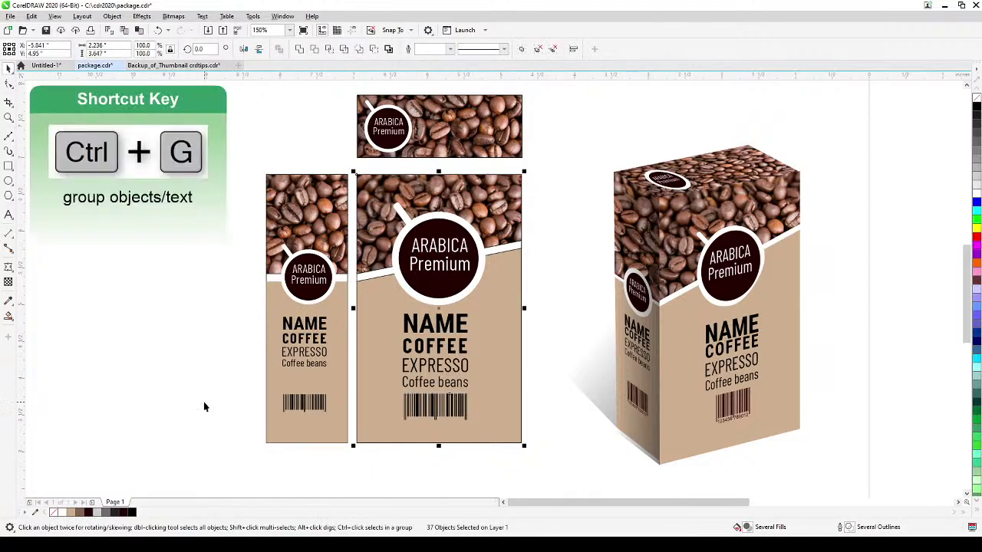
pyautogui.click(197, 394)
# Place the blank white box mockup image on the page and scale it to about 6.64 by 6.64 inches.
pyautogui.scroll(-2, 200, 398)
pyautogui.moveTo(199, 398); pyautogui.dragTo(224, 358)
pyautogui.moveTo(835, 221); pyautogui.dragTo(624, 321)
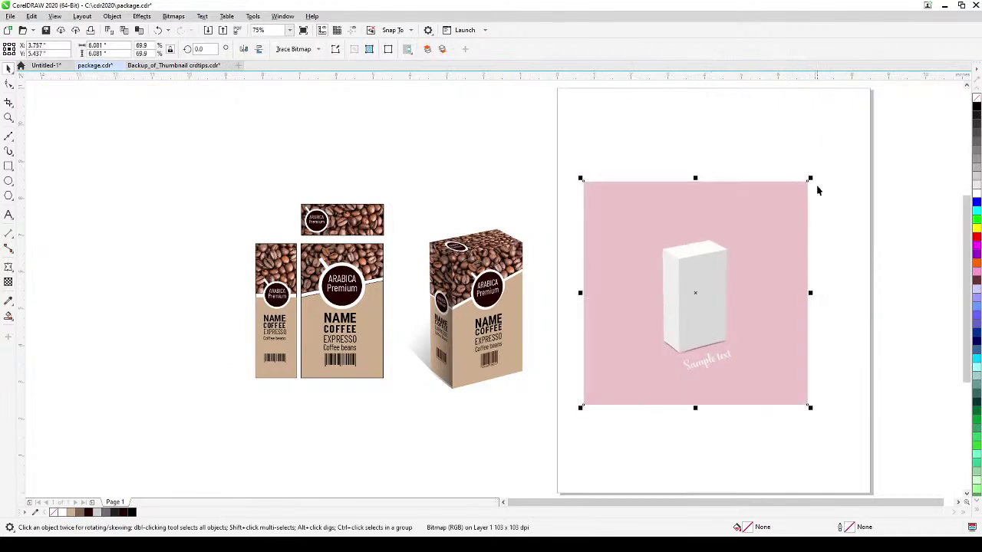
pyautogui.moveTo(810, 177); pyautogui.dragTo(820, 168)
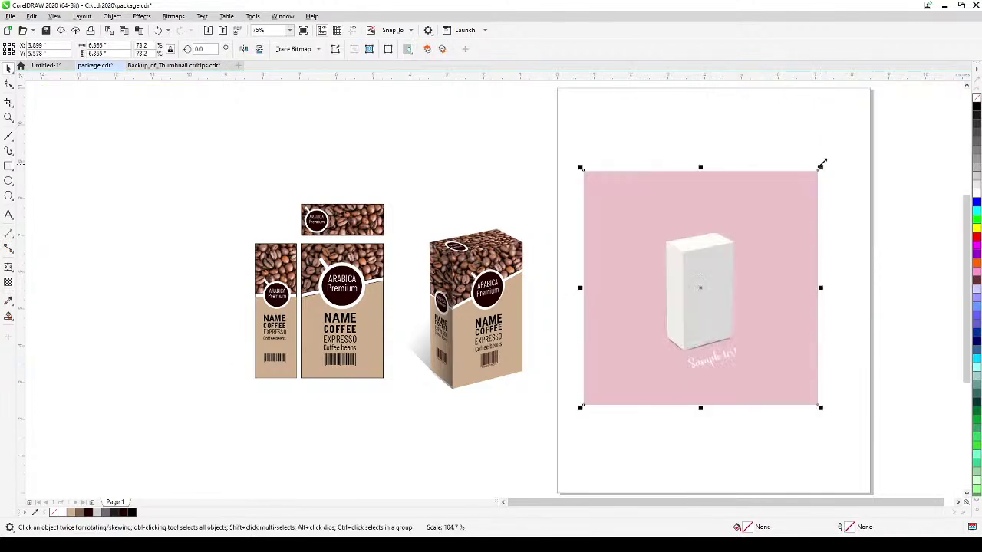
pyautogui.moveTo(741, 296); pyautogui.dragTo(732, 306)
pyautogui.moveTo(811, 177); pyautogui.dragTo(822, 163)
pyautogui.scroll(2, 732, 265)
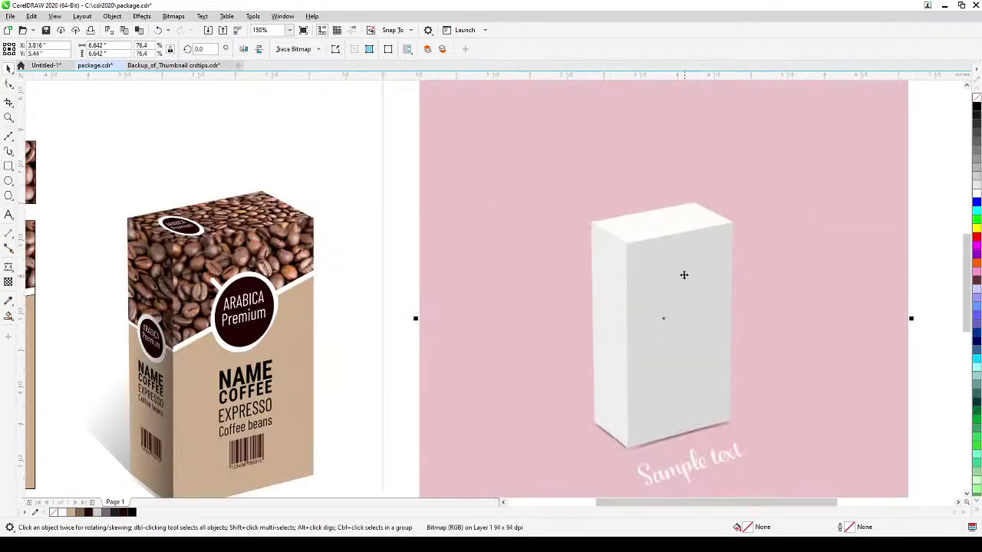
pyautogui.moveTo(683, 274); pyautogui.dragTo(661, 277)
pyautogui.click(77, 95)
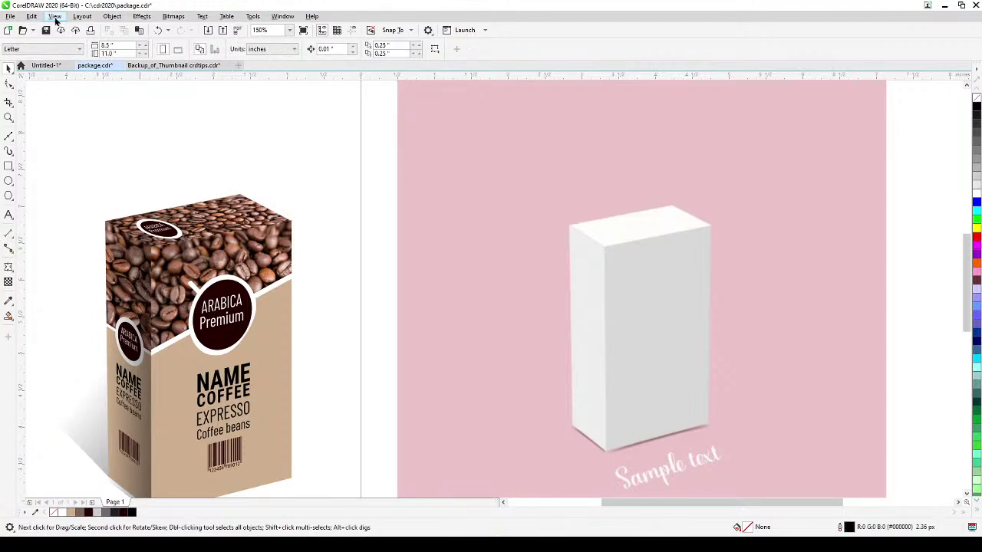
# Check whether snapping to objects is enabled.
pyautogui.click(54, 17)
pyautogui.moveTo(73, 265)
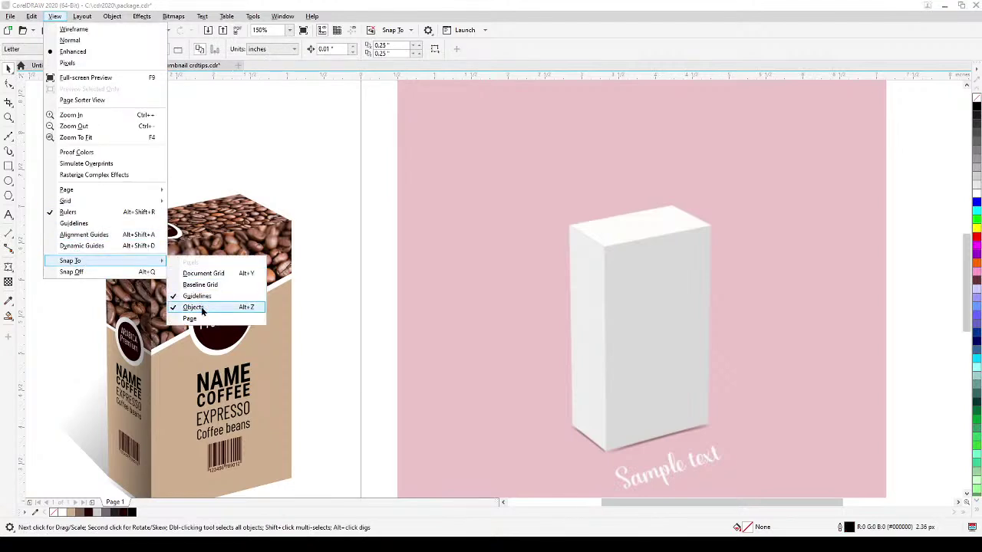
pyautogui.click(300, 192)
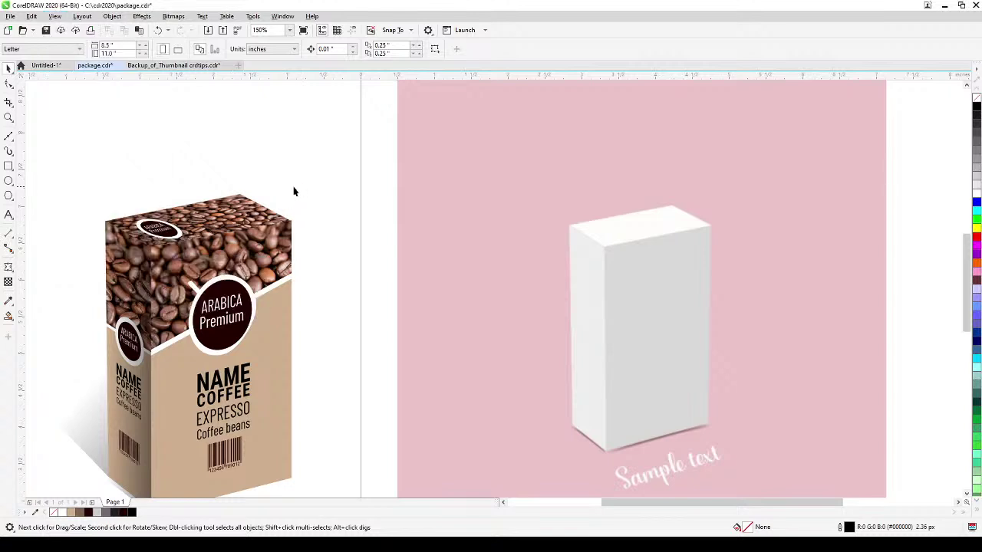
# Trace the top face of the blank box as a closed four-corner outline with the Bézier tool.
pyautogui.click(8, 136)
pyautogui.scroll(2, 545, 238)
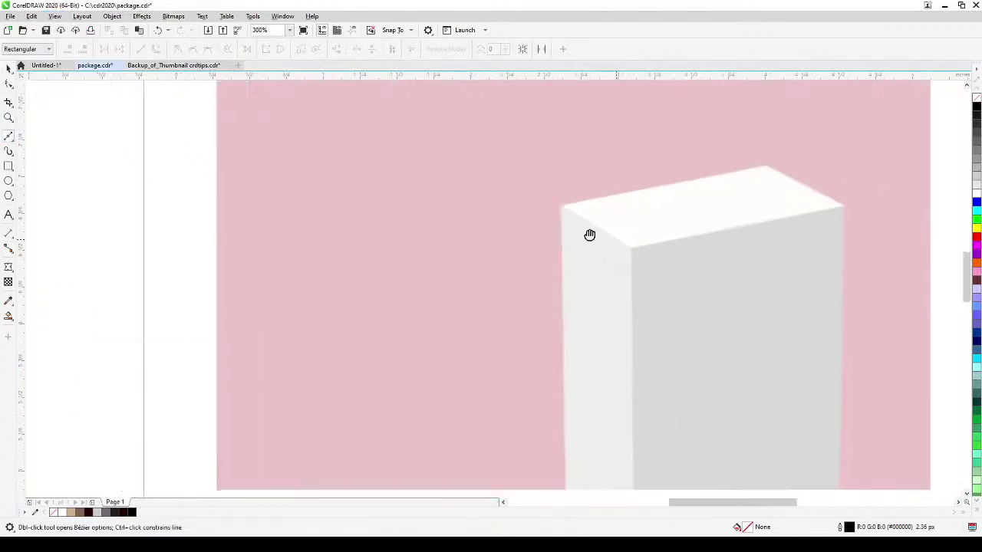
pyautogui.moveTo(622, 241); pyautogui.dragTo(388, 193)
pyautogui.click(350, 164)
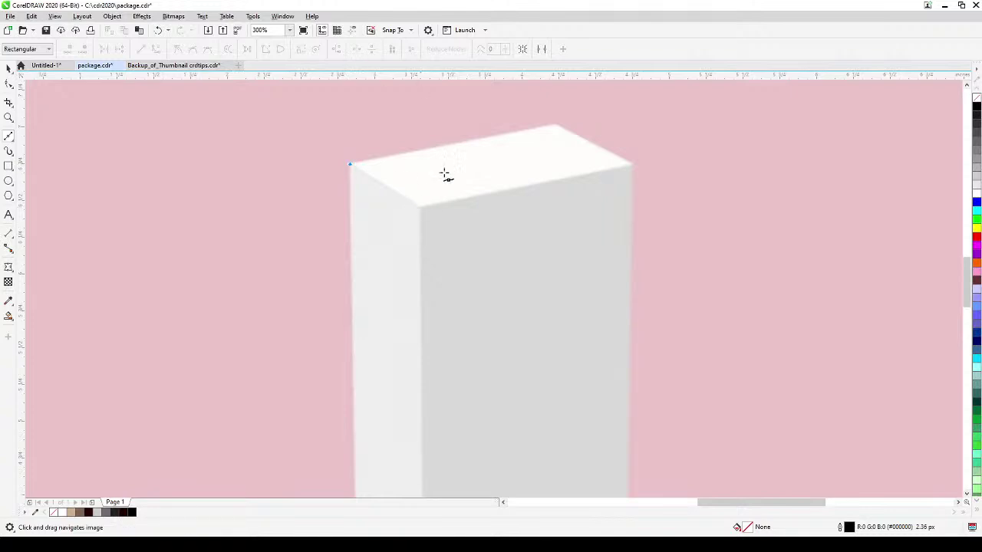
pyautogui.click(554, 122)
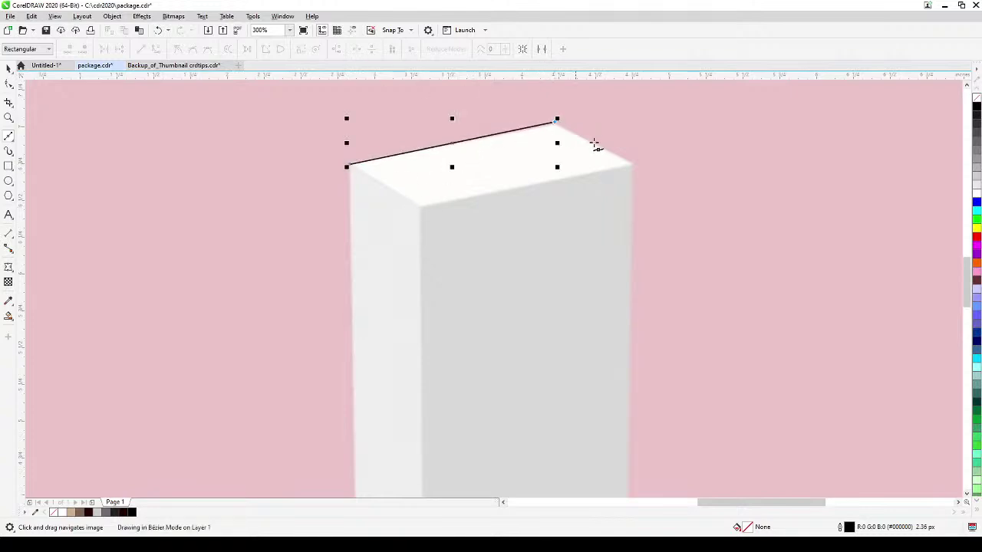
pyautogui.click(633, 162)
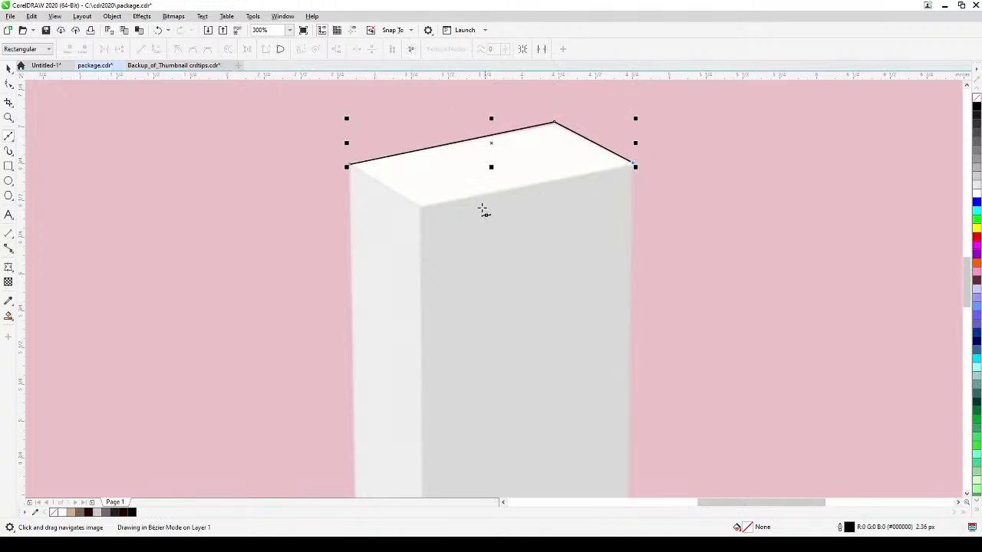
pyautogui.click(421, 207)
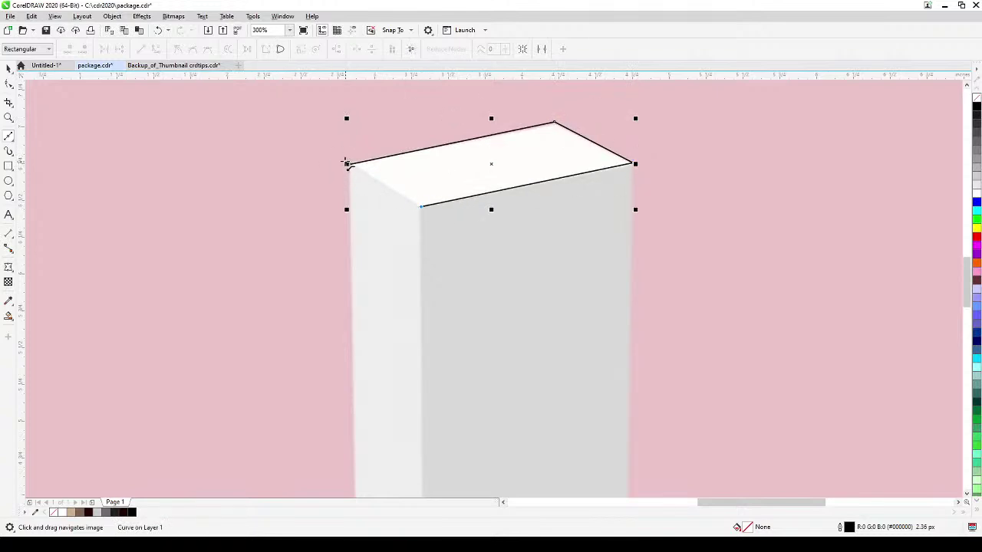
pyautogui.click(347, 164)
# Trace the narrow left side face of the box as a closed outline, snapping to the top face's corners.
pyautogui.scroll(-3, 396, 230)
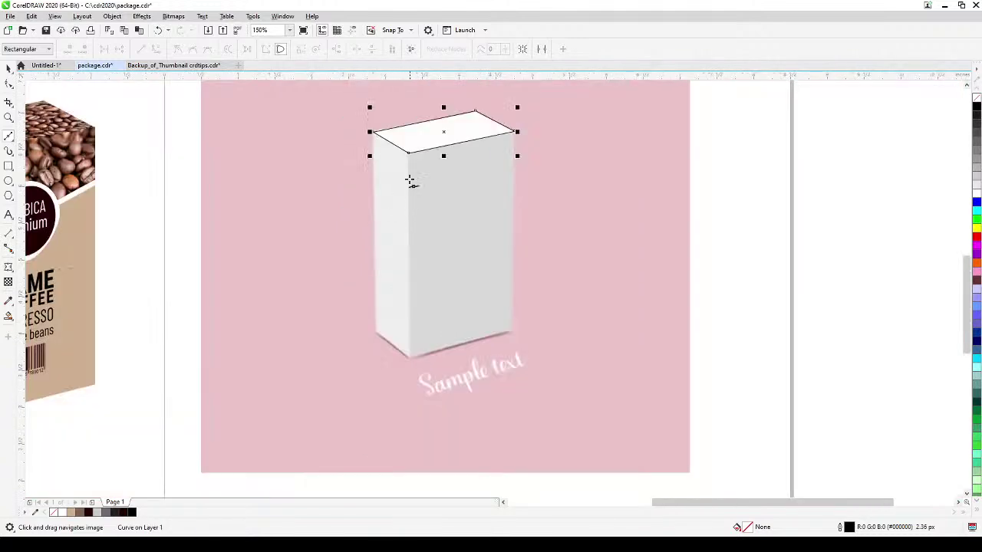
pyautogui.click(408, 153)
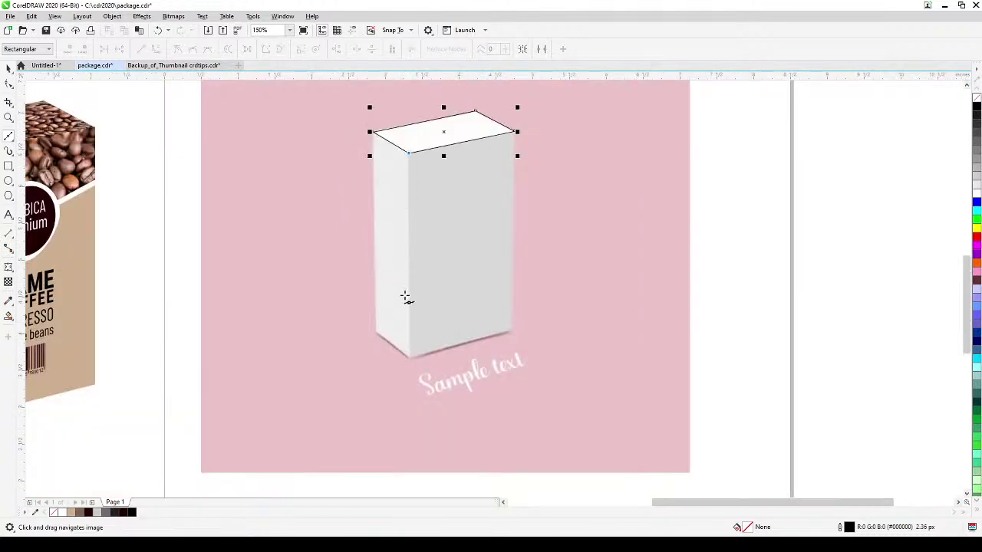
pyautogui.click(410, 357)
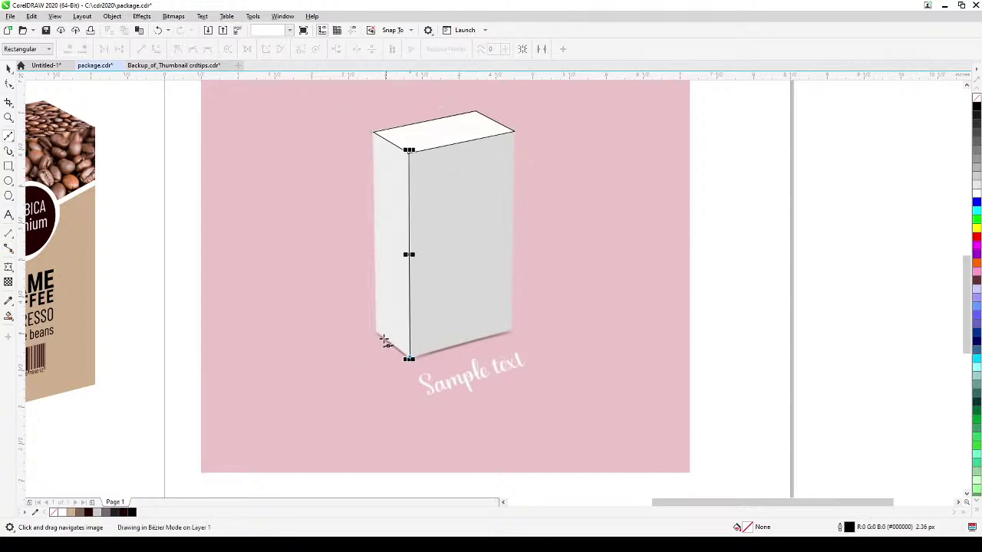
pyautogui.click(374, 333)
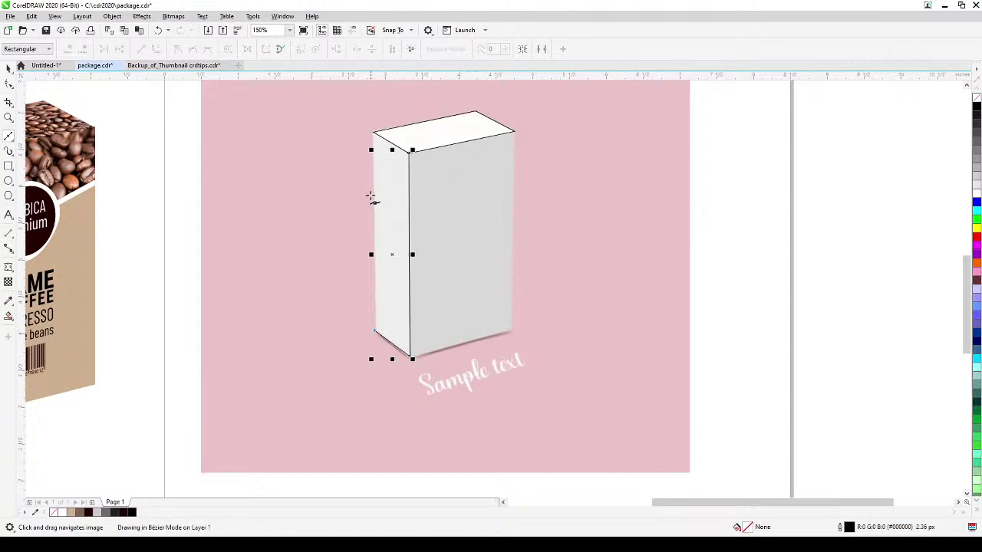
pyautogui.click(373, 131)
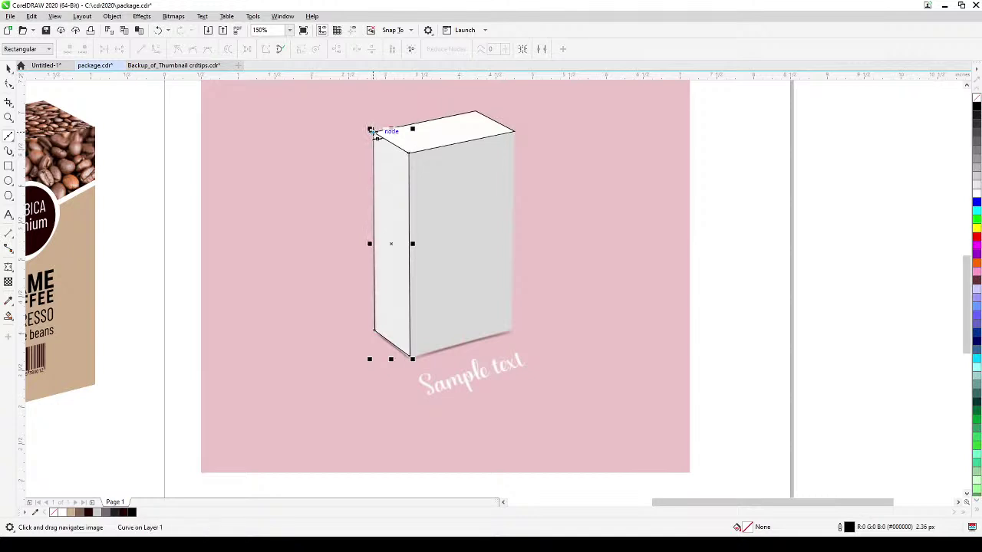
pyautogui.click(408, 153)
# Trace the wide front face of the box as a closed outline sharing corners with the top and side outlines.
pyautogui.click(514, 131)
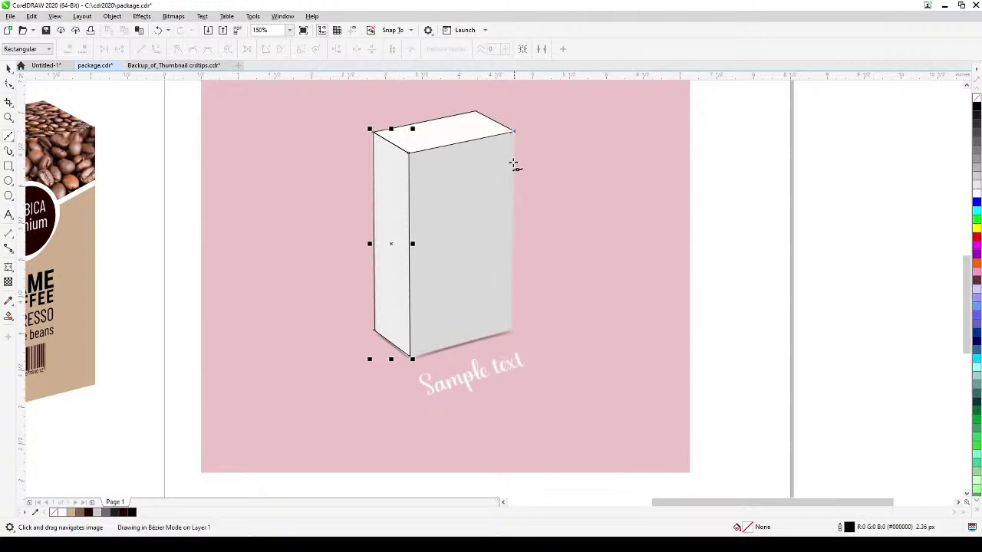
pyautogui.click(511, 330)
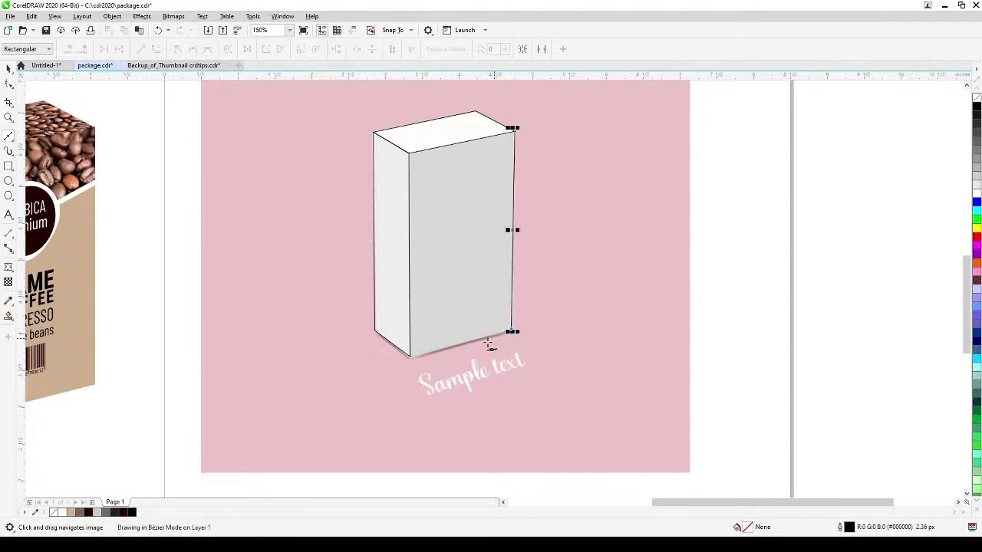
pyautogui.click(410, 355)
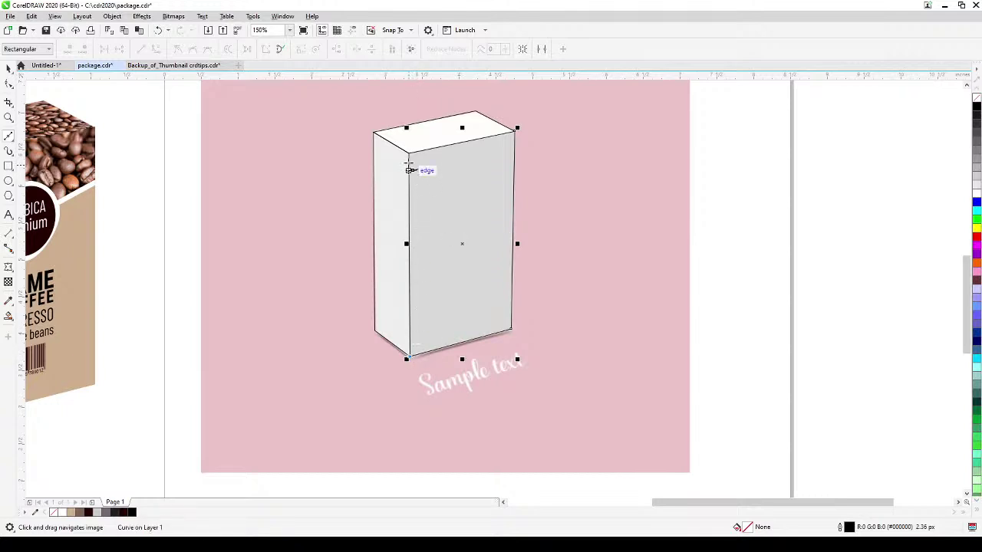
pyautogui.click(407, 153)
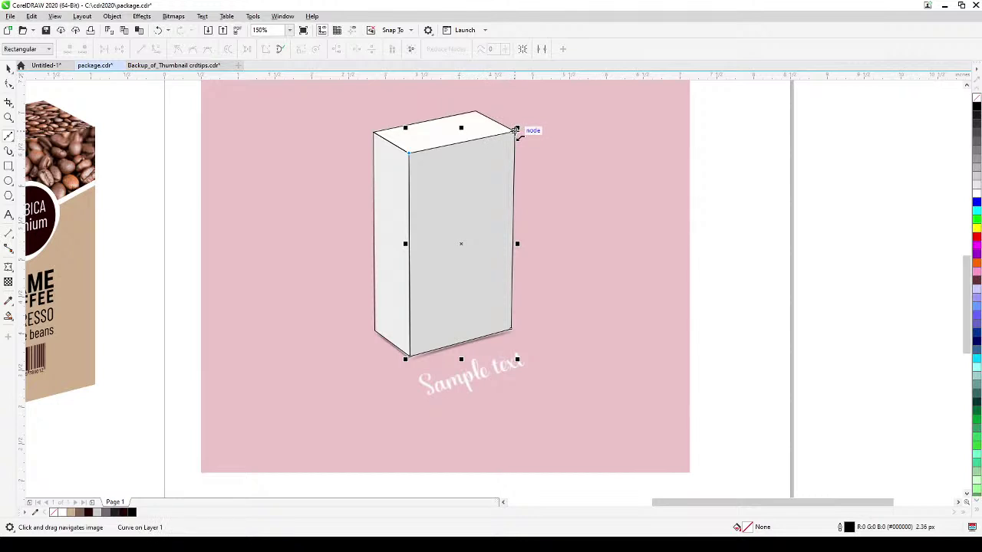
pyautogui.click(515, 130)
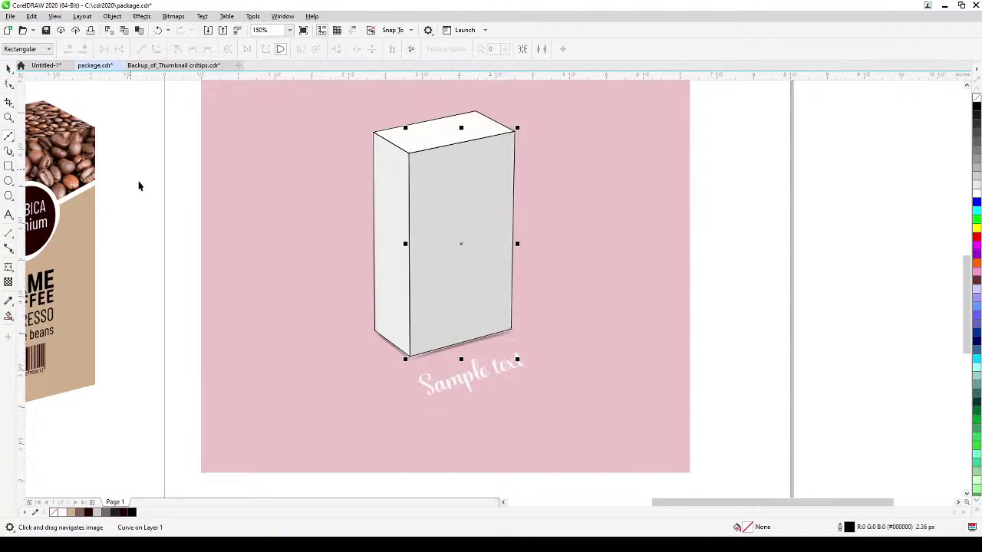
pyautogui.press('space')
# Move the pink box mockup image away from the traced outlines and delete it.
pyautogui.scroll(-1, 175, 230)
pyautogui.moveTo(197, 237); pyautogui.dragTo(298, 248)
pyautogui.moveTo(515, 252); pyautogui.dragTo(694, 261)
pyautogui.moveTo(379, 372); pyautogui.dragTo(474, 382)
pyautogui.moveTo(631, 310); pyautogui.dragTo(774, 331)
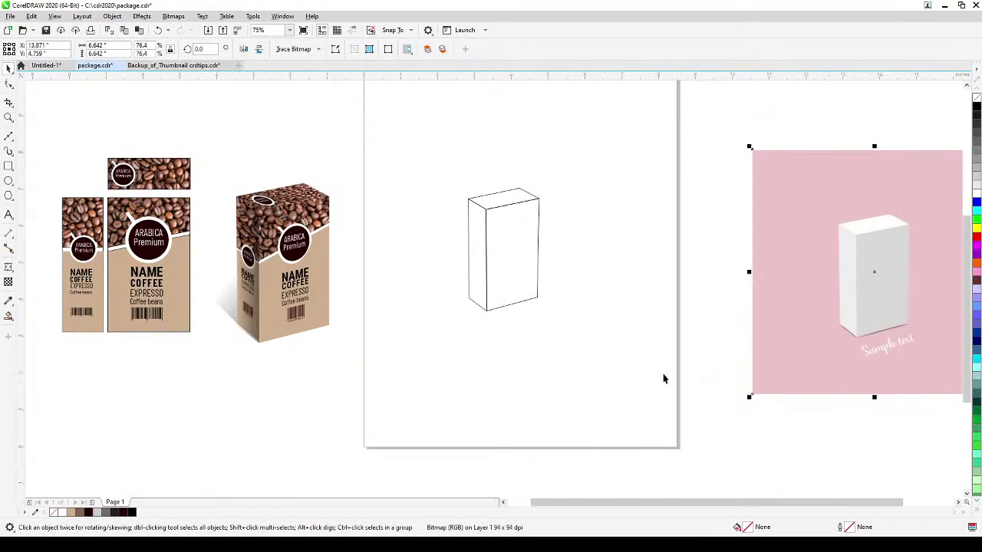
pyautogui.press('Delete')
# Enlarge the three box face outlines together to about 2.53 by 4.4 inches and center them on the page.
pyautogui.scroll(1, 372, 347)
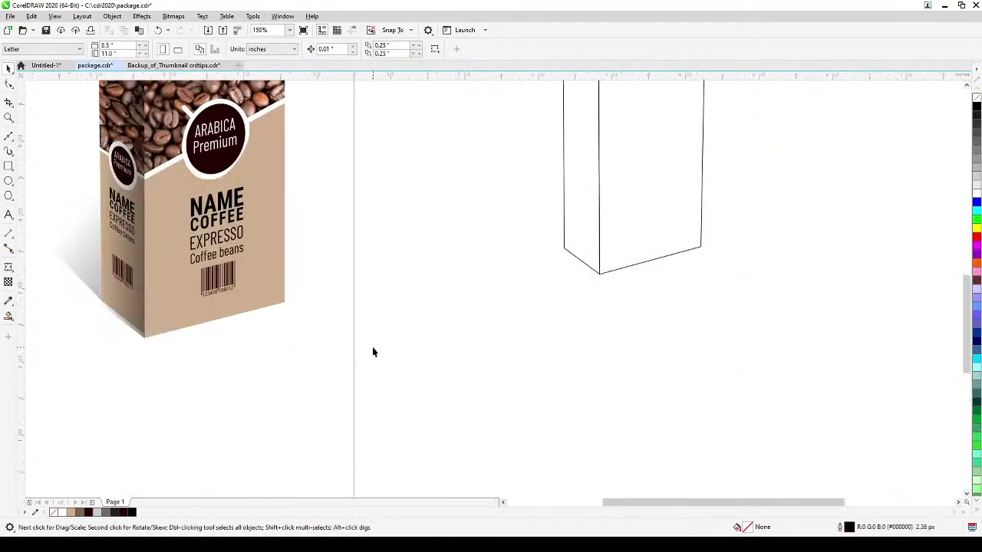
pyautogui.moveTo(372, 347); pyautogui.dragTo(393, 417)
pyautogui.scroll(-1, 491, 225)
pyautogui.moveTo(476, 120); pyautogui.dragTo(686, 380)
pyautogui.moveTo(594, 299); pyautogui.dragTo(628, 333)
pyautogui.moveTo(575, 280); pyautogui.dragTo(337, 293)
pyautogui.moveTo(486, 152); pyautogui.dragTo(619, 340)
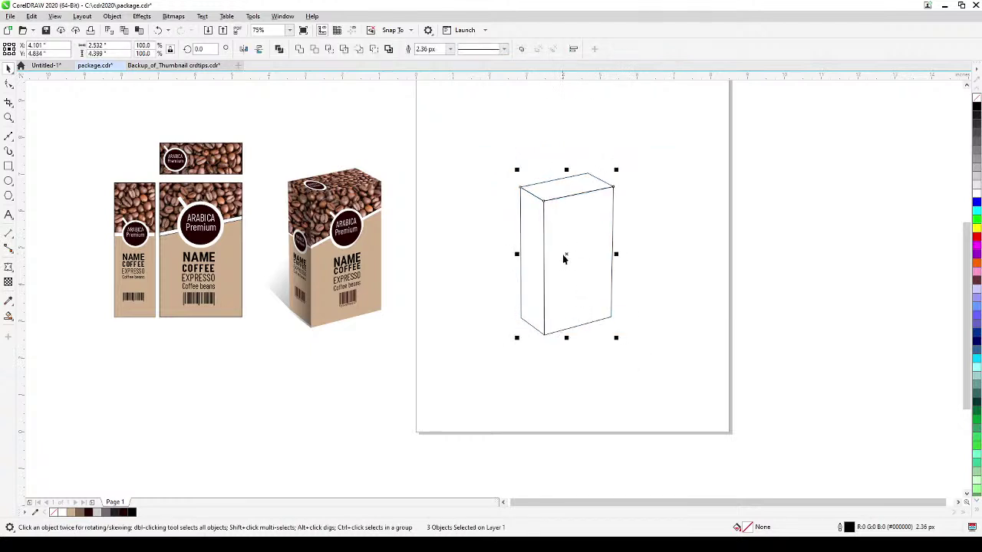
pyautogui.moveTo(565, 255); pyautogui.dragTo(572, 234)
pyautogui.click(252, 319)
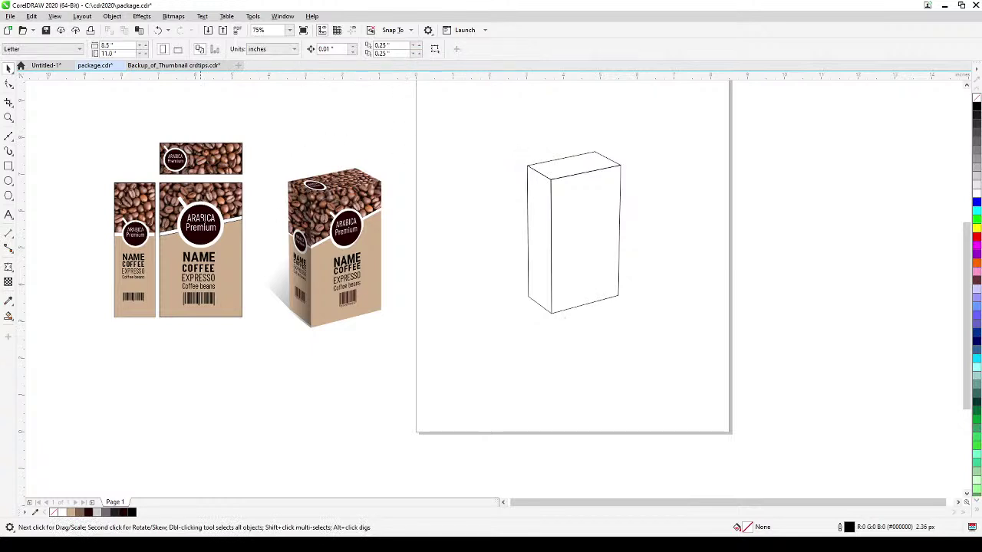
# Move the grouped front panel onto the box outline, aligning its upper-left corner with the wide front face's upper-left corner.
pyautogui.click(181, 306)
pyautogui.moveTo(228, 291); pyautogui.dragTo(597, 285)
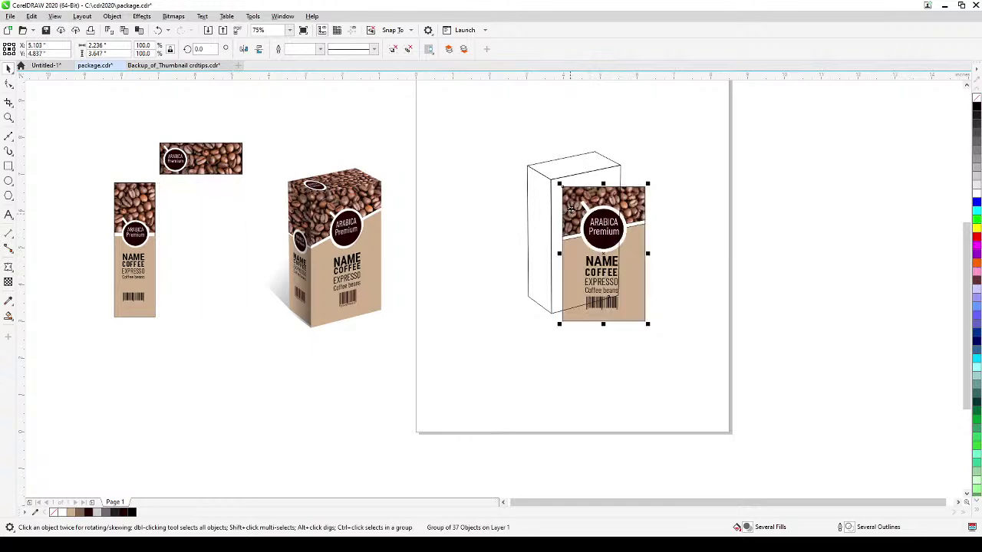
pyautogui.scroll(2, 570, 188)
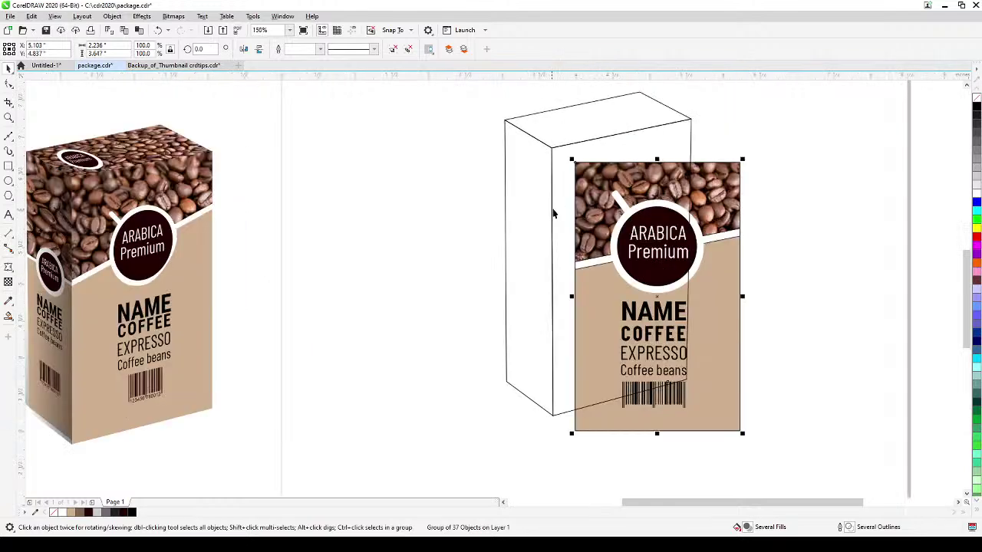
pyautogui.moveTo(575, 164); pyautogui.dragTo(549, 145)
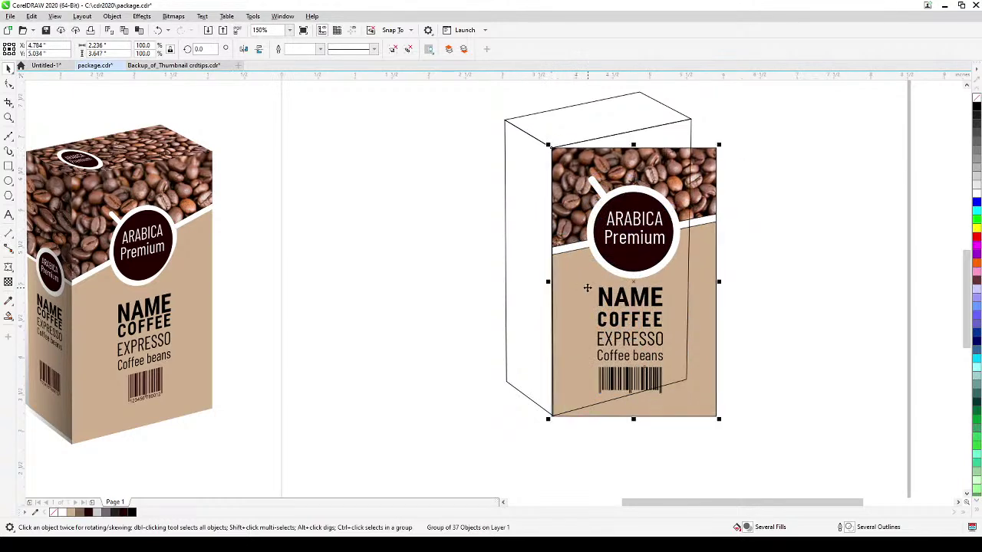
# Add perspective to the front panel and fit its corners to the corners of the box's wide front face.
pyautogui.click(112, 17)
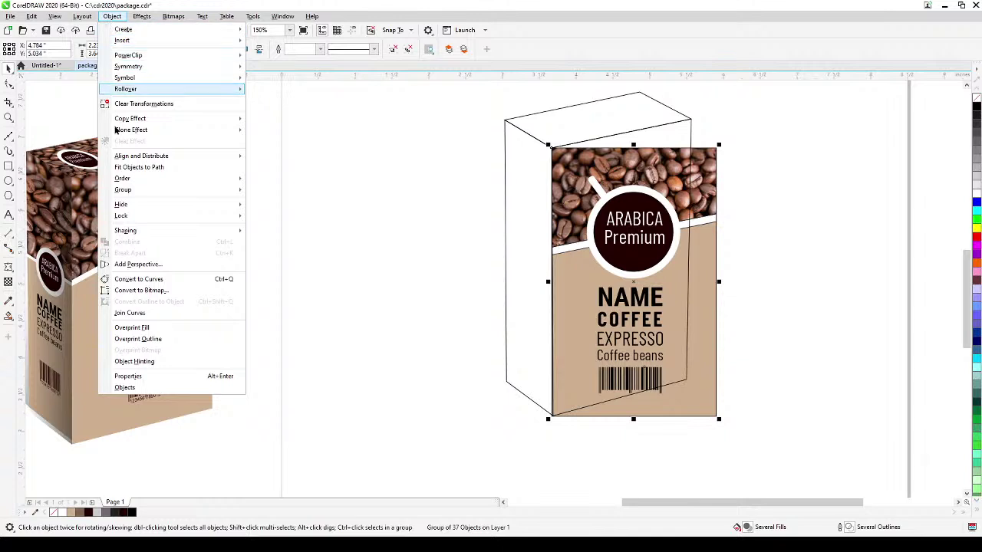
pyautogui.click(138, 264)
pyautogui.moveTo(716, 147); pyautogui.dragTo(691, 120)
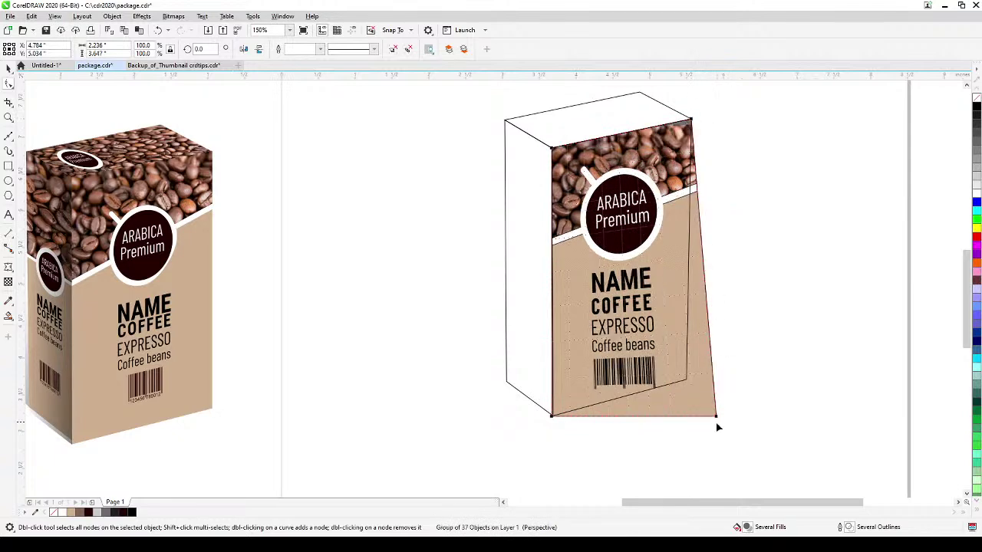
pyautogui.moveTo(717, 418); pyautogui.dragTo(687, 381)
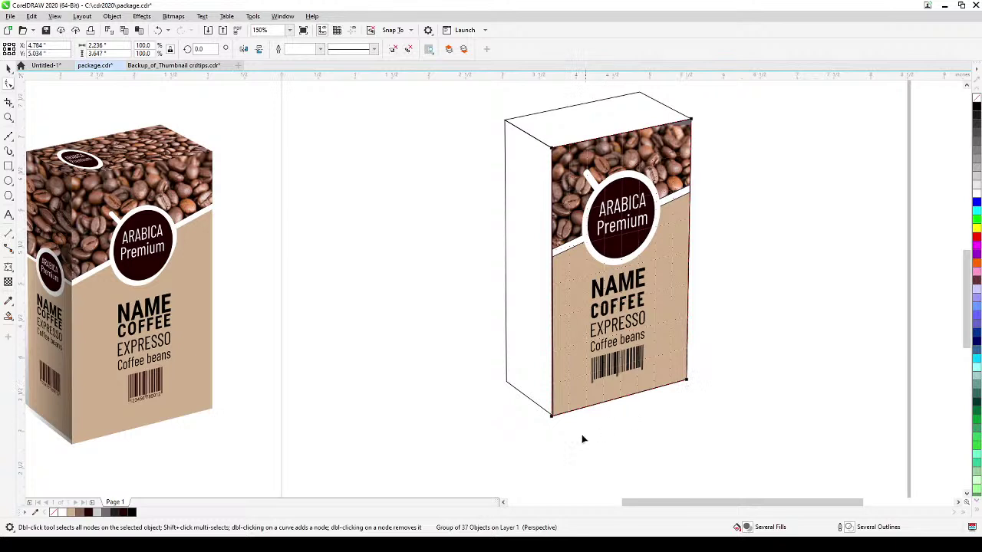
pyautogui.scroll(4, 566, 437)
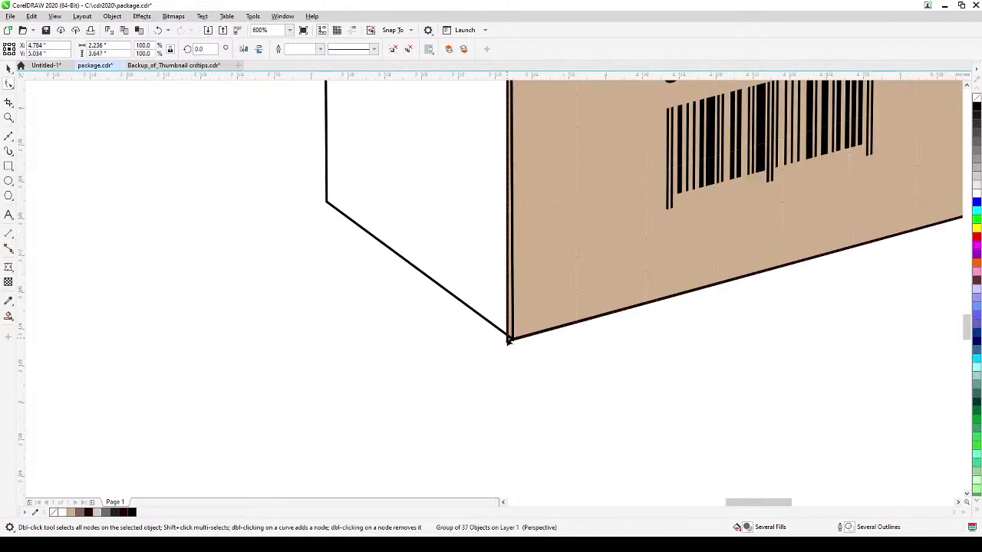
pyautogui.moveTo(507, 341); pyautogui.dragTo(512, 338)
pyautogui.scroll(-4, 514, 331)
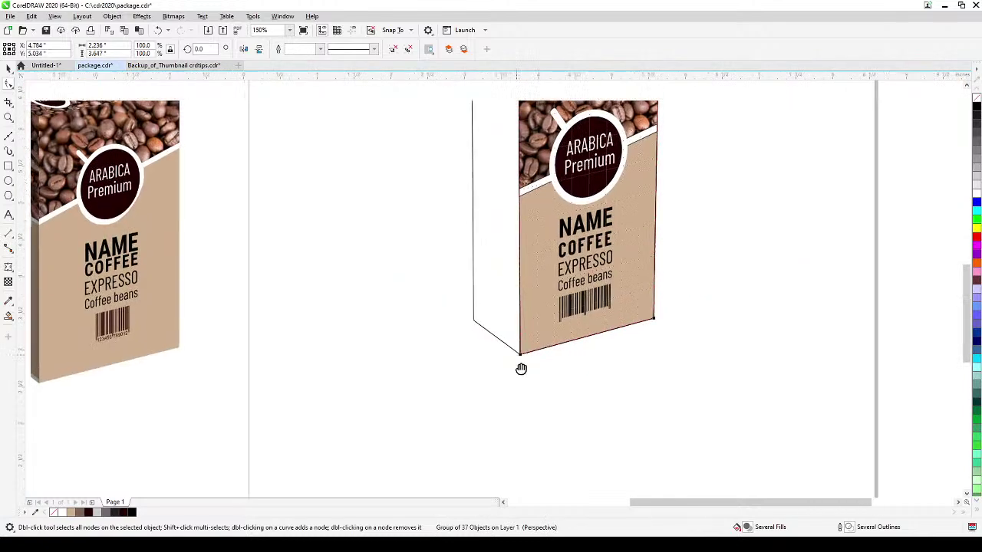
# Move the grouped side panel onto the box, aligning its upper-left corner with the narrow side face's upper-left corner.
pyautogui.scroll(-3, 507, 384)
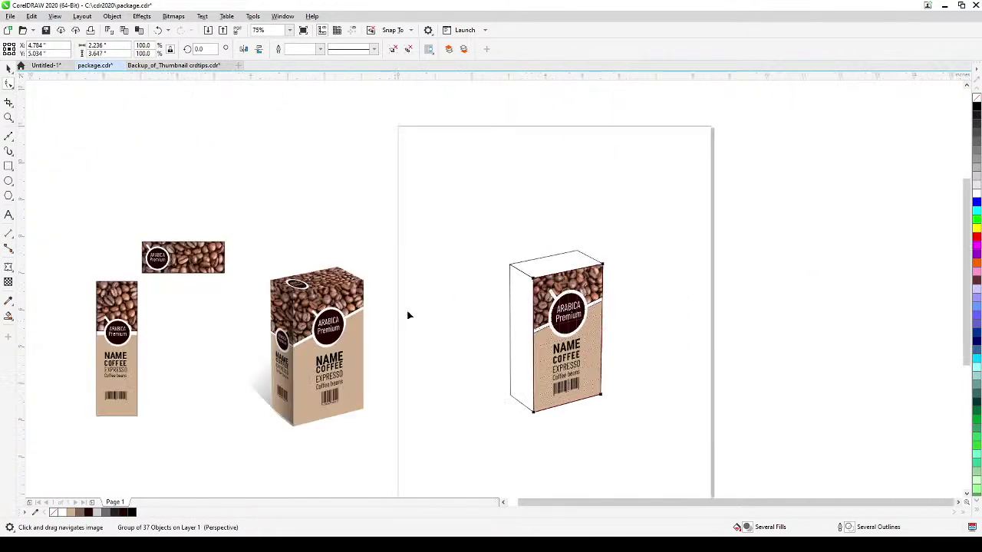
pyautogui.scroll(3, 436, 322)
pyautogui.moveTo(441, 320); pyautogui.dragTo(465, 226)
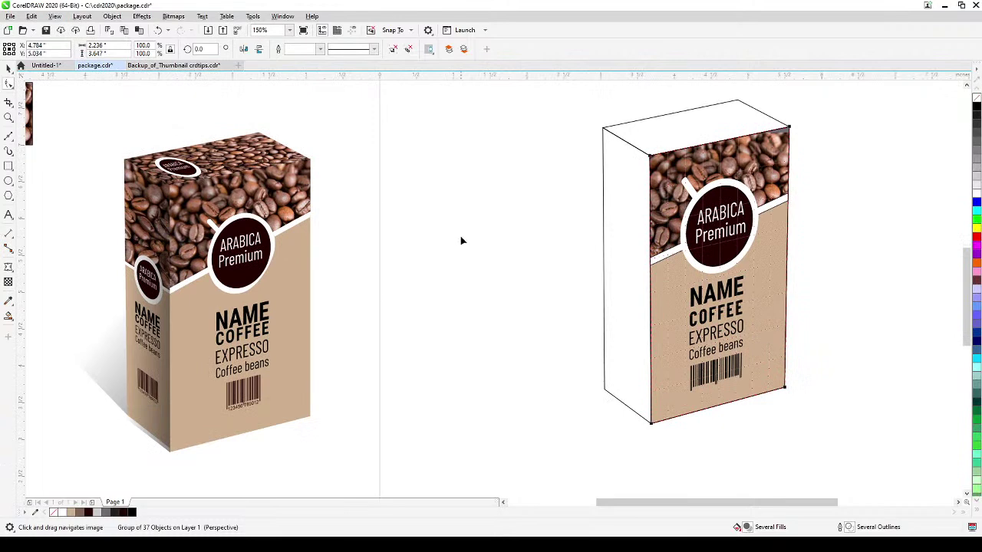
pyautogui.scroll(-2, 462, 238)
pyautogui.click(9, 69)
pyautogui.click(139, 277)
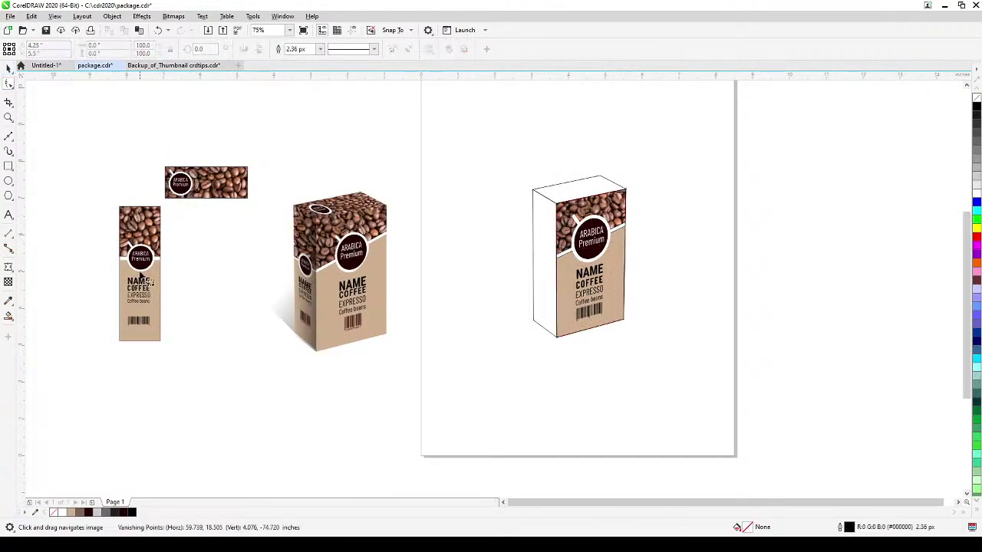
pyautogui.click(9, 69)
pyautogui.click(149, 228)
pyautogui.moveTo(123, 215); pyautogui.dragTo(514, 143)
pyautogui.scroll(2, 540, 212)
pyautogui.scroll(2, 540, 212)
pyautogui.scroll(-2, 510, 187)
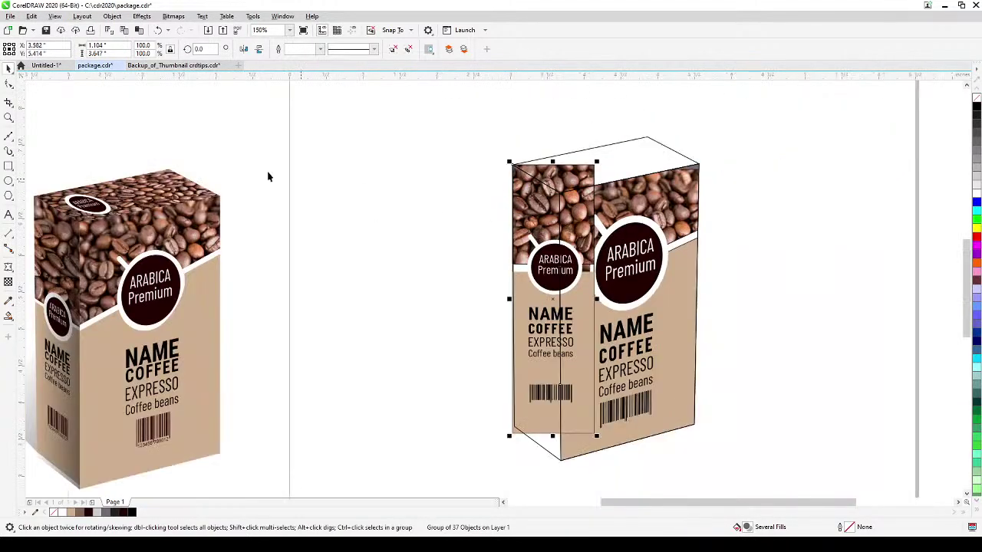
# Add perspective to the side panel and fit its corners to the corners of the box's narrow side face.
pyautogui.click(117, 20)
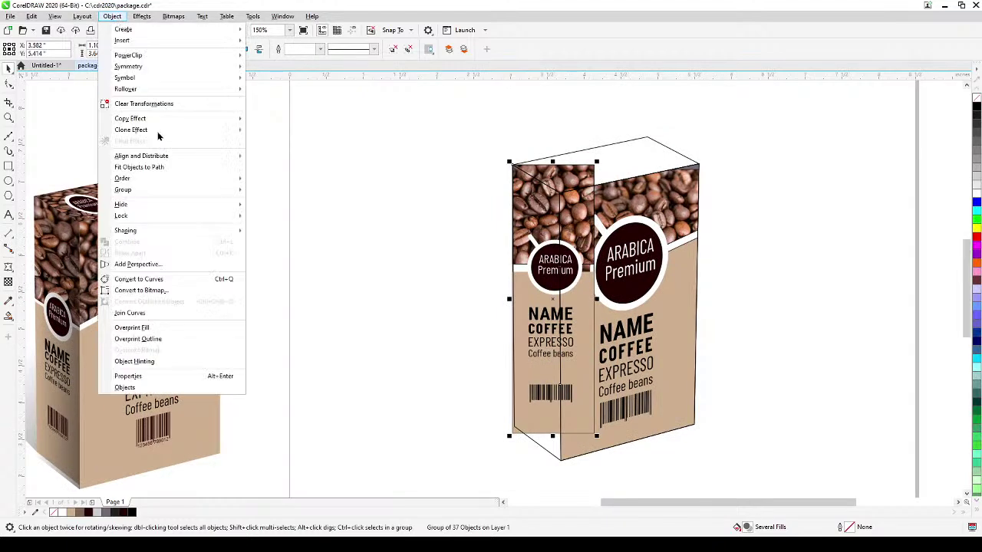
pyautogui.click(153, 266)
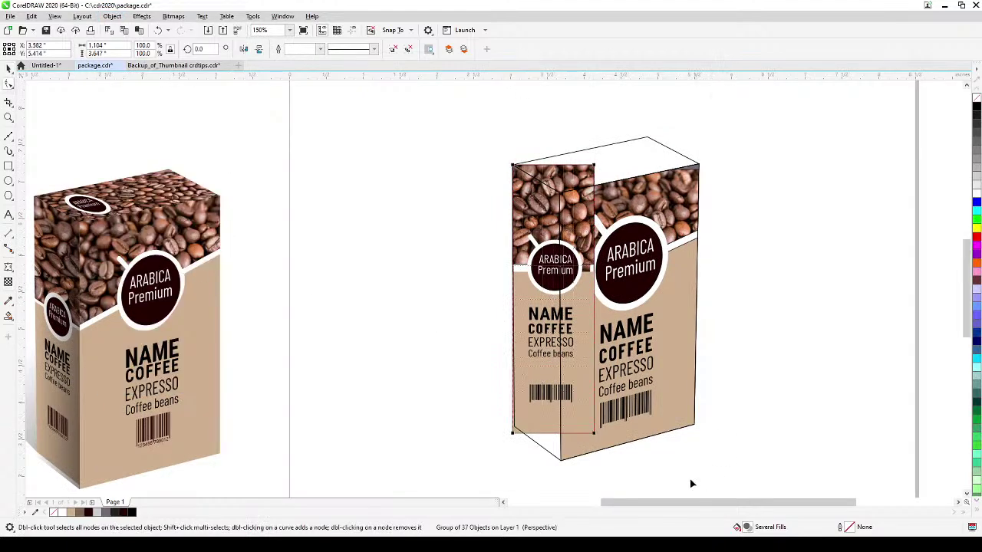
pyautogui.scroll(2, 540, 467)
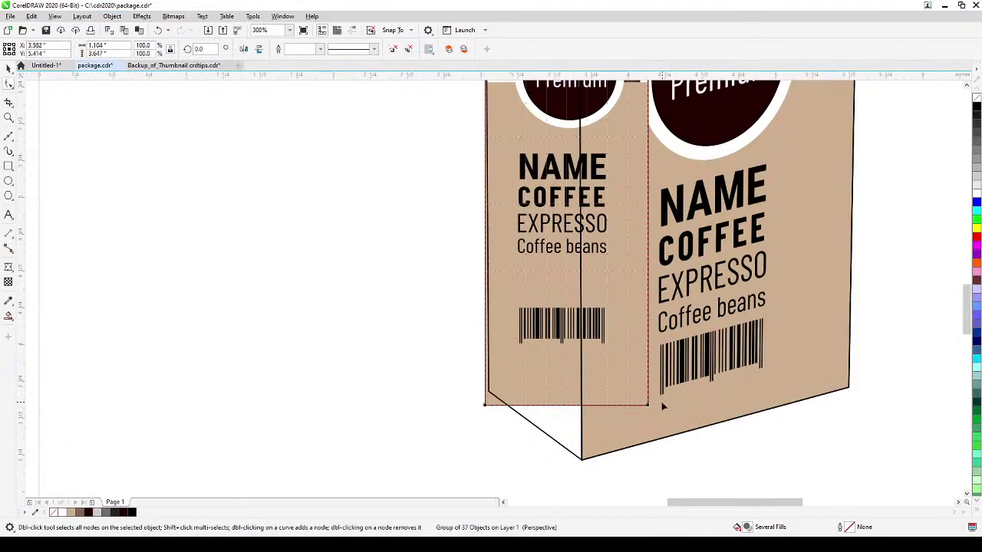
pyautogui.moveTo(648, 405); pyautogui.dragTo(587, 456)
pyautogui.scroll(-2, 617, 358)
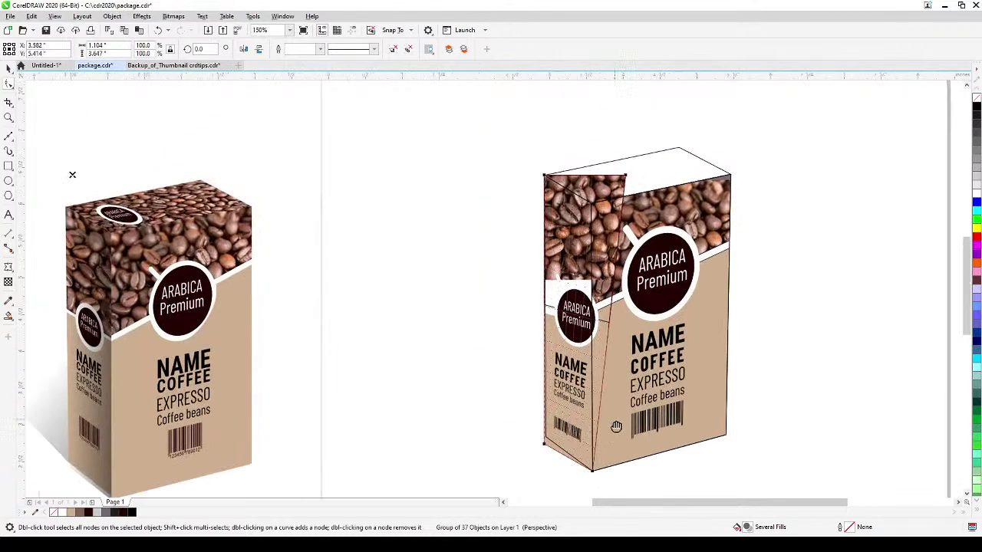
pyautogui.moveTo(625, 178); pyautogui.dragTo(590, 207)
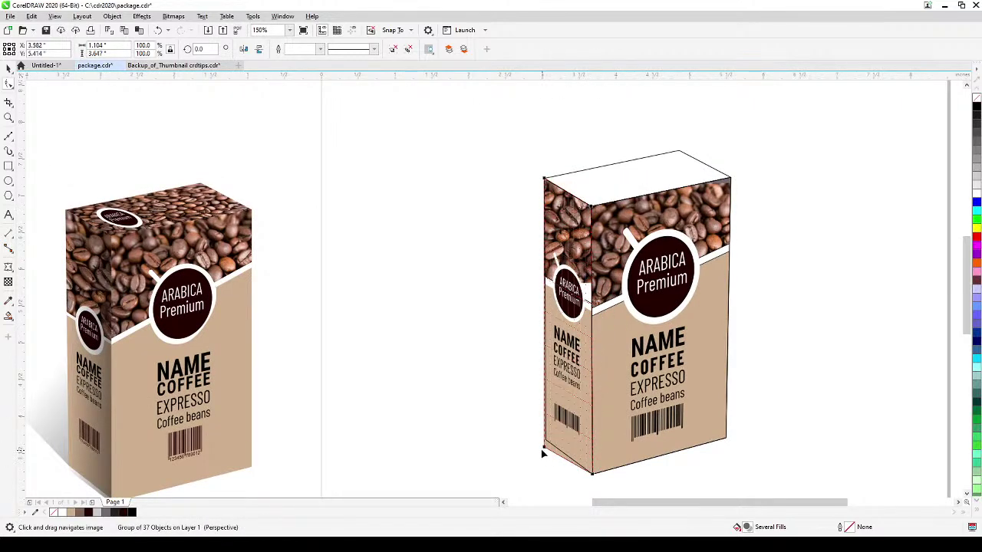
pyautogui.moveTo(543, 448); pyautogui.dragTo(544, 439)
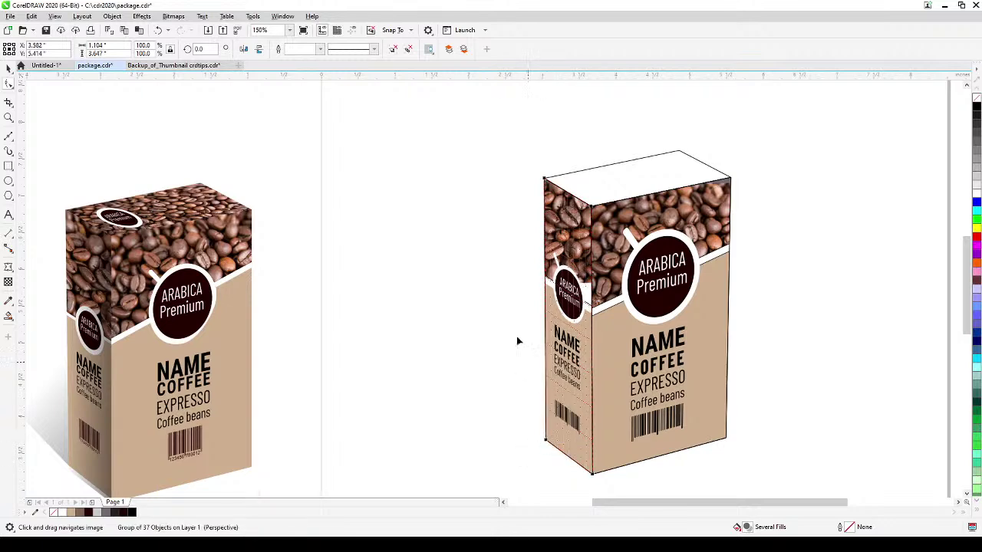
# Select the coffee bean PowerClip inside the side panel group and open its contents for editing.
pyautogui.scroll(4, 572, 265)
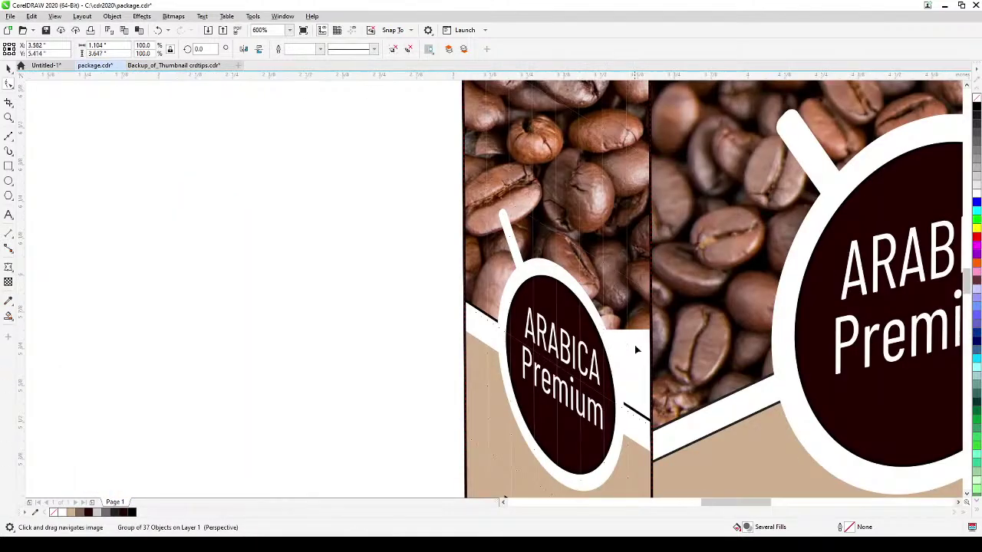
pyautogui.scroll(-2, 620, 332)
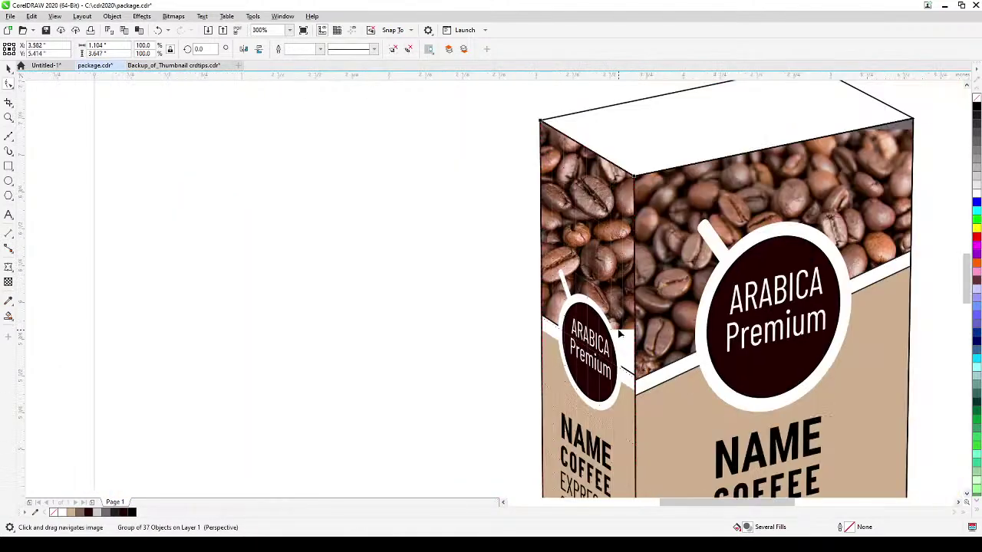
pyautogui.click(8, 69)
pyautogui.click(246, 174)
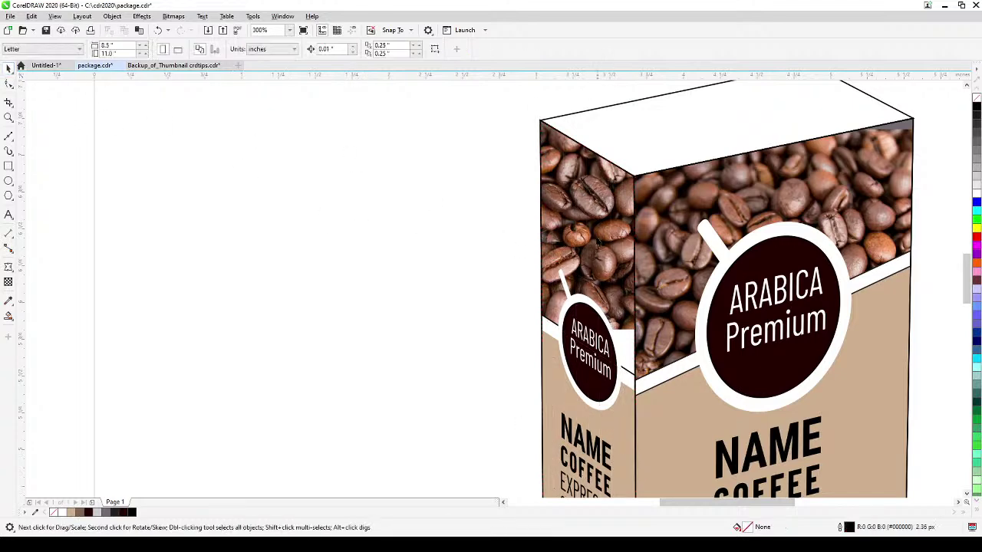
pyautogui.scroll(-2, 585, 230)
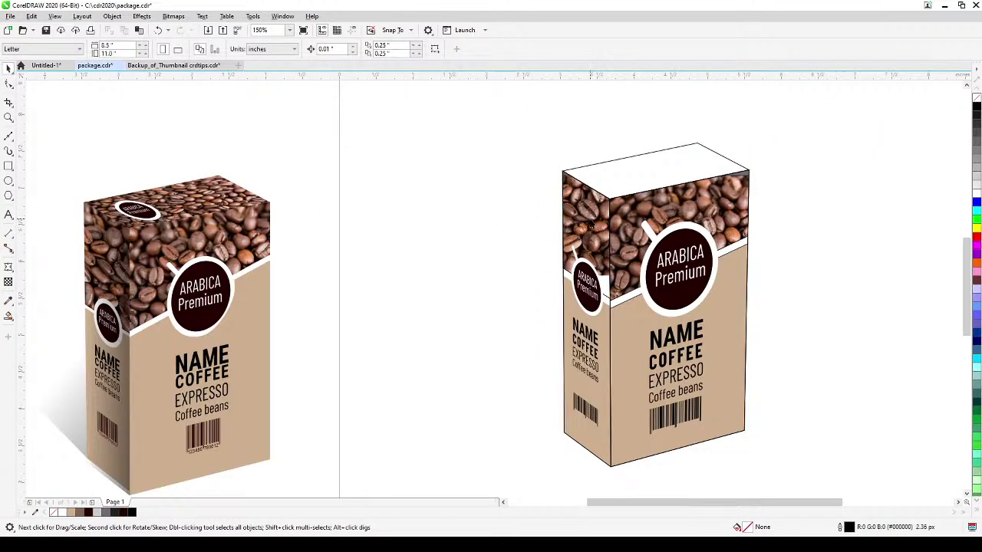
pyautogui.click(587, 223)
pyautogui.click(445, 222)
pyautogui.keyDown('ctrl'); pyautogui.click(590, 219); pyautogui.keyUp('ctrl')
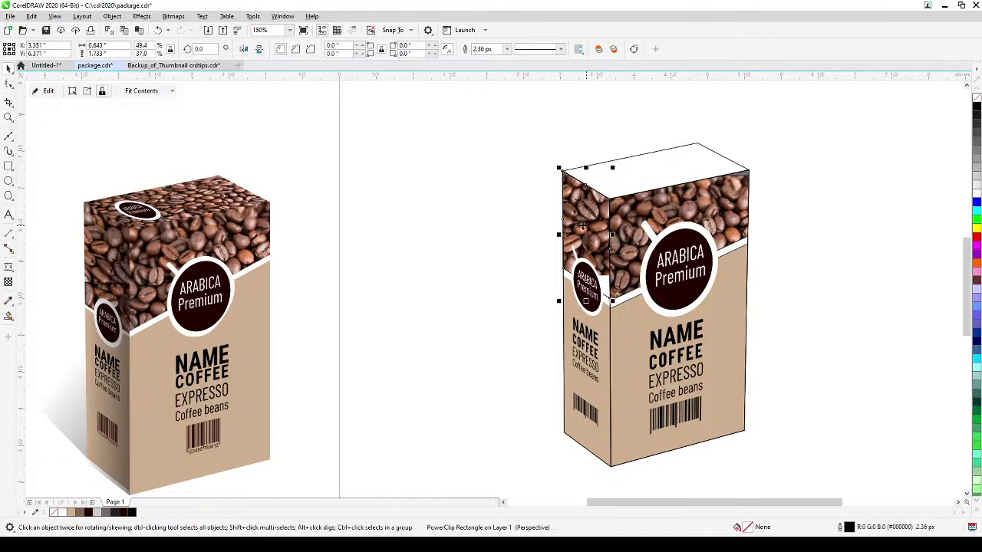
pyautogui.click(47, 91)
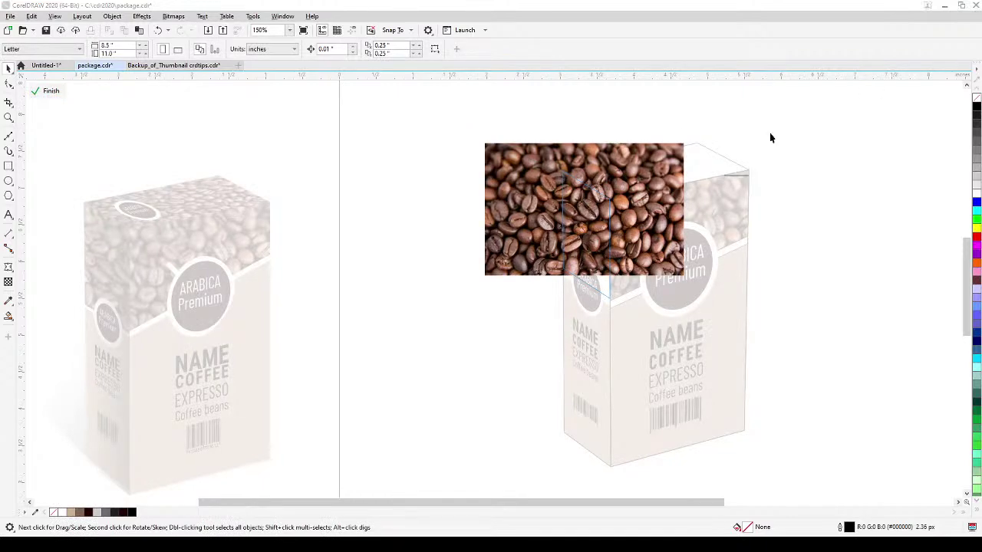
# Shift the bean photo down and enlarge it to about 2.74 by 1.83 inches to cover the white gap, and finish editing the PowerClip.
pyautogui.scroll(2, 606, 288)
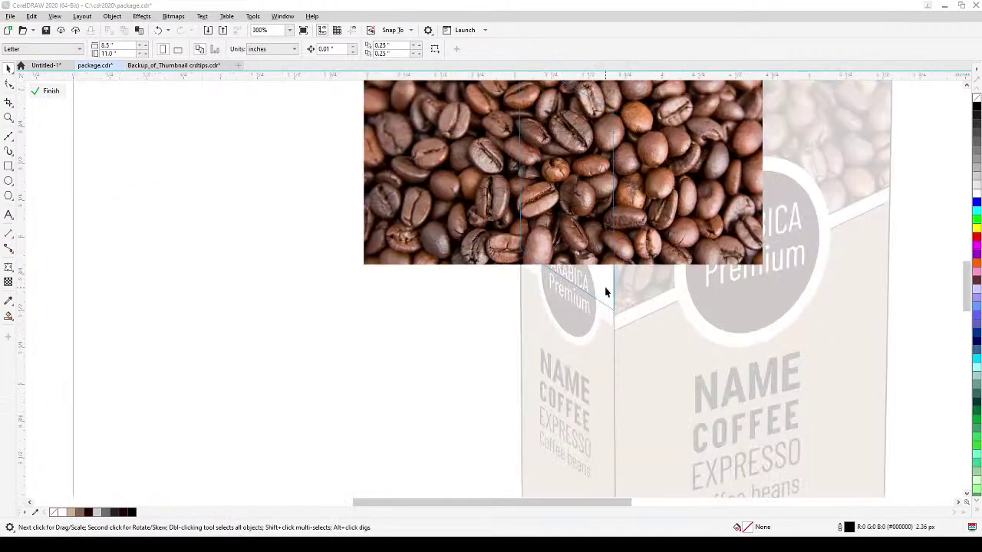
pyautogui.moveTo(658, 239); pyautogui.dragTo(662, 281)
pyautogui.scroll(-1, 665, 286)
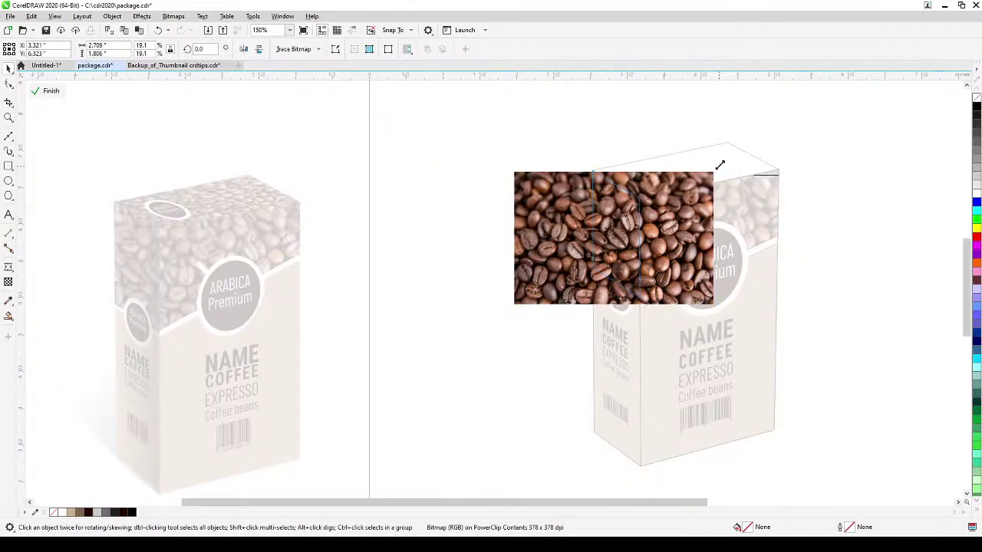
pyautogui.moveTo(717, 167); pyautogui.dragTo(718, 165)
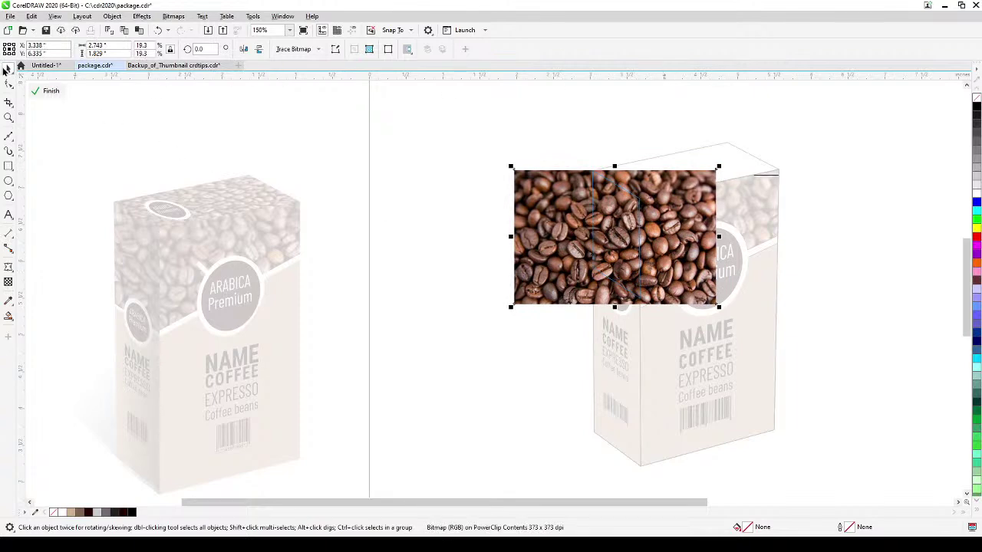
pyautogui.click(45, 91)
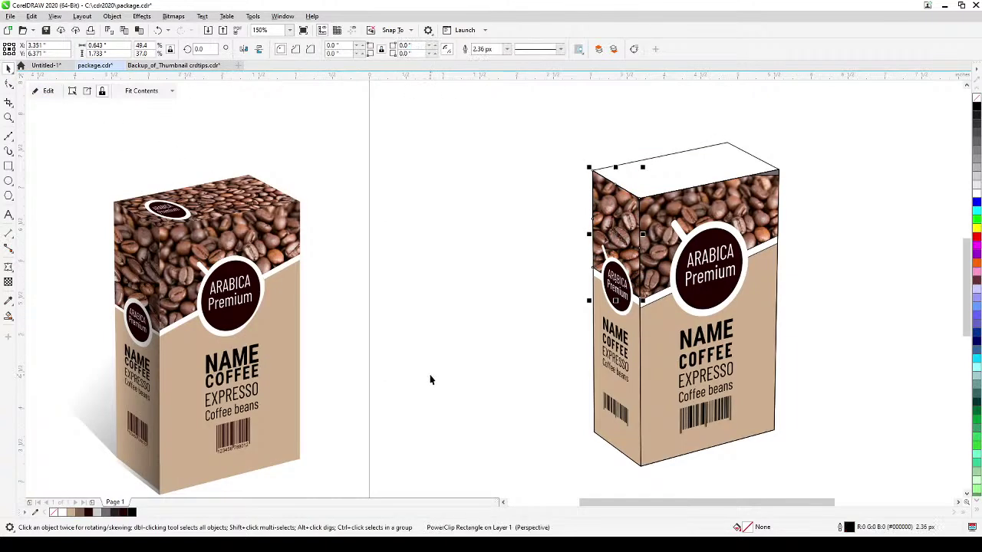
pyautogui.click(430, 380)
# Move the grouped top panel onto the box, placing its lower-left corner on the front face's upper-left corner.
pyautogui.scroll(-1, 444, 332)
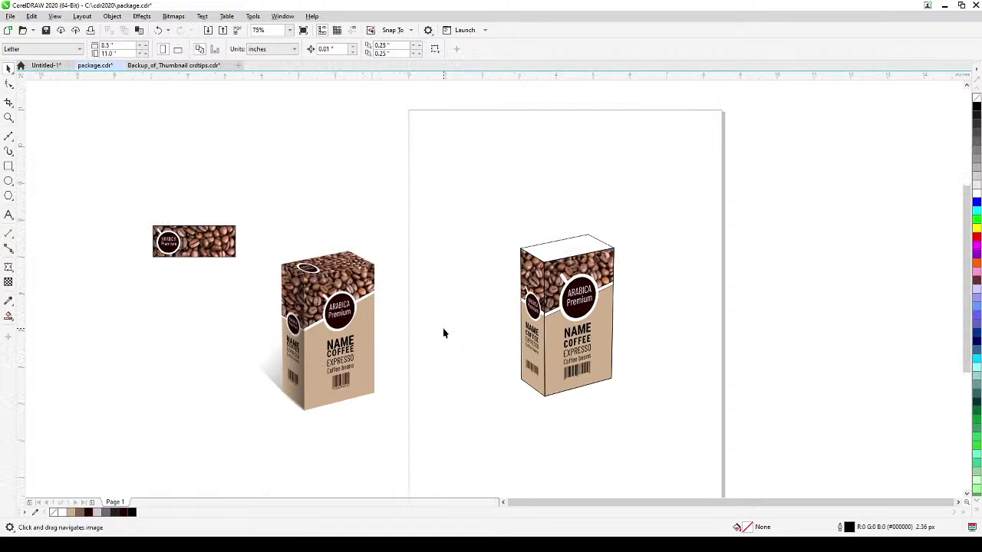
pyautogui.moveTo(145, 216); pyautogui.dragTo(258, 276)
pyautogui.moveTo(220, 249); pyautogui.dragTo(474, 276)
pyautogui.scroll(1, 549, 228)
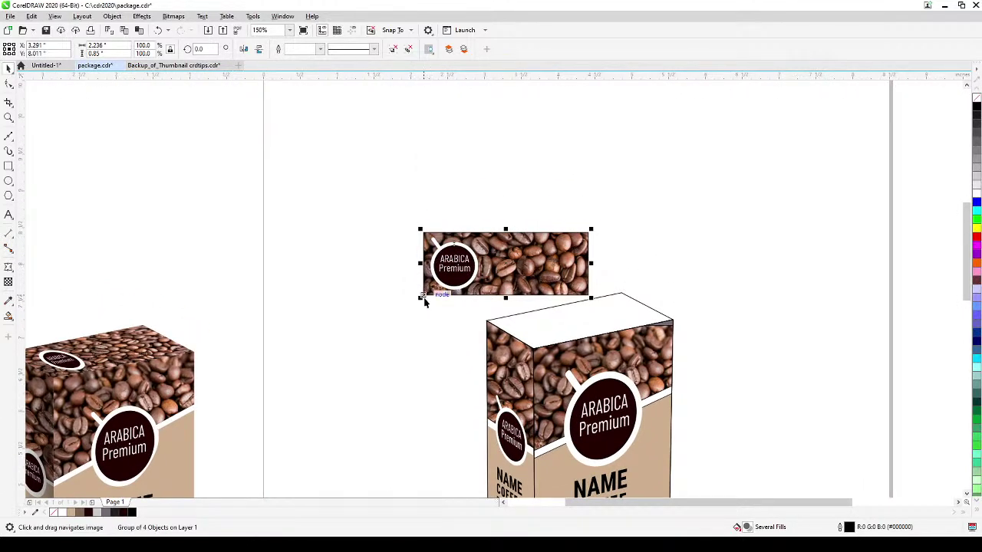
pyautogui.moveTo(425, 298); pyautogui.dragTo(533, 350)
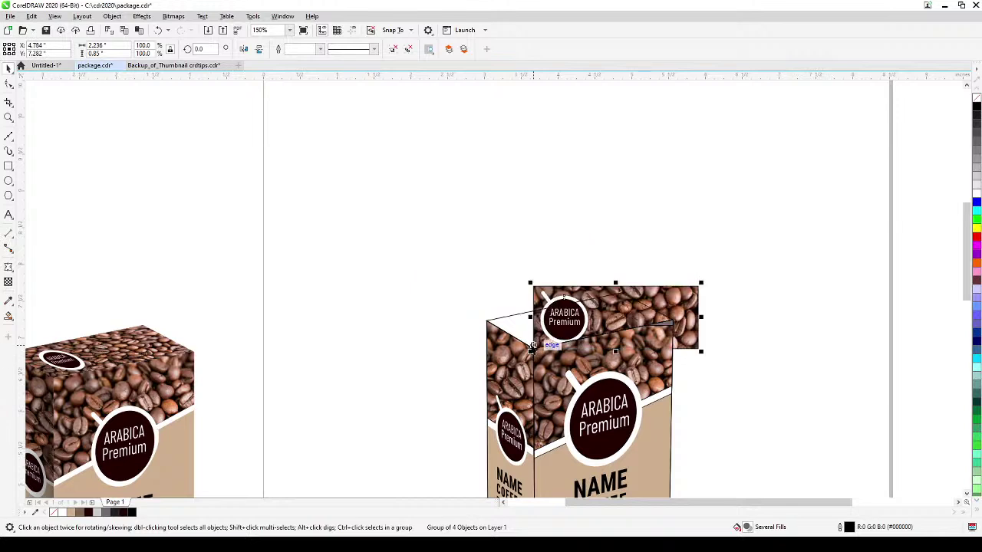
# Add perspective to the grouped top panel and fit its corners to the corners of the box's top face.
pyautogui.click(113, 16)
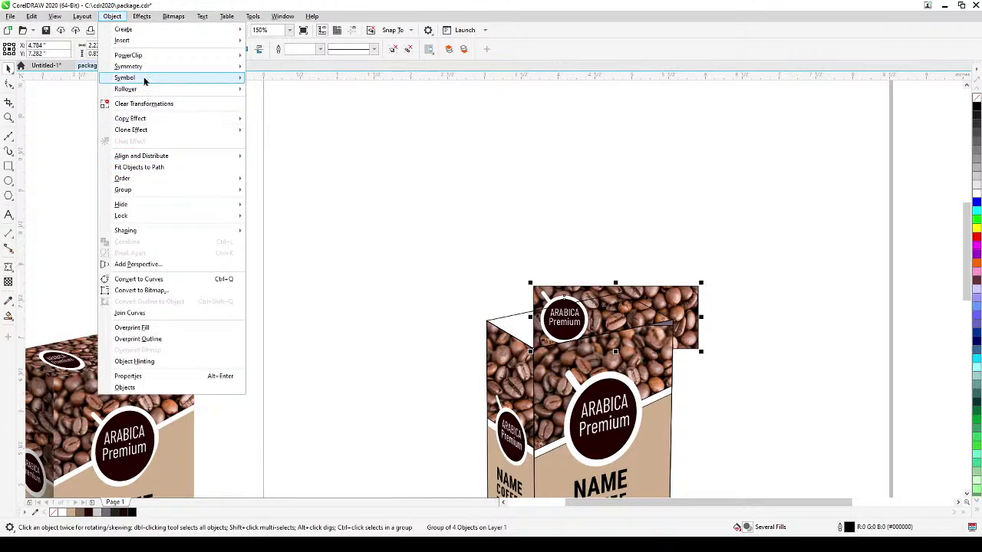
pyautogui.click(144, 264)
pyautogui.scroll(2, 510, 291)
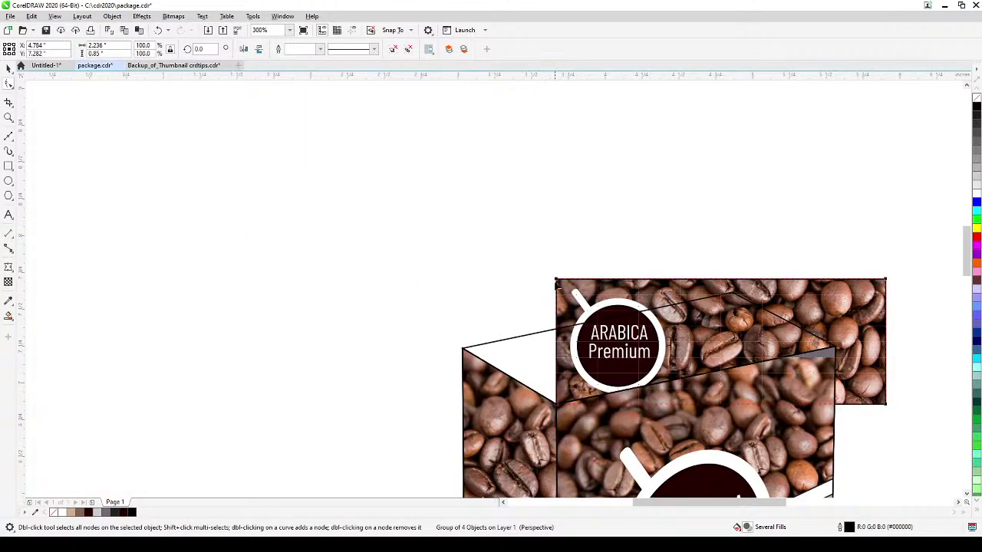
pyautogui.moveTo(556, 278); pyautogui.dragTo(463, 349)
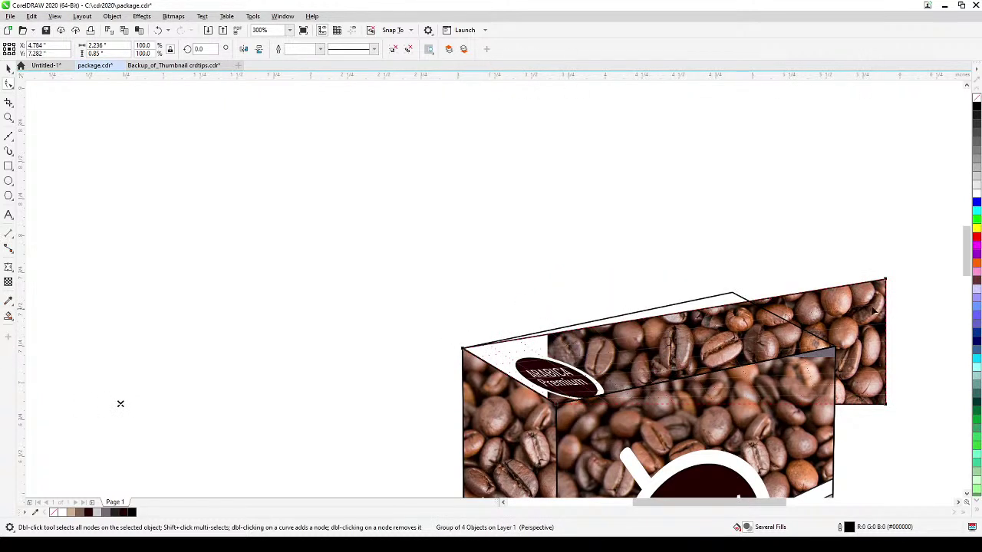
pyautogui.moveTo(886, 279); pyautogui.dragTo(732, 293)
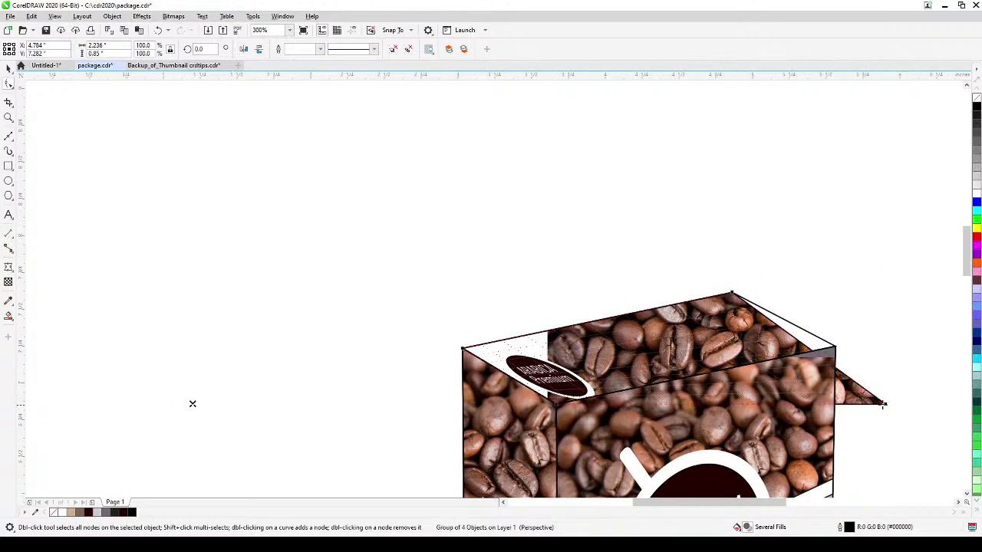
pyautogui.moveTo(884, 402); pyautogui.dragTo(834, 347)
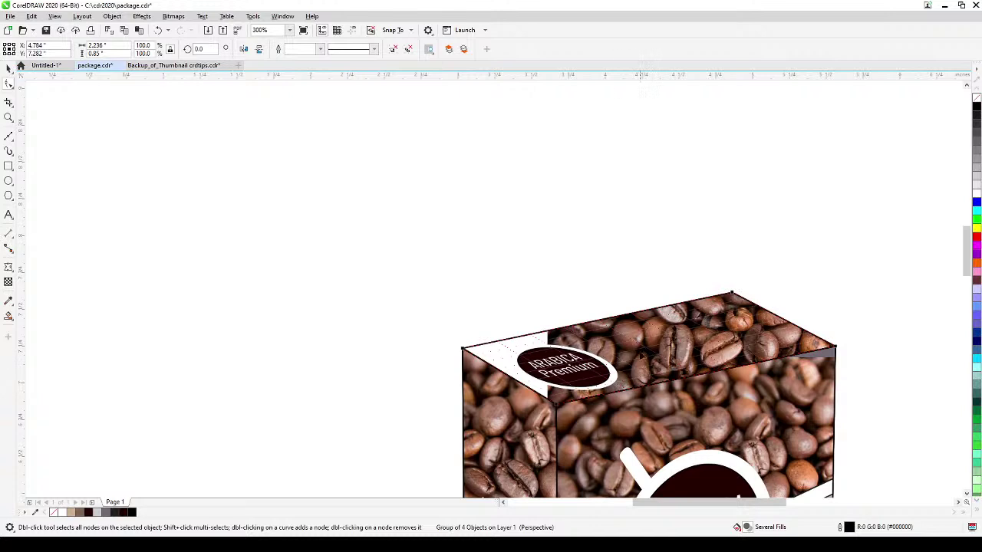
# Ungroup the top panel and open the contents of its coffee bean PowerClip for editing.
pyautogui.click(9, 70)
pyautogui.moveTo(674, 367); pyautogui.dragTo(594, 221)
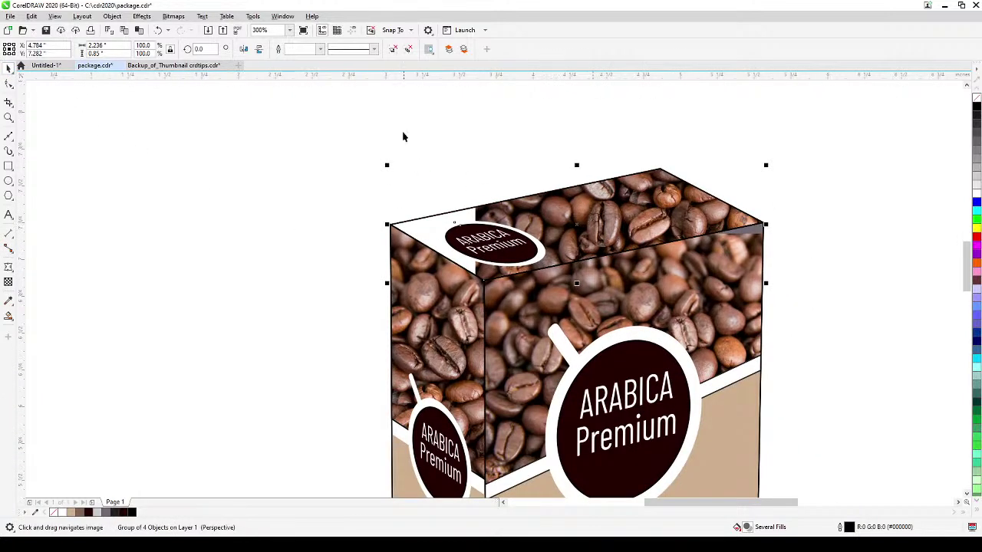
pyautogui.click(392, 49)
pyautogui.click(536, 212)
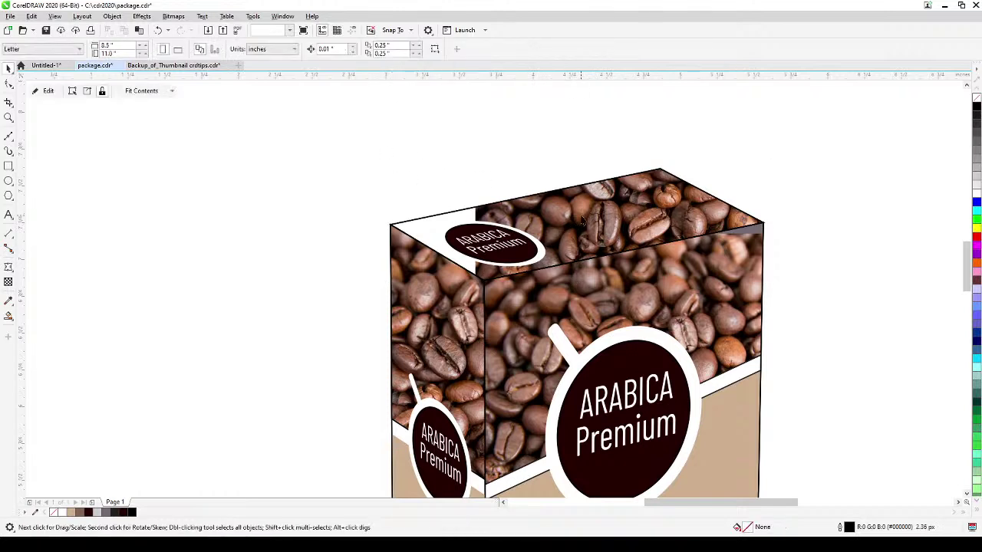
pyautogui.click(46, 90)
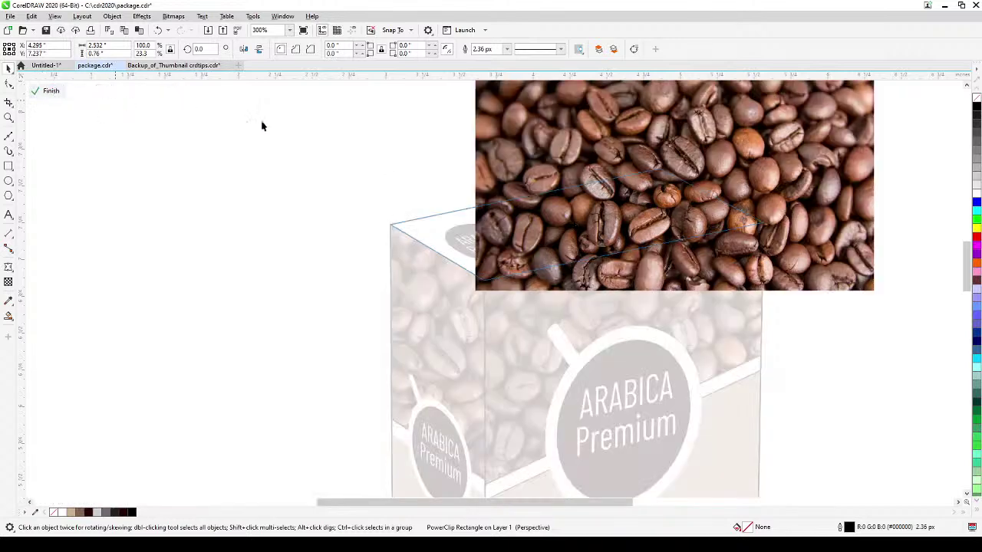
# Move the bean photo over the whole top face of the box and add perspective to it.
pyautogui.moveTo(477, 160); pyautogui.dragTo(385, 221)
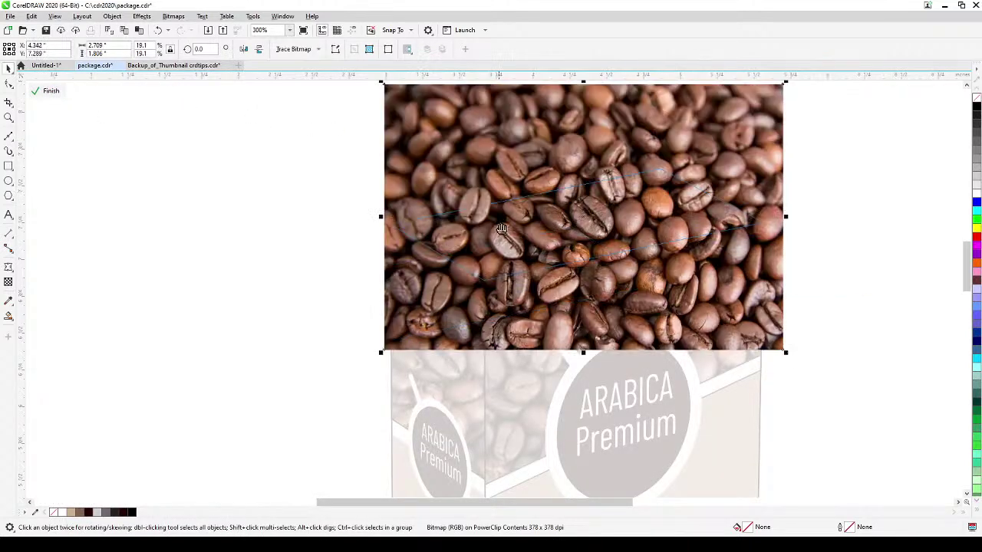
pyautogui.scroll(2, 491, 276)
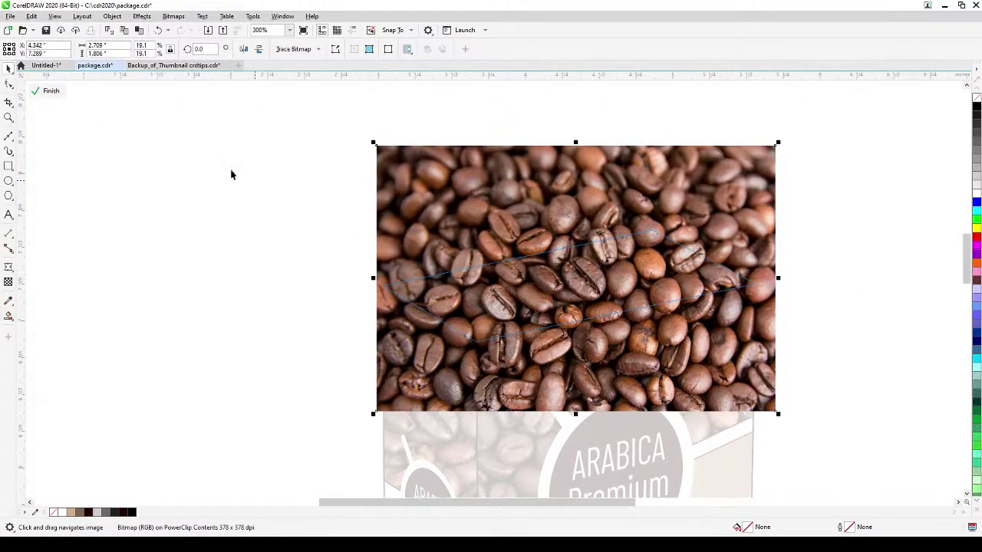
pyautogui.click(112, 16)
pyautogui.click(138, 265)
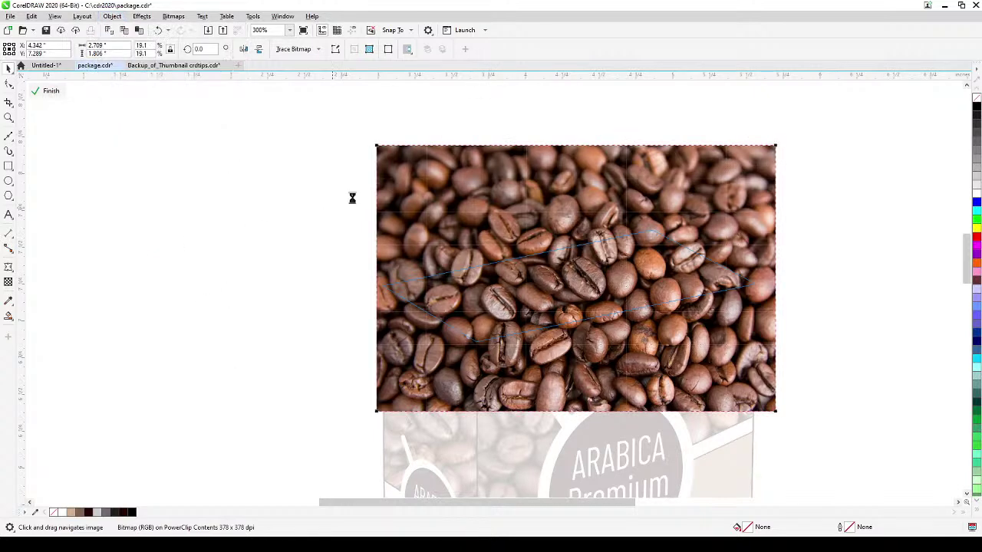
# Fit the bean photo's four perspective corners just around the top face's outline and finish editing the PowerClip.
pyautogui.moveTo(377, 146); pyautogui.dragTo(377, 278)
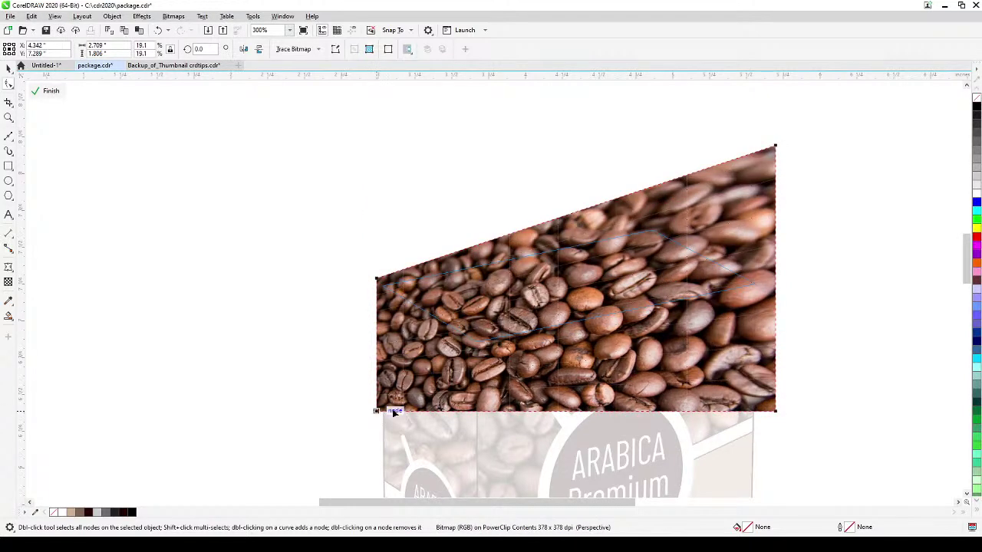
pyautogui.moveTo(376, 412); pyautogui.dragTo(475, 352)
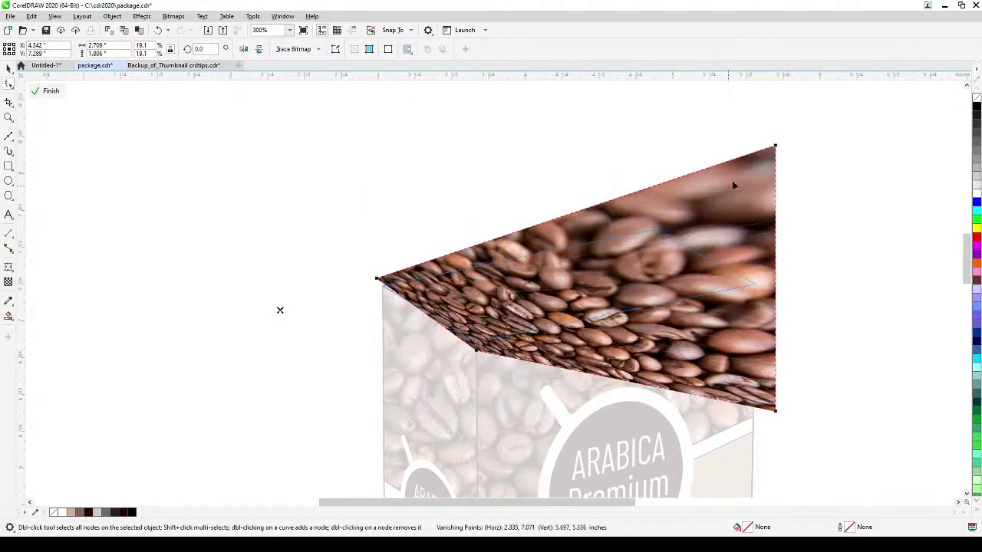
pyautogui.moveTo(773, 144); pyautogui.dragTo(658, 226)
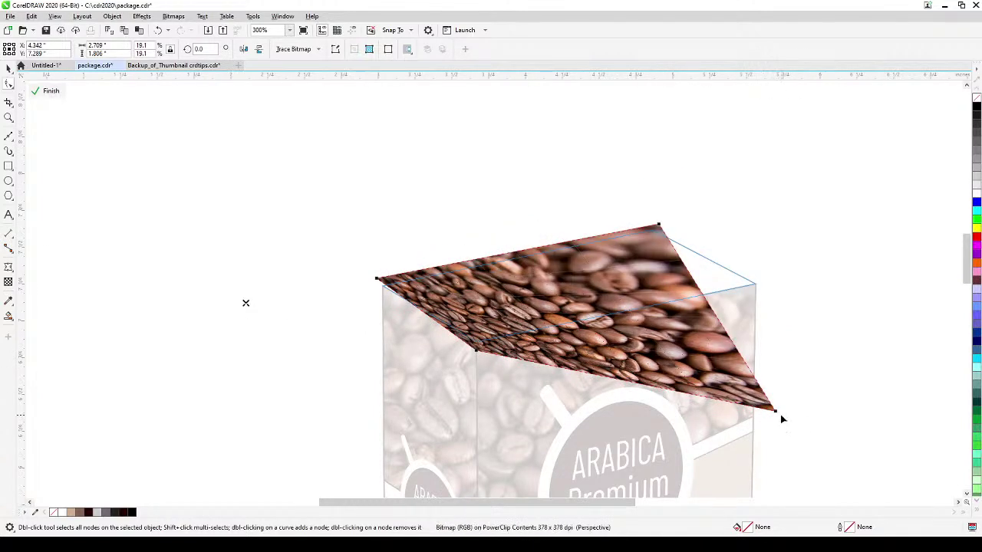
pyautogui.moveTo(776, 414); pyautogui.dragTo(764, 288)
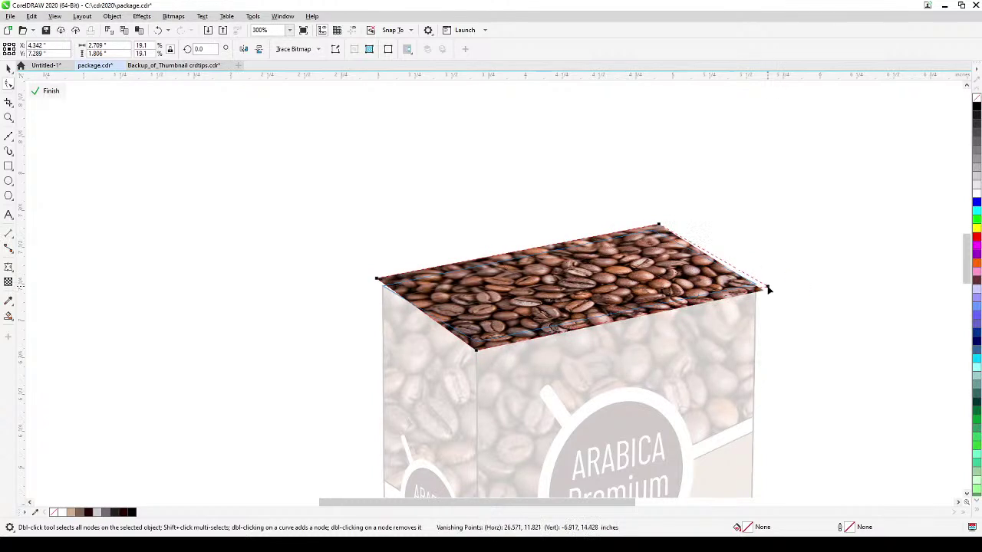
pyautogui.click(49, 92)
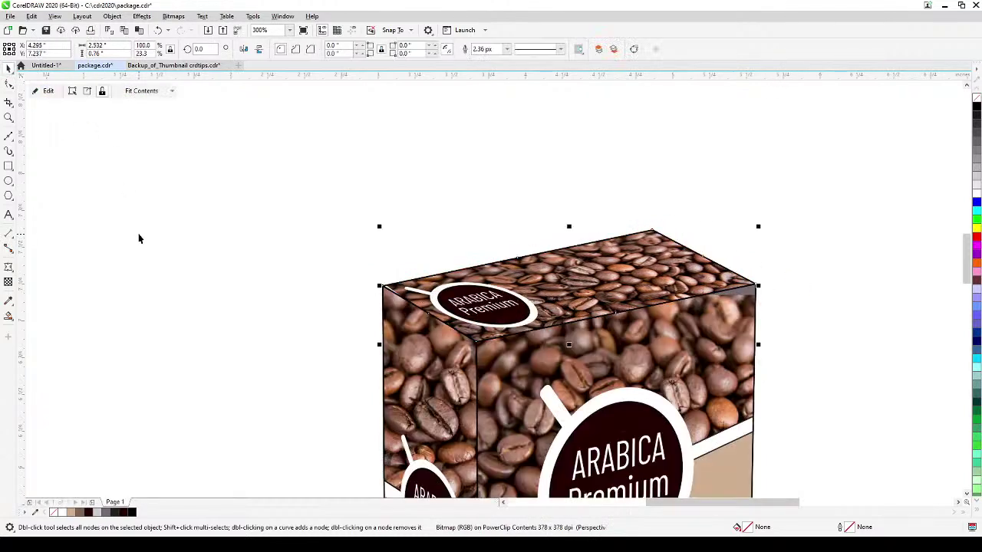
pyautogui.click(208, 256)
# Select the coffee bean PowerClip inside the front panel group and open its contents for editing.
pyautogui.scroll(-1, 230, 265)
pyautogui.scroll(3, 473, 283)
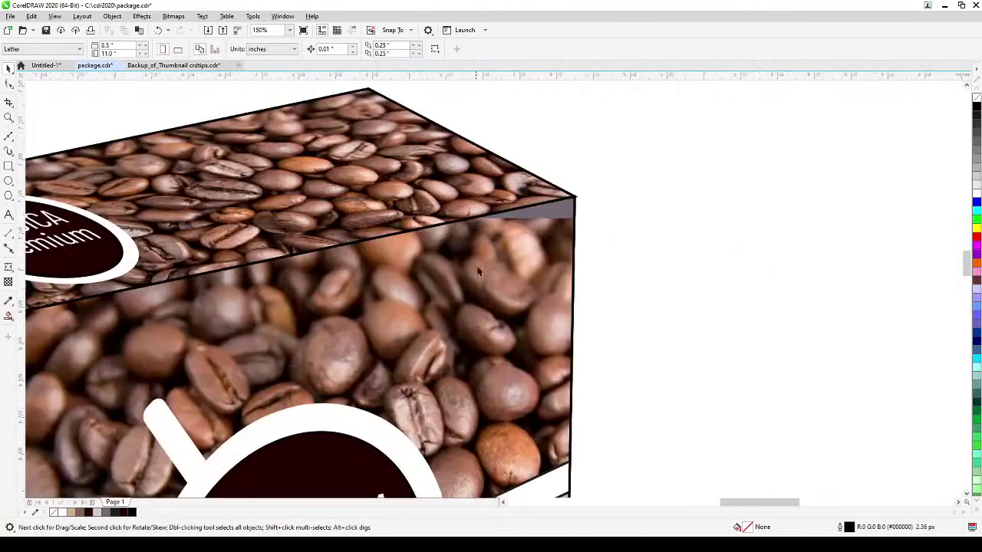
pyautogui.click(536, 246)
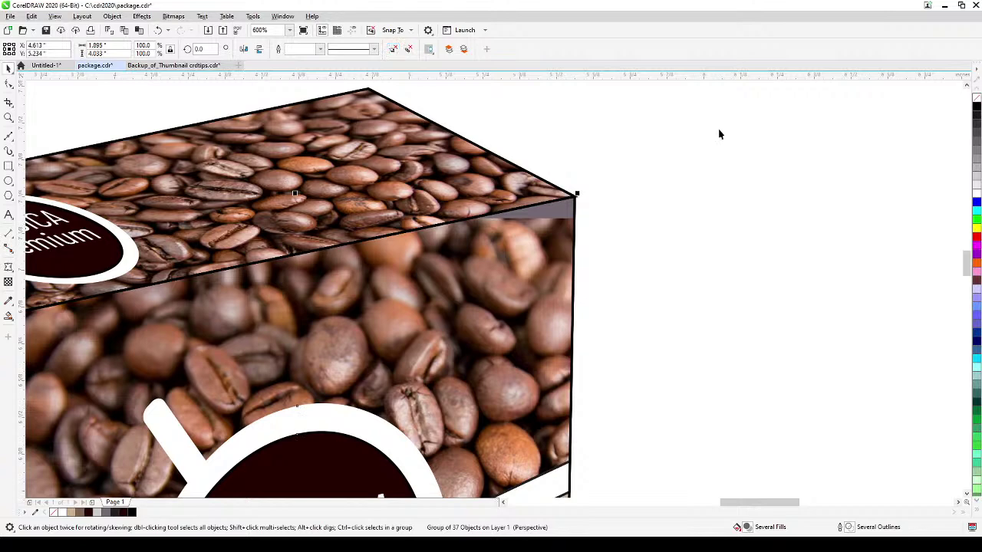
pyautogui.keyDown('ctrl'); pyautogui.click(540, 310); pyautogui.keyUp('ctrl')
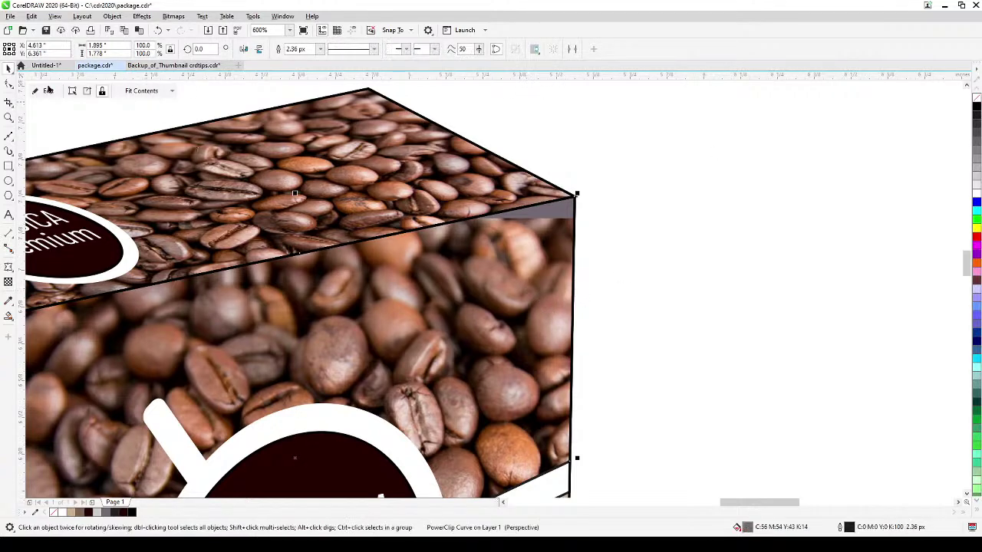
pyautogui.click(47, 90)
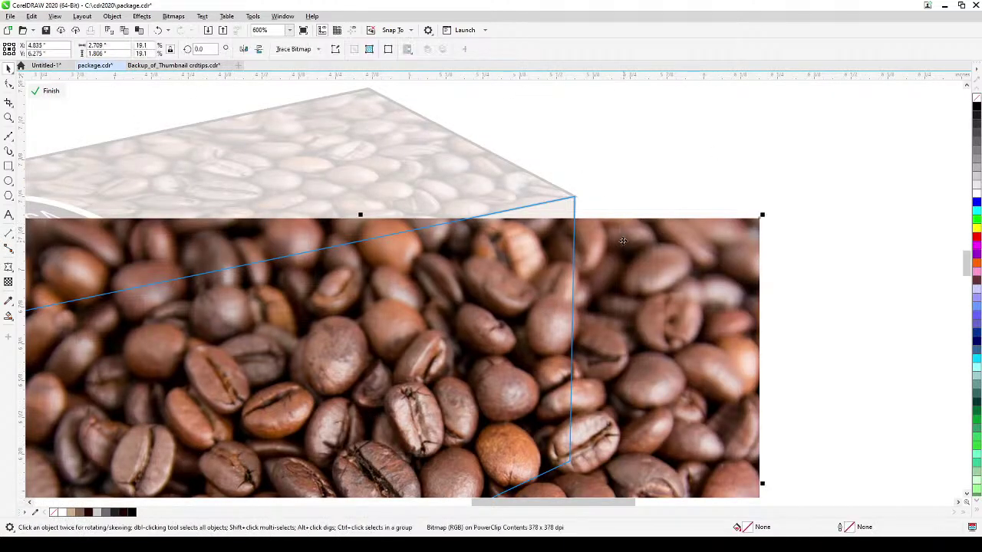
# Shift the front bean photo up by about 0.09 inch to cover the grey corner gap, and finish editing the PowerClip.
pyautogui.moveTo(623, 240); pyautogui.dragTo(619, 214)
pyautogui.scroll(-1, 640, 269)
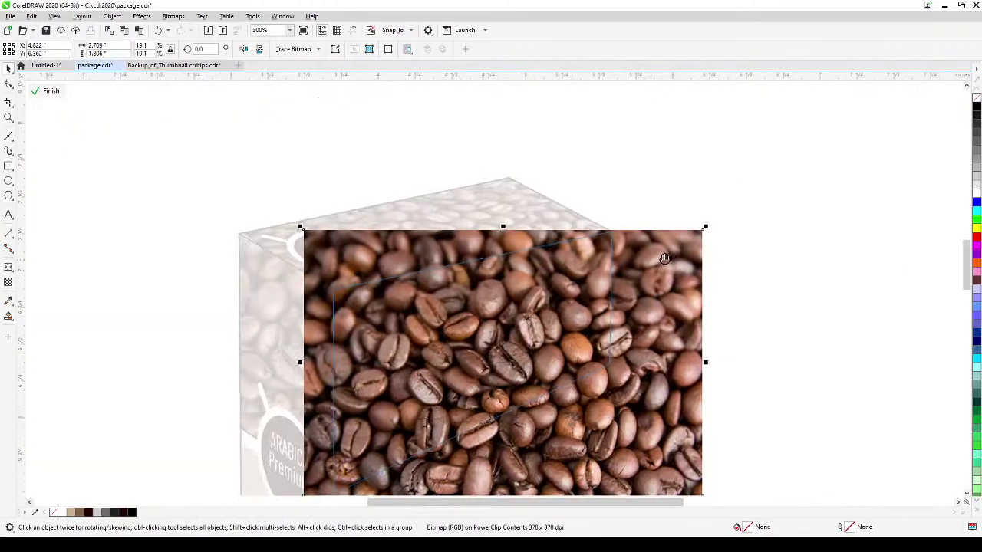
pyautogui.moveTo(654, 260); pyautogui.dragTo(722, 226)
pyautogui.click(36, 90)
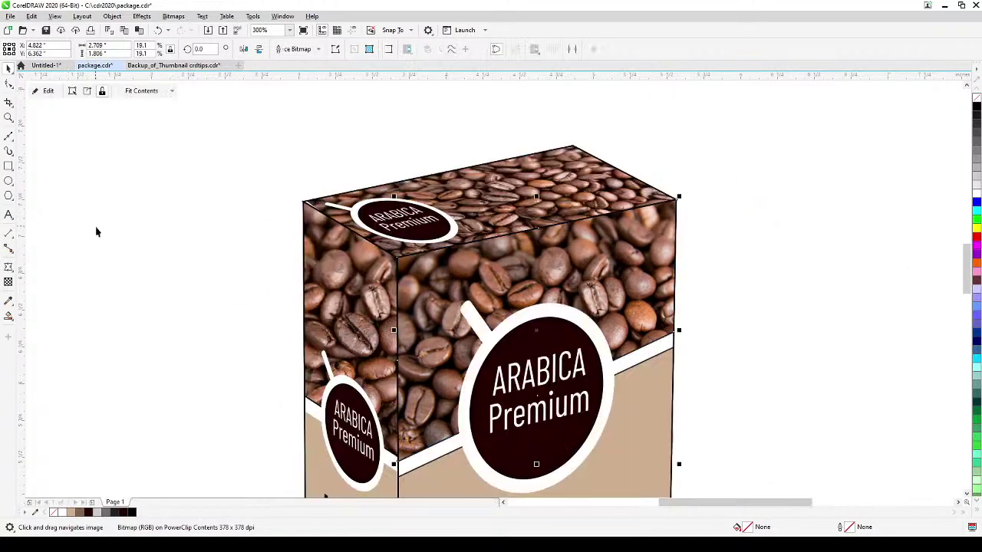
pyautogui.scroll(-1, 96, 228)
pyautogui.click(139, 262)
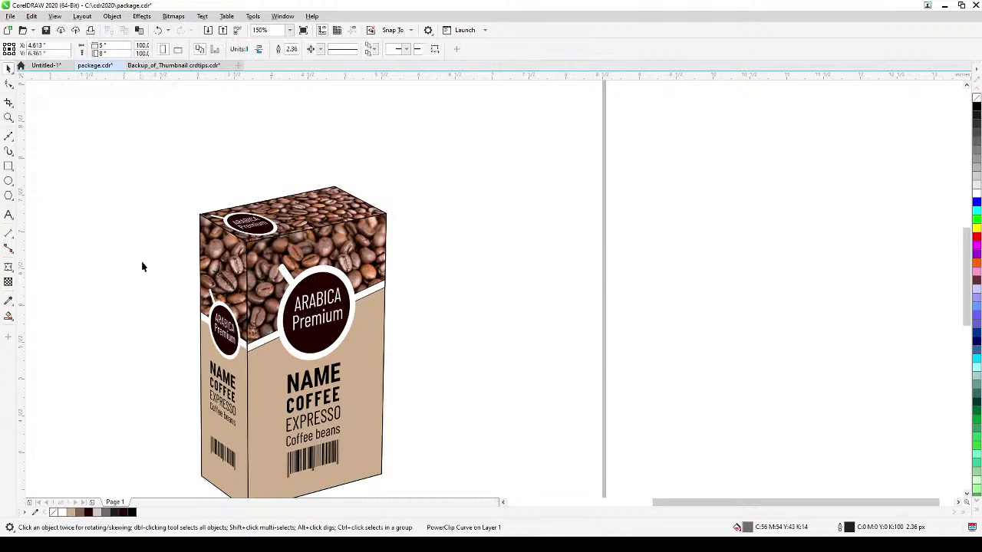
pyautogui.moveTo(136, 267); pyautogui.dragTo(296, 223)
pyautogui.scroll(1, 310, 306)
pyautogui.scroll(2, 338, 310)
pyautogui.moveTo(424, 322); pyautogui.dragTo(248, 325)
pyautogui.scroll(-1, 504, 323)
pyautogui.press('space')
pyautogui.click(517, 330)
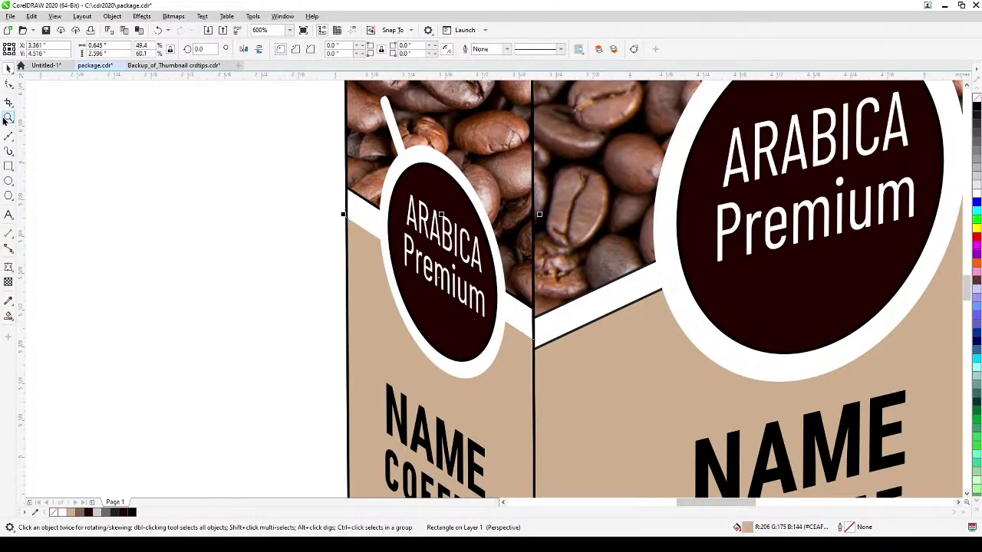
pyautogui.click(9, 84)
pyautogui.scroll(1, 487, 352)
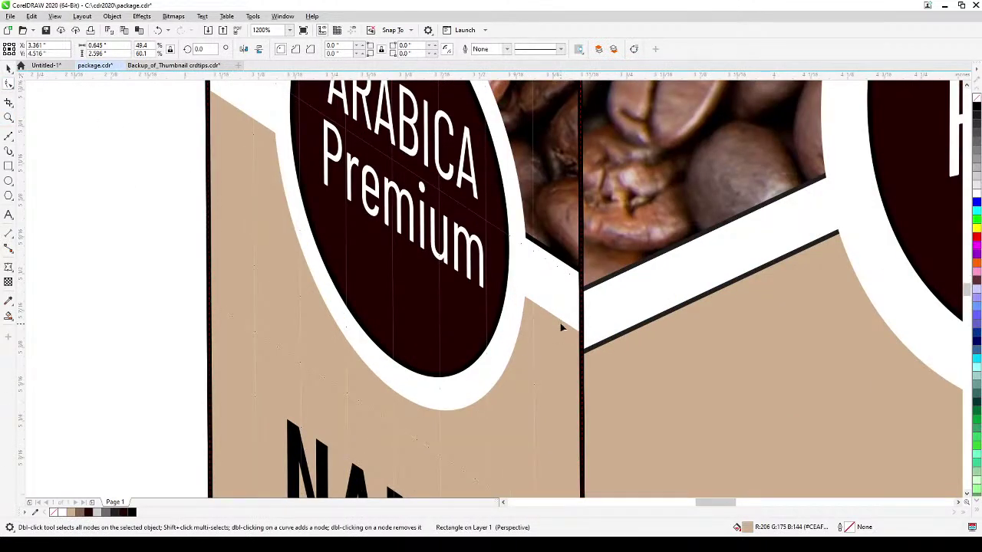
pyautogui.scroll(-1, 559, 323)
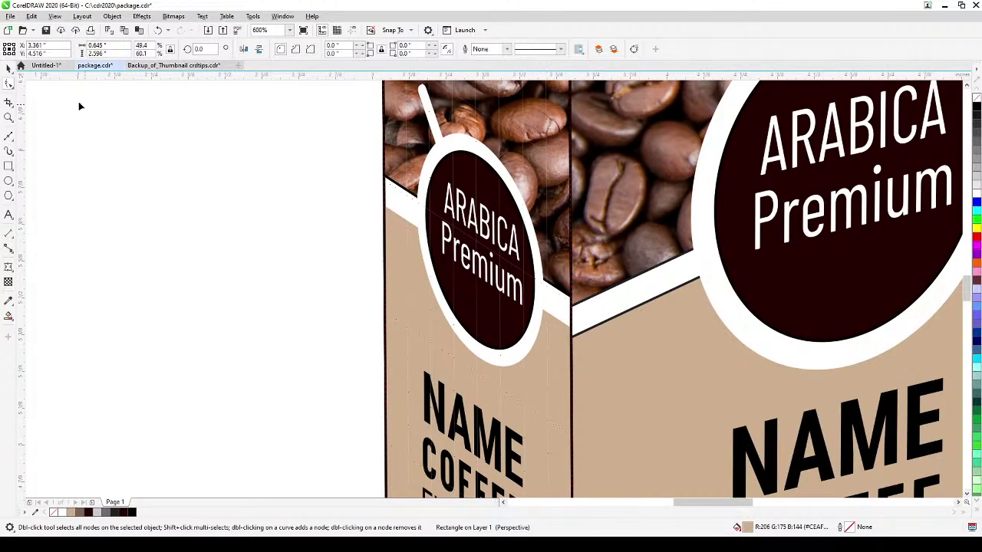
pyautogui.click(8, 69)
pyautogui.click(481, 215)
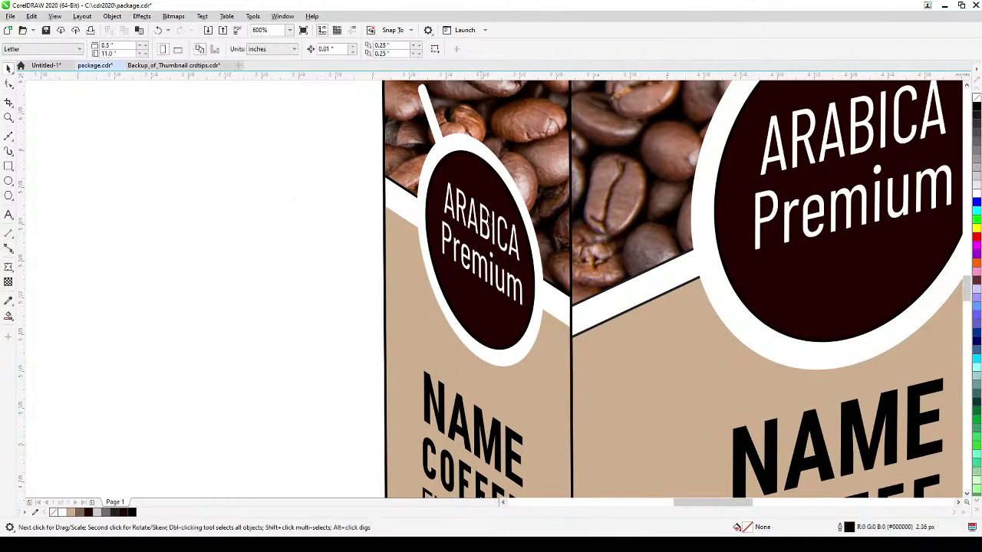
pyautogui.click(556, 301)
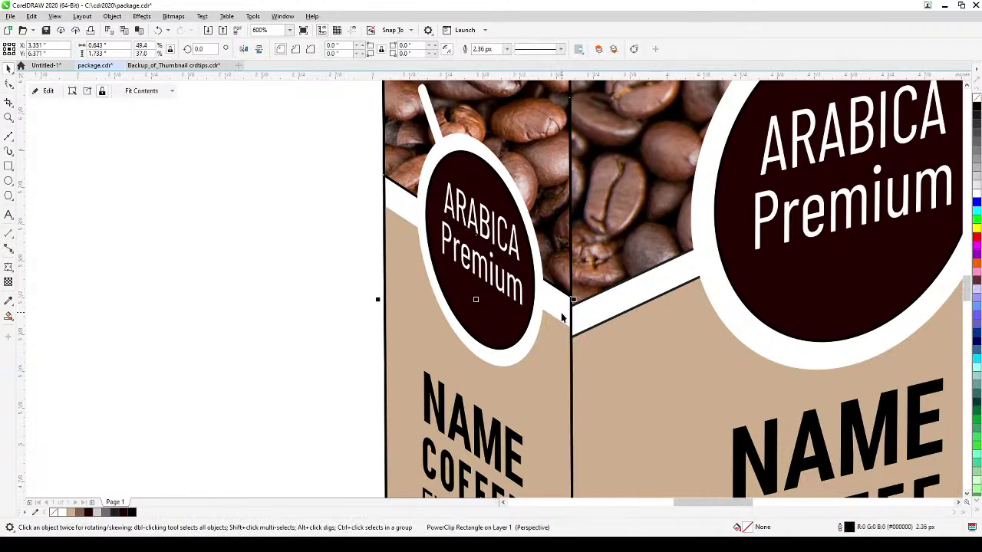
# Move the side face's tan rectangle down so its slanted edge meets the front panel's tan edge at the box's shared vertical edge.
pyautogui.keyDown('alt'); pyautogui.click(562, 325); pyautogui.keyUp('alt')
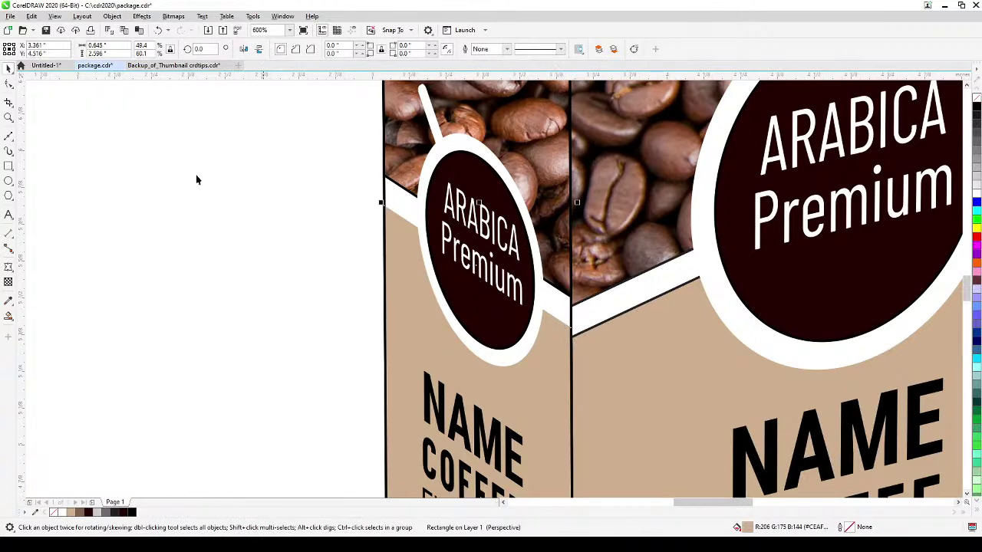
pyautogui.click(10, 85)
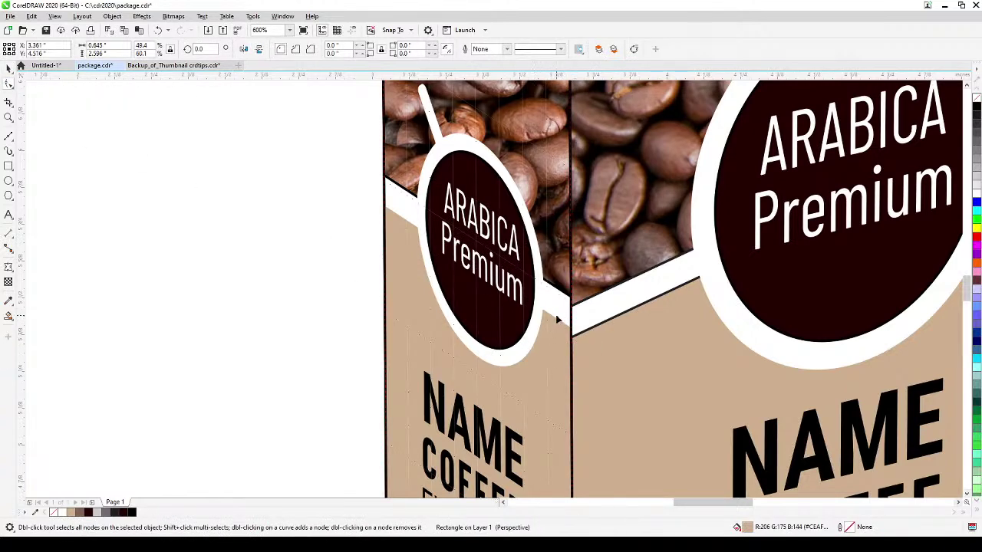
pyautogui.scroll(-3, 557, 334)
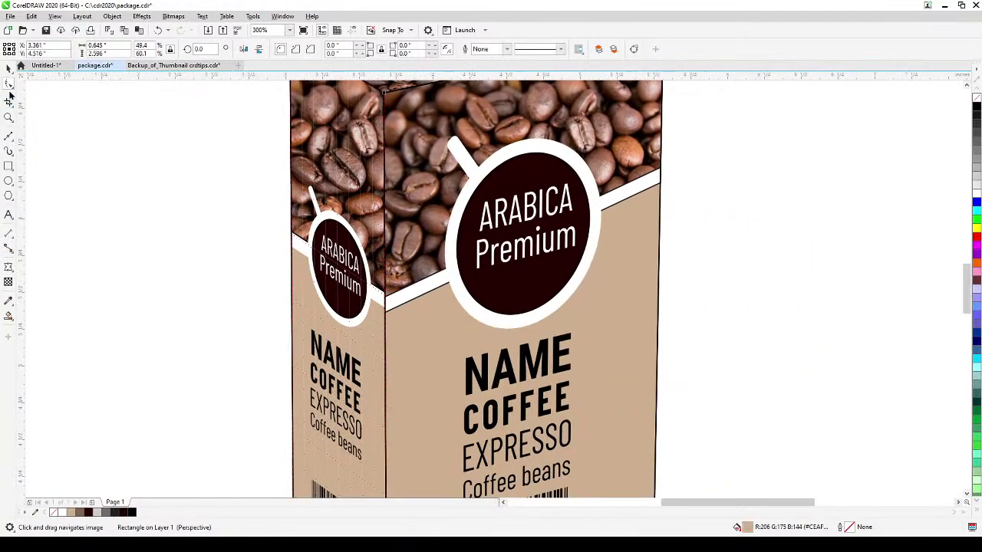
pyautogui.click(8, 69)
pyautogui.scroll(3, 418, 322)
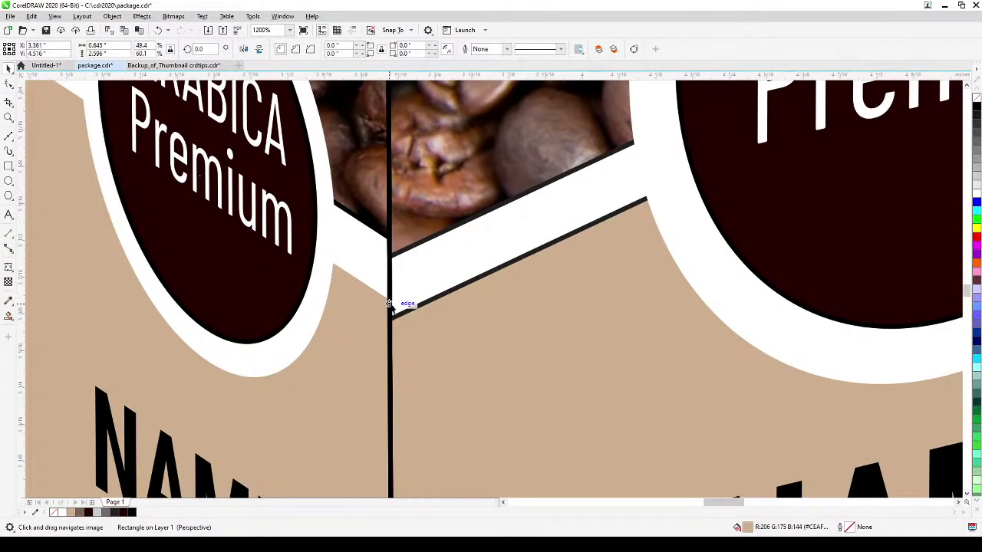
pyautogui.moveTo(389, 301); pyautogui.dragTo(392, 315)
pyautogui.scroll(-3, 380, 314)
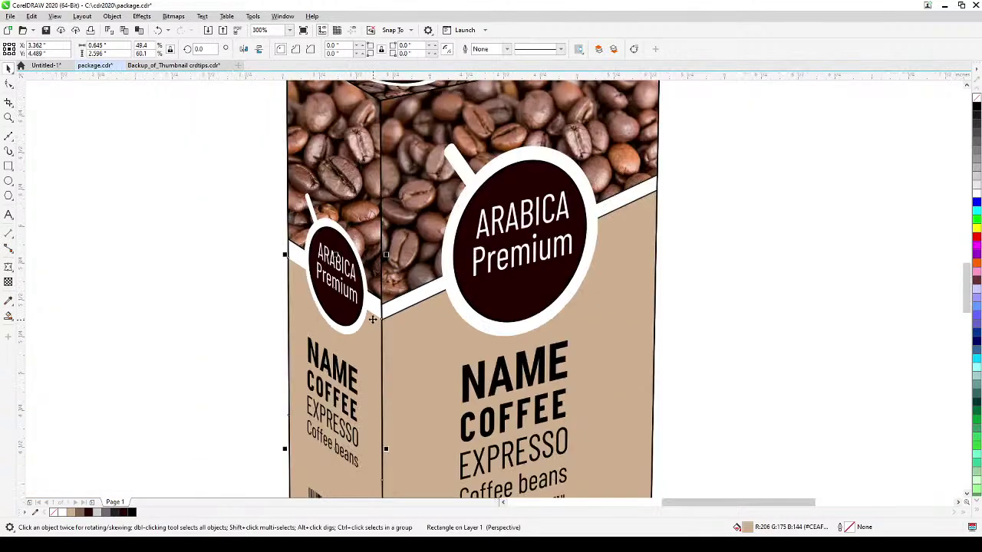
# Move the side face's coffee bean PowerClip down so its lower edge meets the front photo's lower edge at the shared vertical edge.
pyautogui.scroll(3, 376, 314)
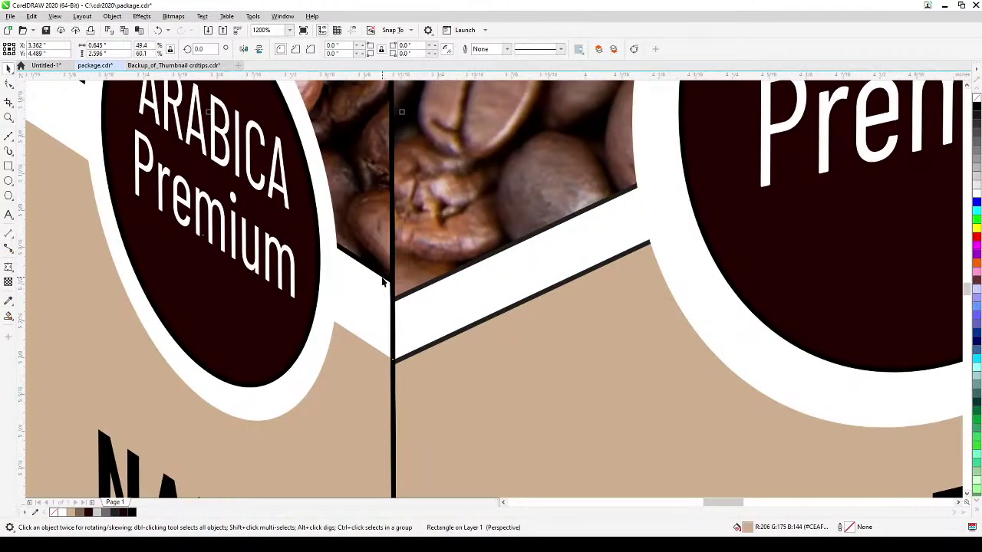
pyautogui.click(392, 282)
pyautogui.moveTo(392, 282); pyautogui.dragTo(395, 303)
pyautogui.scroll(-6, 391, 305)
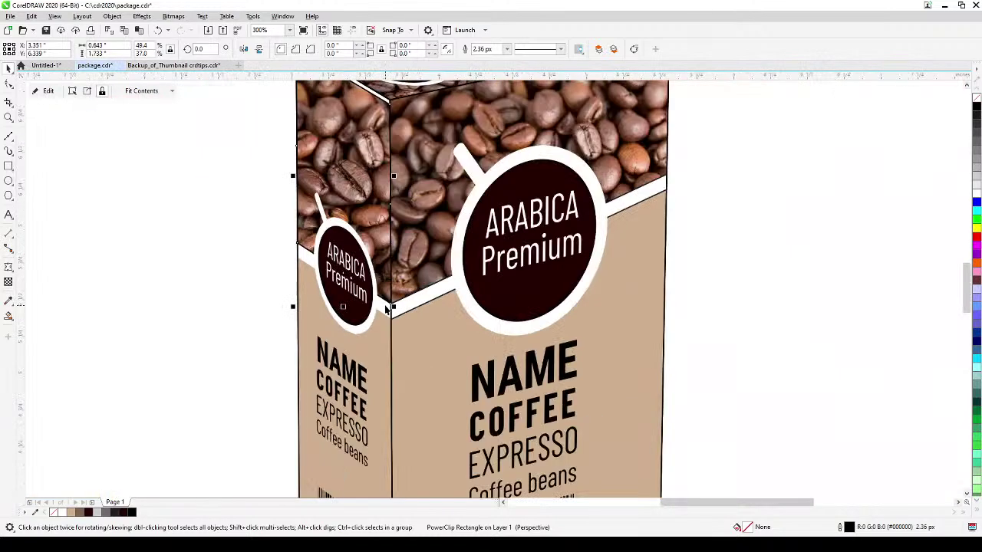
# Enlarge the side face's coffee bean photo inside its PowerClip to about 2.78 inches wide, covering the white gap at the upper corner.
pyautogui.scroll(2, 366, 222)
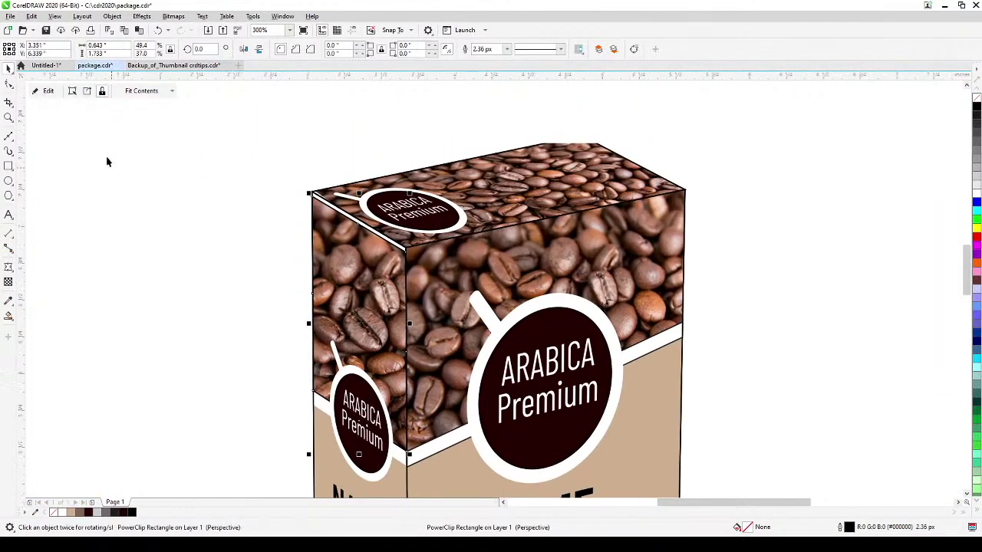
pyautogui.click(9, 83)
pyautogui.scroll(2, 318, 221)
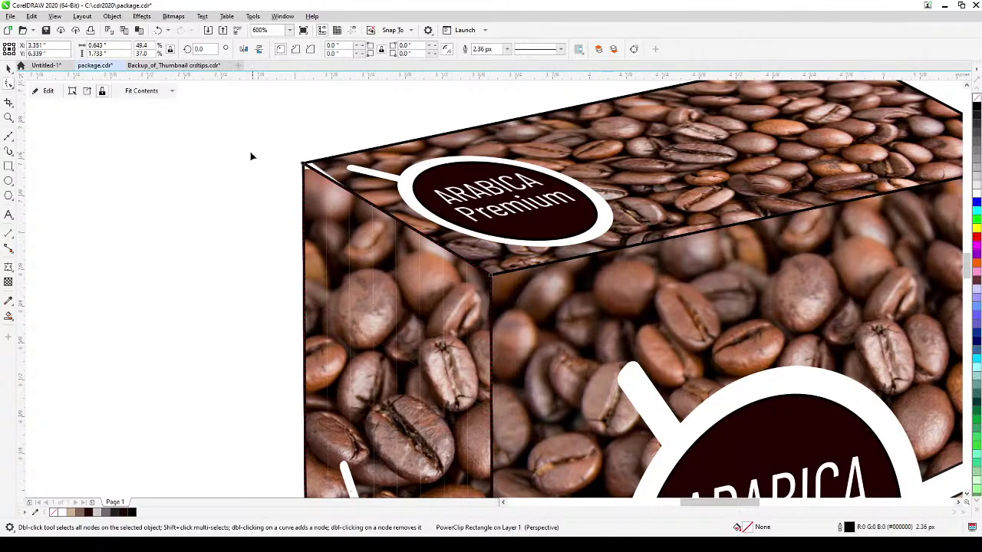
pyautogui.scroll(2, 337, 170)
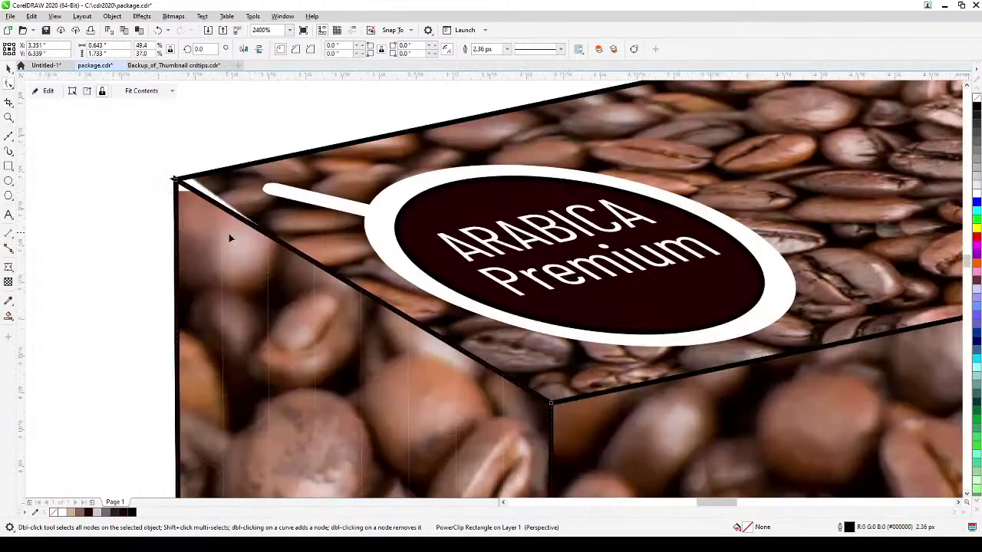
pyautogui.scroll(-1, 230, 239)
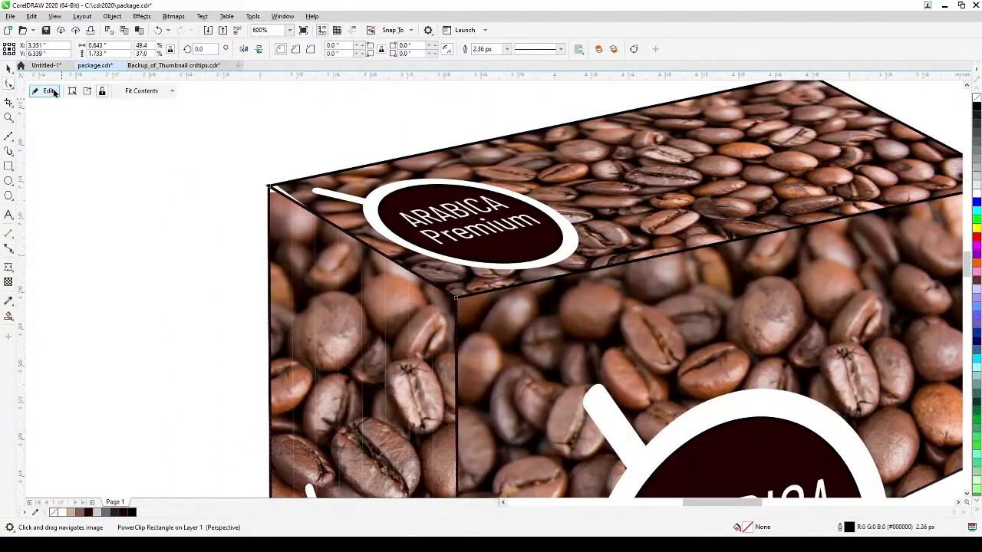
pyautogui.click(50, 90)
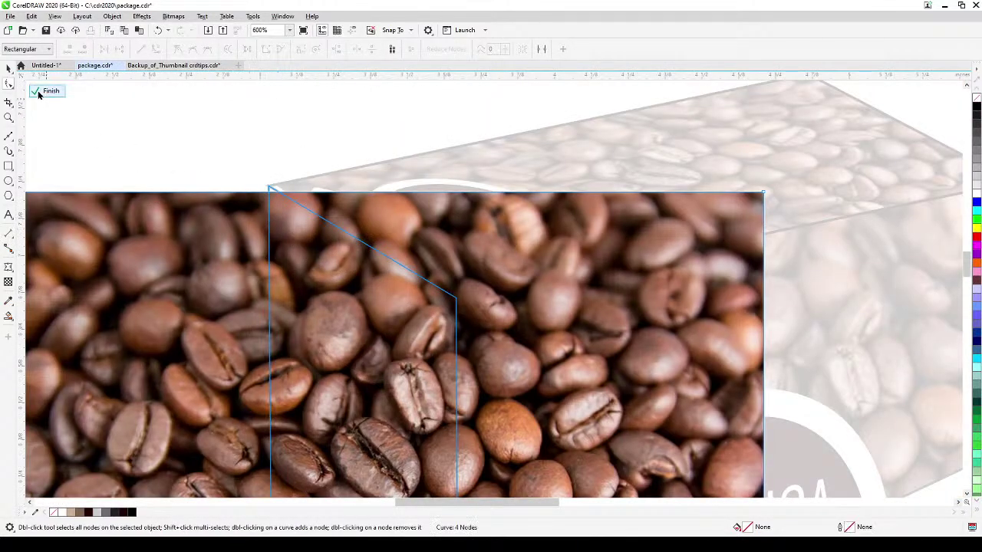
pyautogui.press('space')
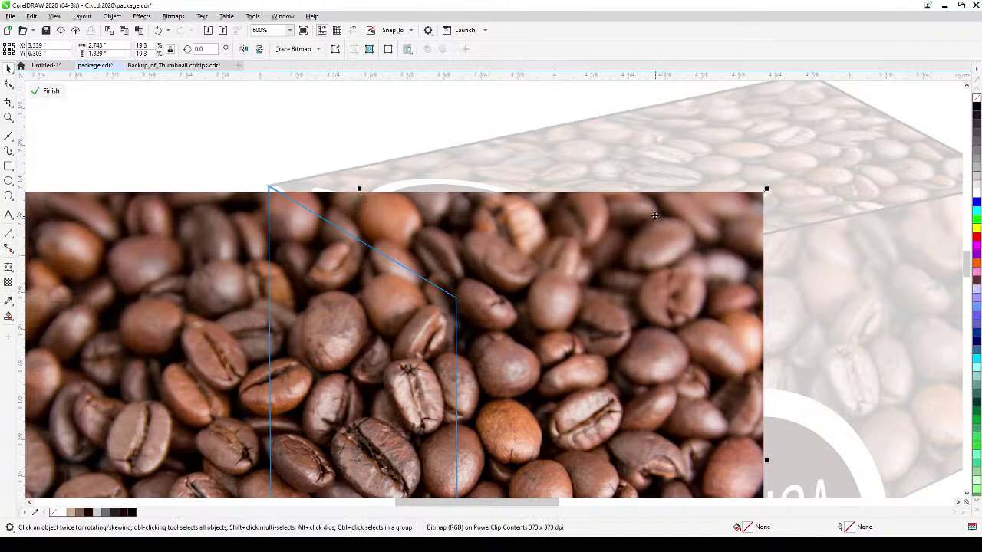
pyautogui.moveTo(768, 188); pyautogui.dragTo(776, 163)
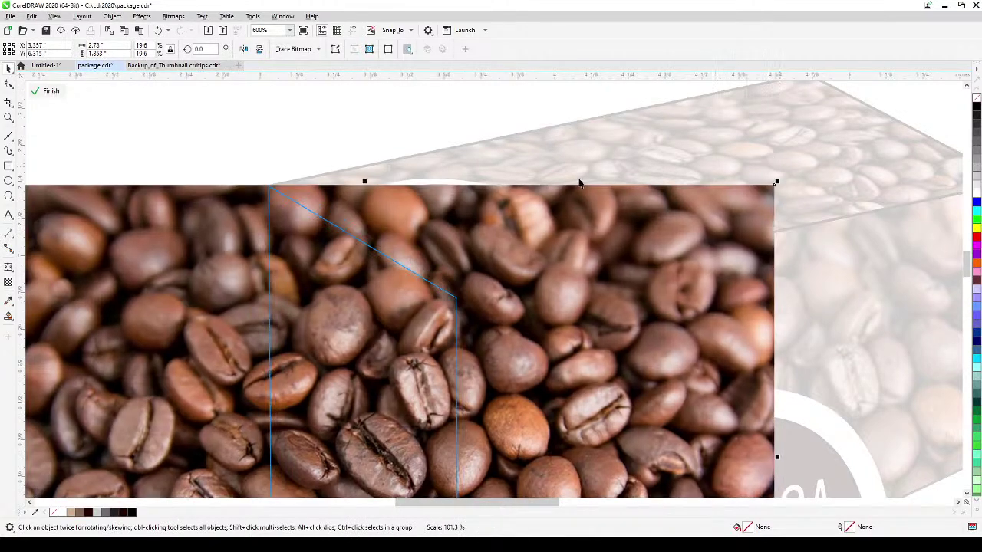
pyautogui.click(48, 91)
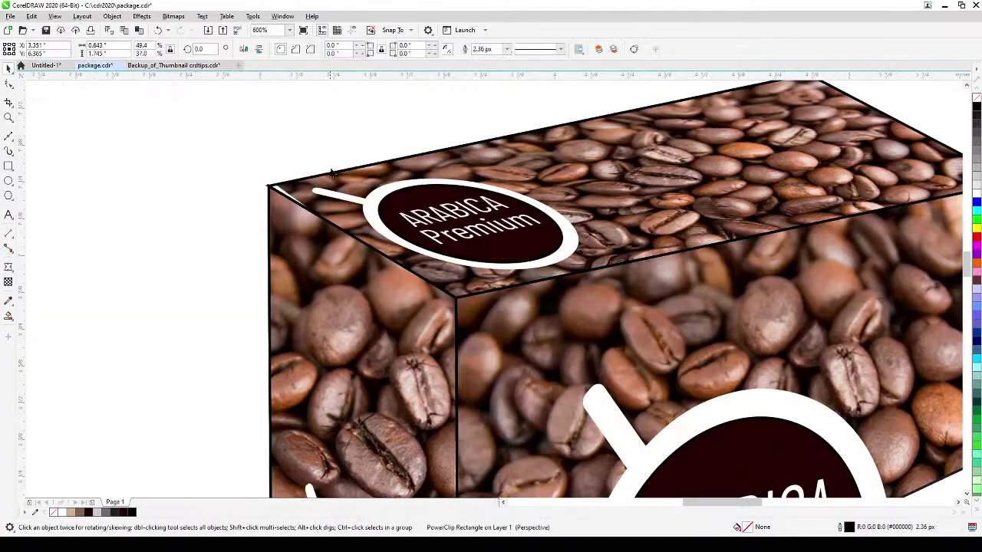
# Edit the top face's PowerClip and enlarge its coffee bean photo to about 2.68 inches wide to cover the white corner gap.
pyautogui.click(339, 178)
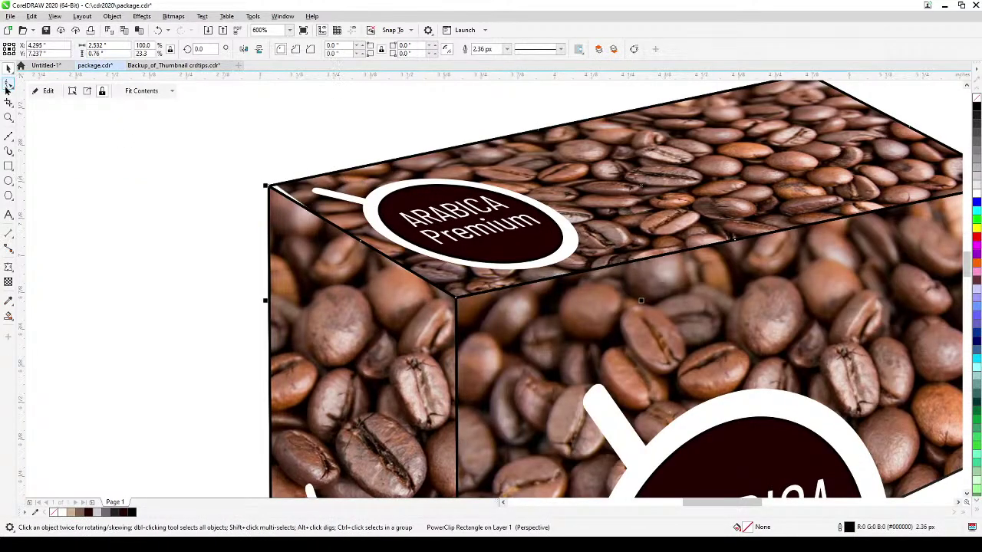
pyautogui.click(43, 92)
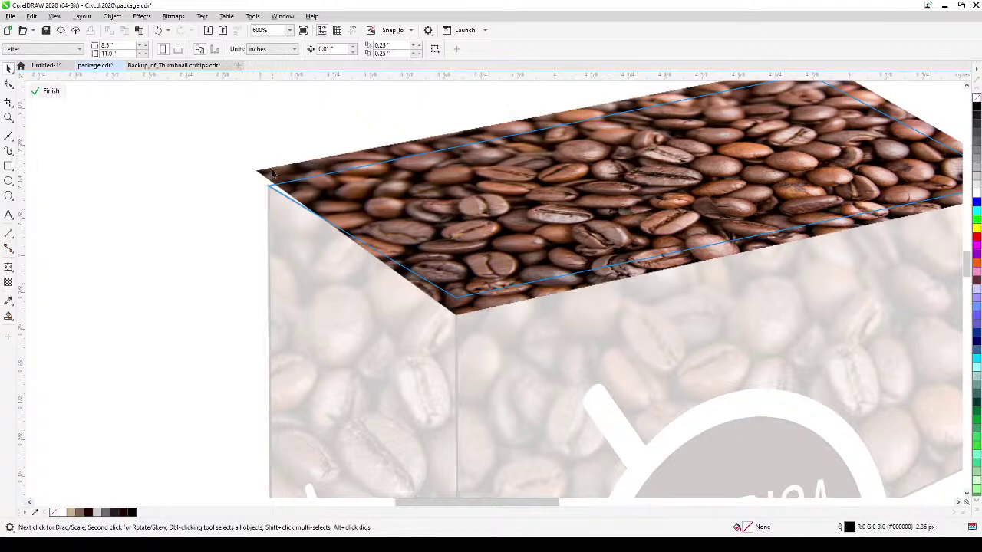
pyautogui.click(273, 173)
pyautogui.moveTo(250, 180); pyautogui.dragTo(246, 180)
pyautogui.moveTo(479, 151); pyautogui.dragTo(402, 186)
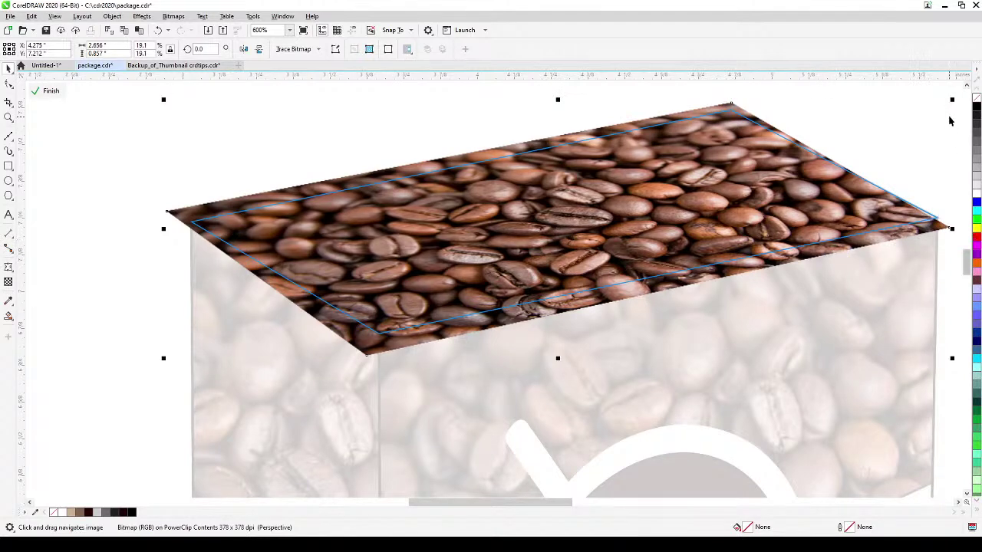
pyautogui.moveTo(952, 98)
pyautogui.mouseDown()
pyautogui.moveTo(894, 114)
pyautogui.moveTo(960, 93)
pyautogui.mouseUp()
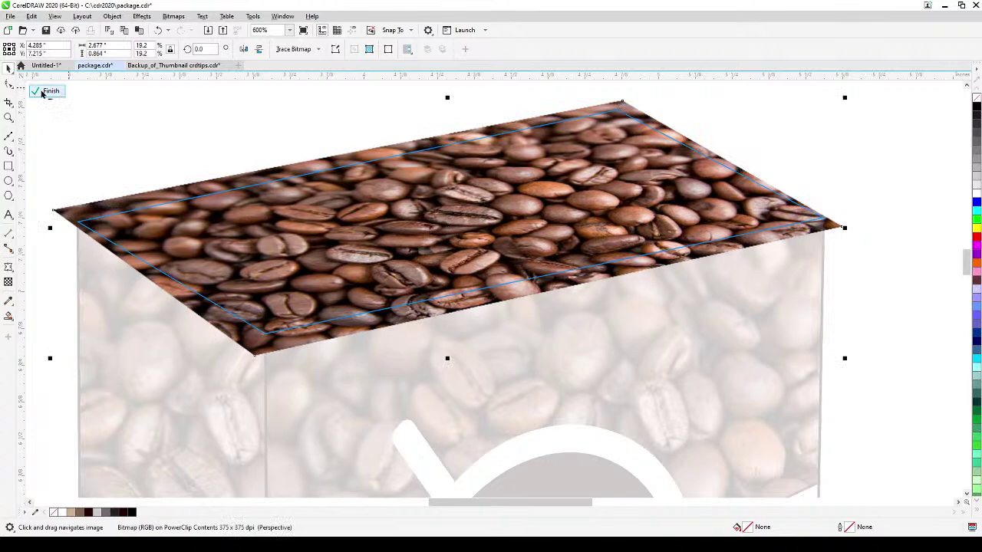
pyautogui.click(51, 91)
# Remove the black outlines from all objects of the box mockup on the page.
pyautogui.scroll(-4, 44, 245)
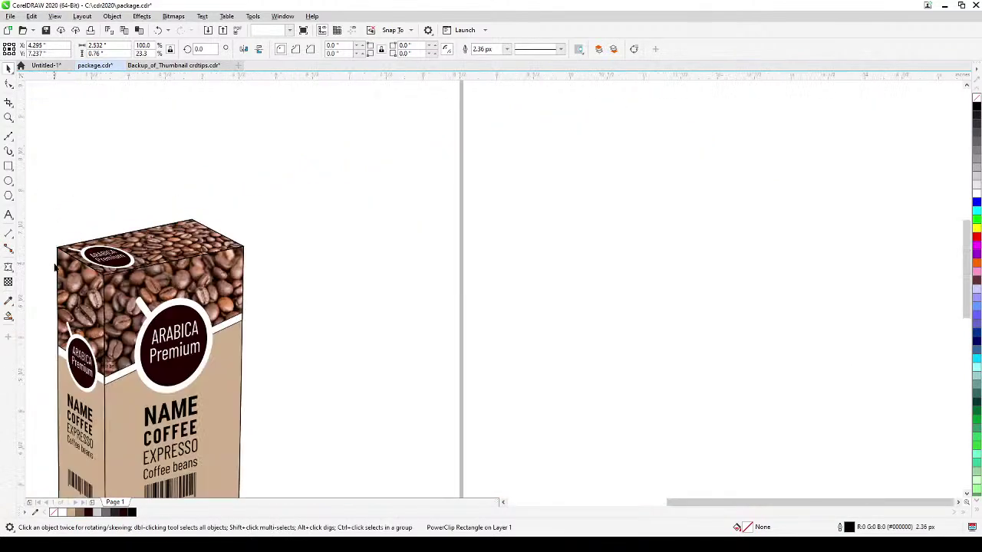
pyautogui.moveTo(210, 163); pyautogui.dragTo(268, 129)
pyautogui.moveTo(186, 316); pyautogui.dragTo(270, 325)
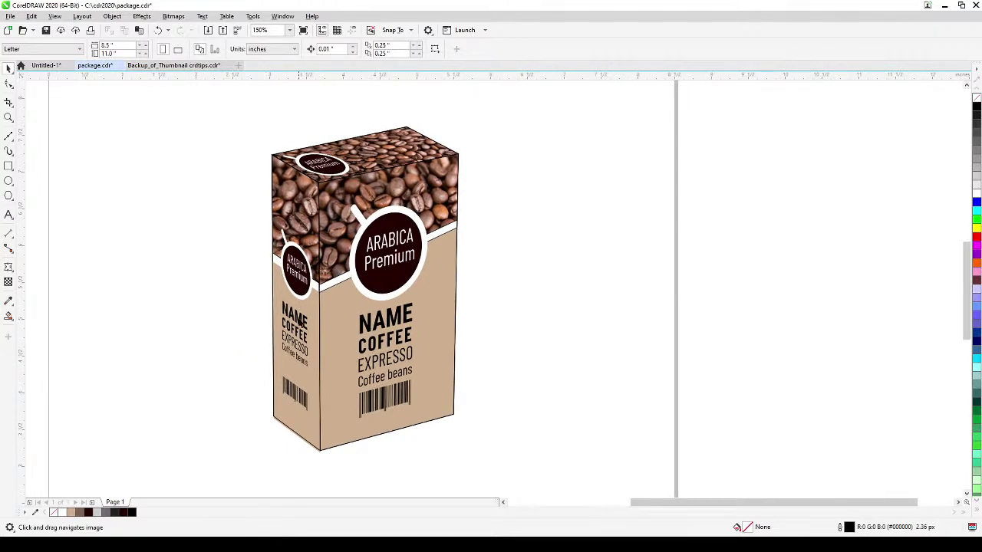
pyautogui.moveTo(209, 113); pyautogui.dragTo(515, 482)
pyautogui.rightClick(976, 97)
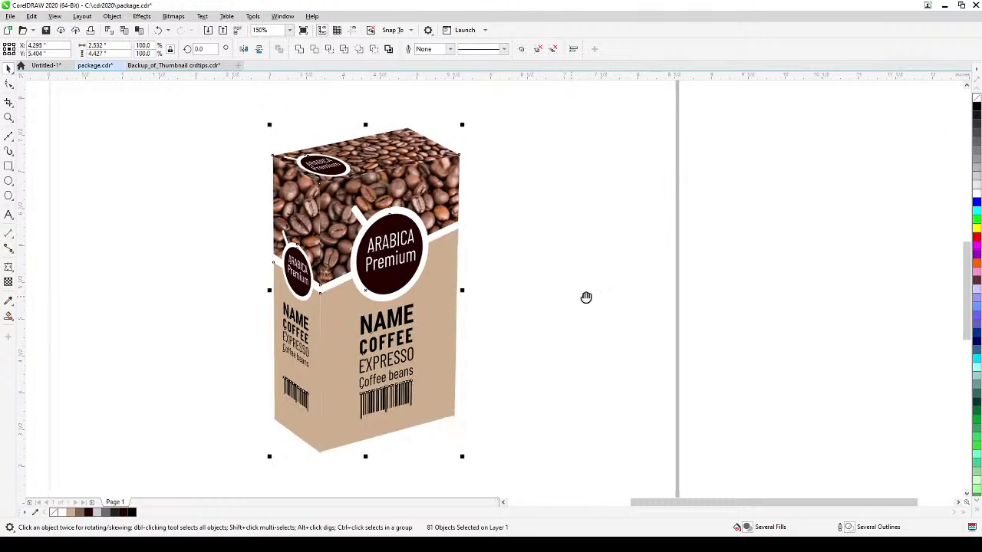
pyautogui.hscroll(-2, 574, 298)
pyautogui.click(300, 273)
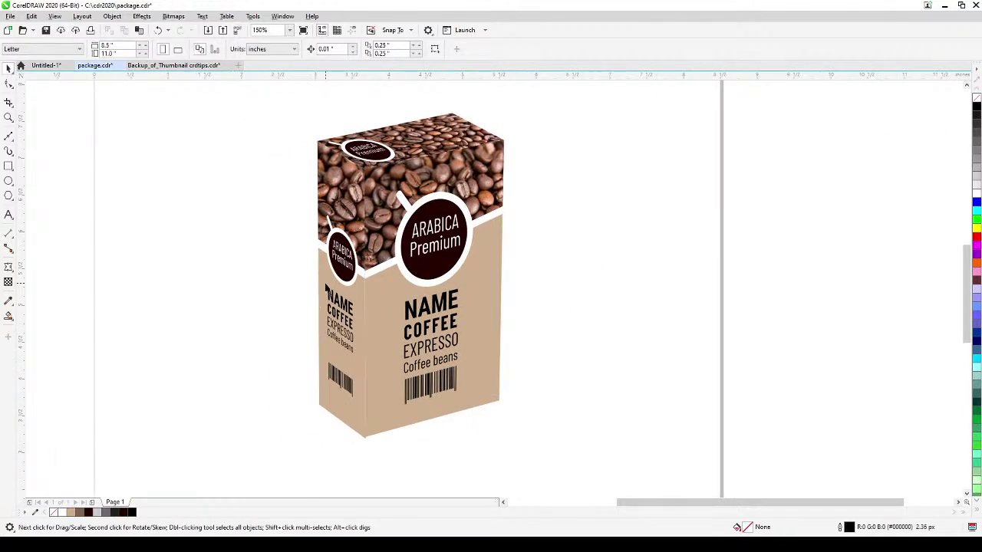
pyautogui.click(325, 288)
pyautogui.hscroll(-1, 325, 288)
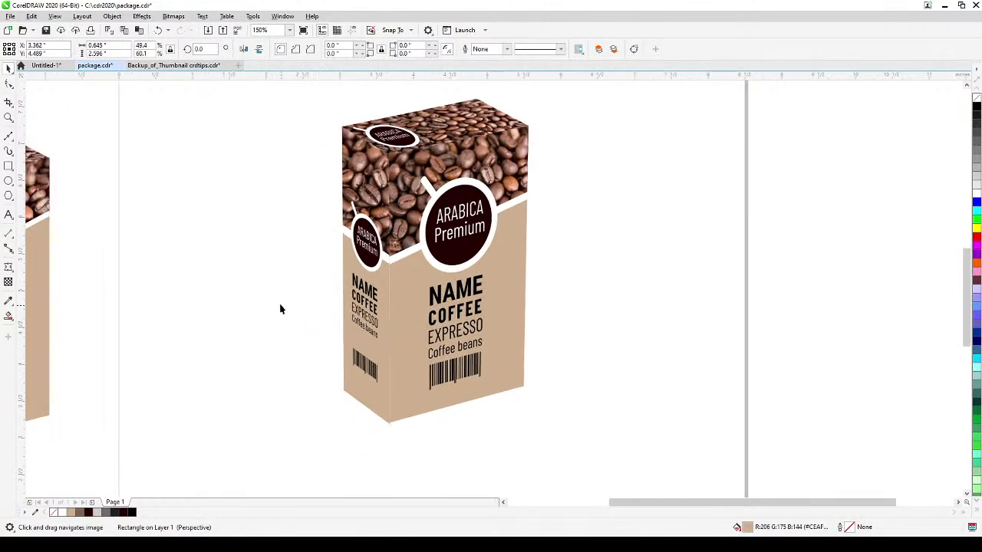
pyautogui.click(139, 233)
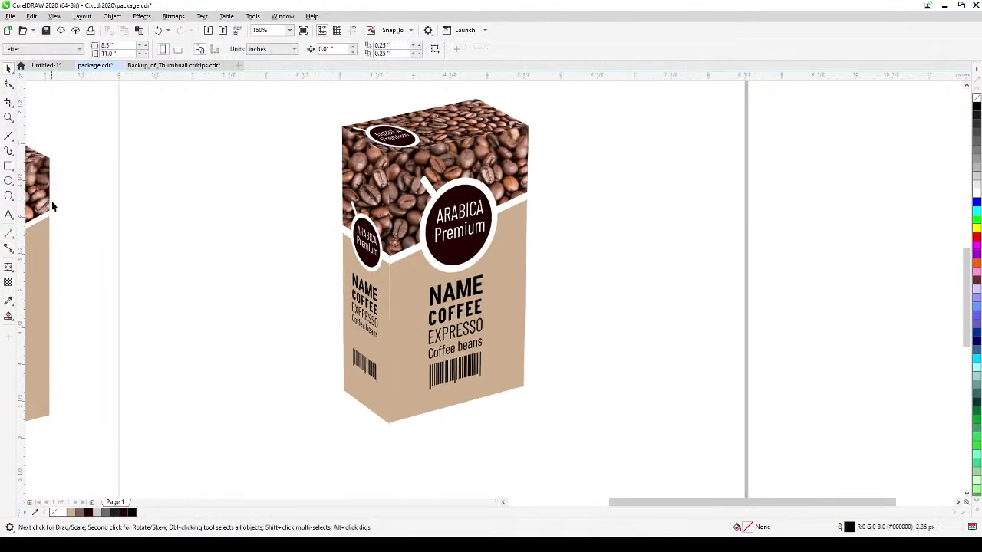
# Draw a closed four-sided shape over the box's side face corners and fill it black with no outline.
pyautogui.click(5, 137)
pyautogui.click(340, 126)
pyautogui.click(391, 156)
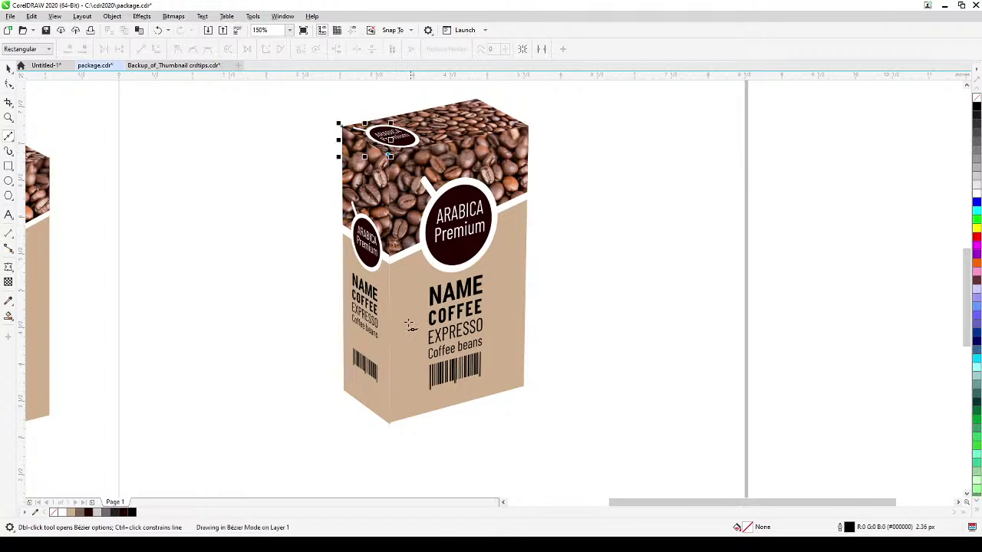
pyautogui.click(391, 423)
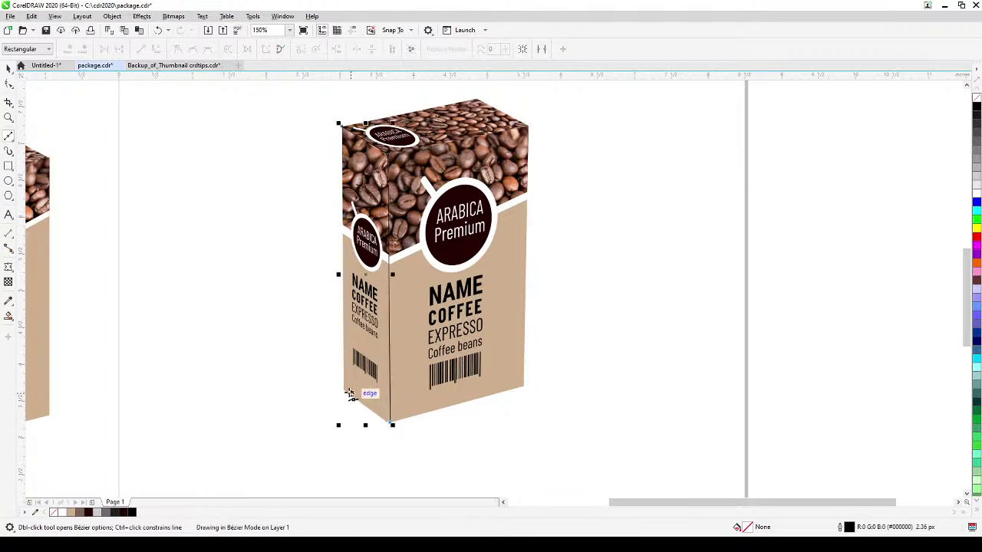
pyautogui.click(344, 392)
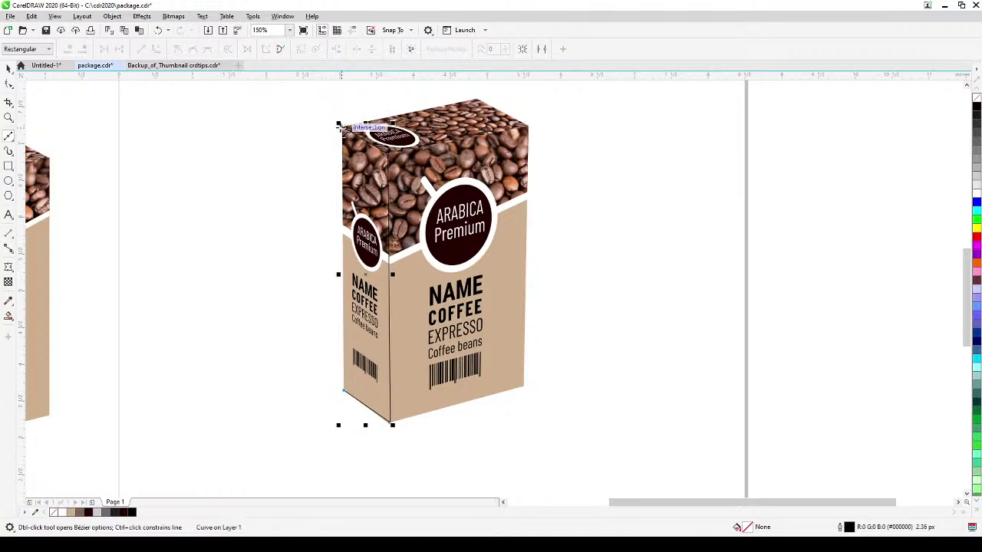
pyautogui.click(340, 122)
pyautogui.click(9, 70)
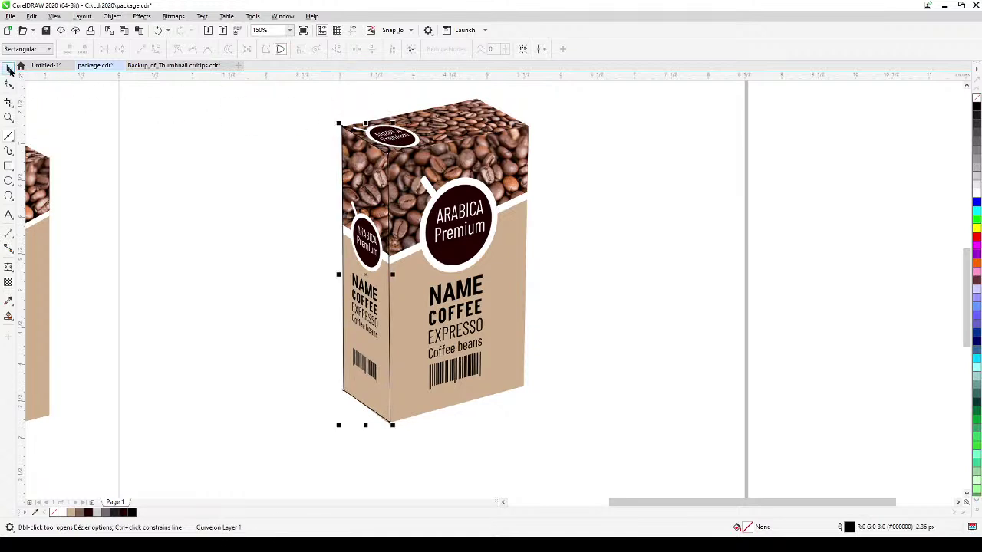
pyautogui.click(9, 70)
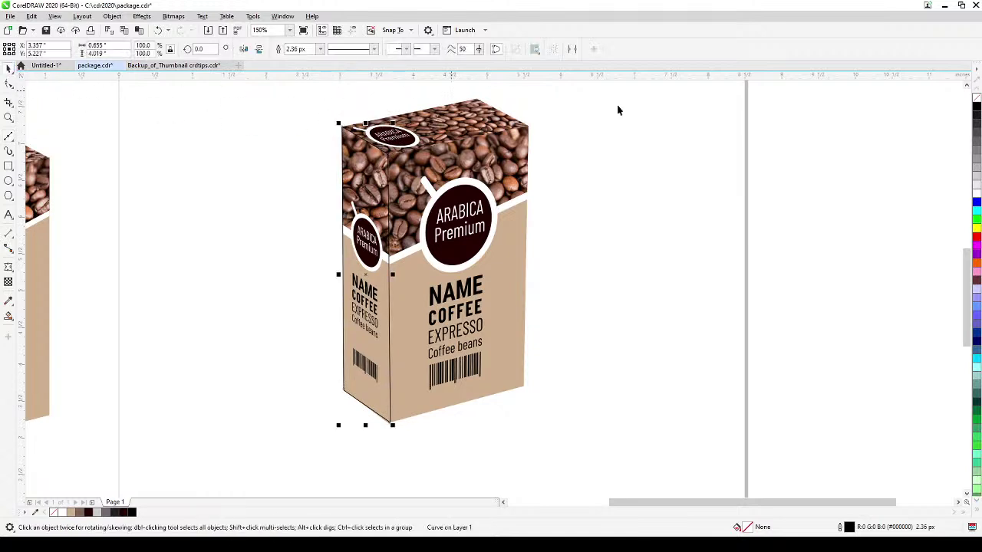
pyautogui.click(977, 109)
pyautogui.rightClick(976, 99)
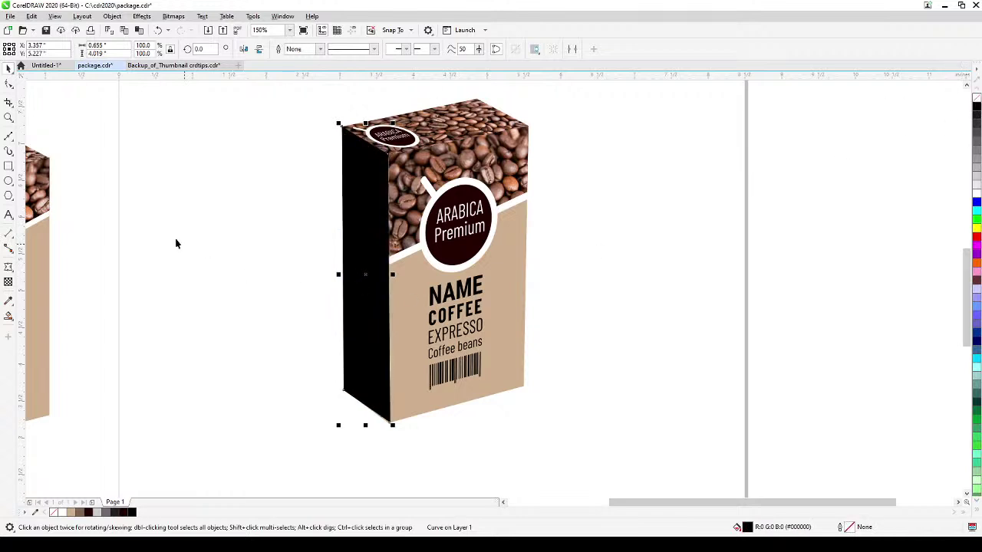
# Shade the side face with a fountain transparency on the black overlay, running from opaque beyond the front panel's outer edge to transparent outside the side face.
pyautogui.click(8, 280)
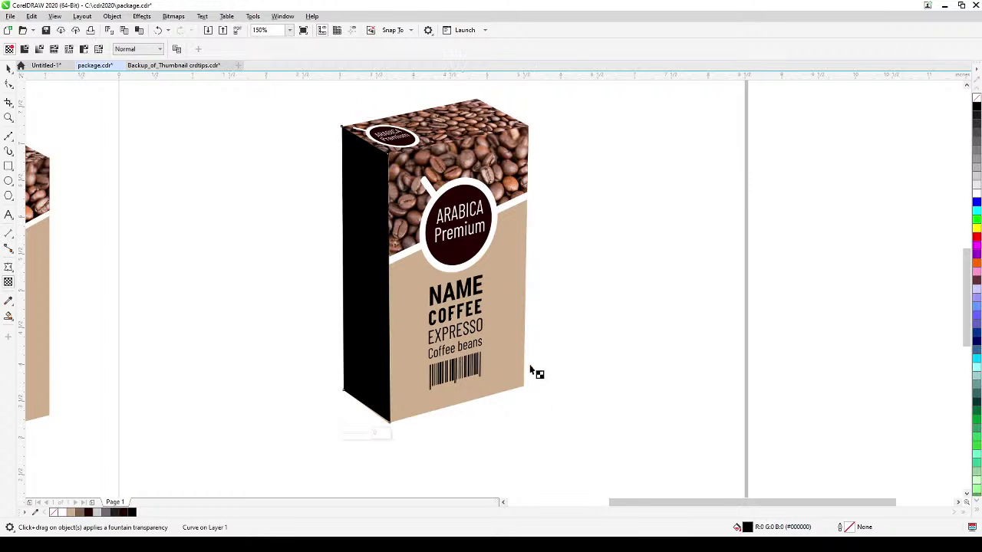
pyautogui.moveTo(515, 345); pyautogui.dragTo(288, 243)
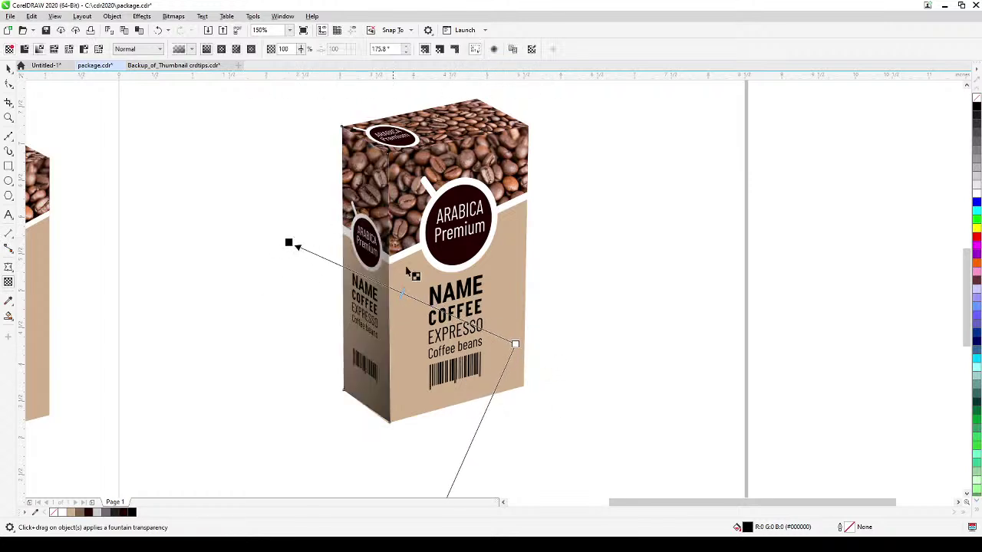
pyautogui.moveTo(517, 342); pyautogui.dragTo(527, 322)
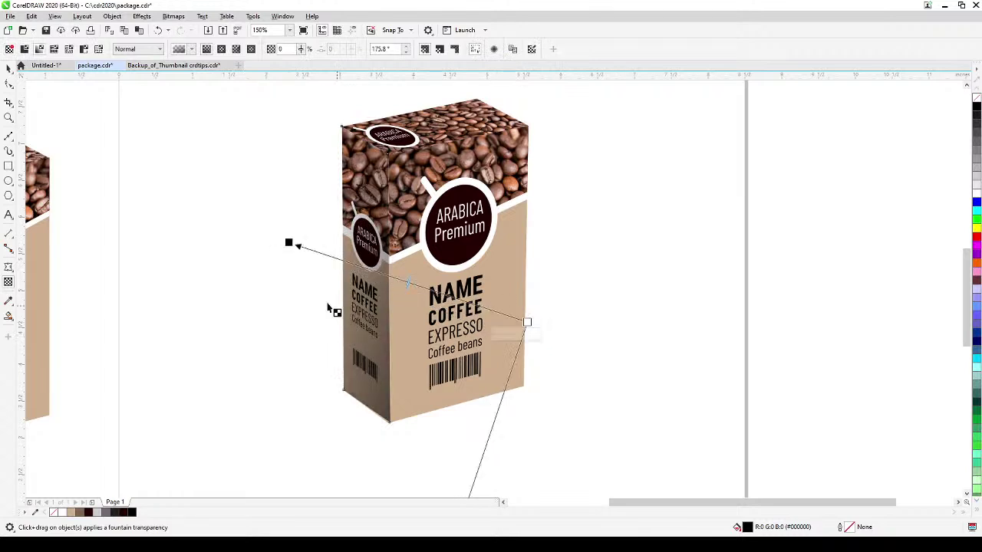
pyautogui.moveTo(289, 244); pyautogui.dragTo(304, 251)
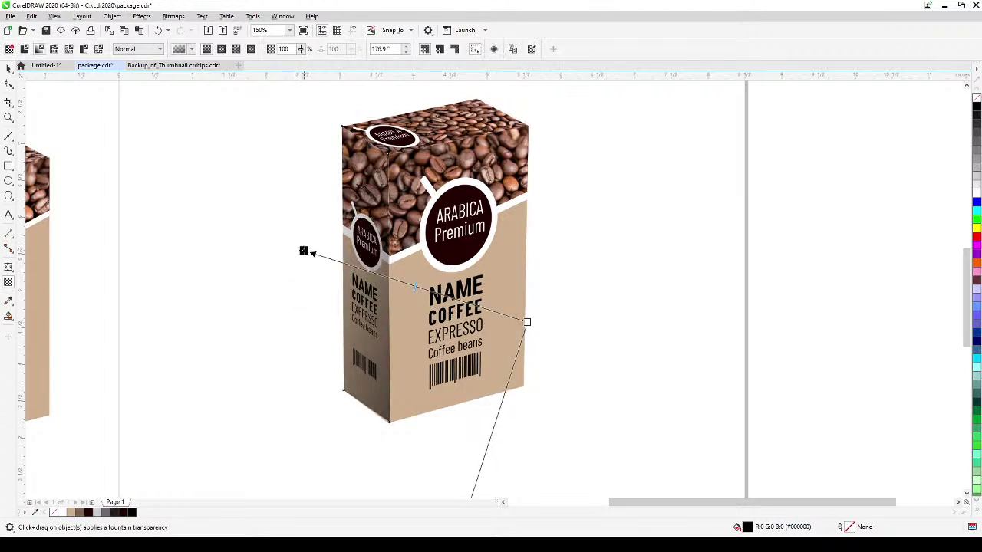
pyautogui.moveTo(526, 322); pyautogui.dragTo(532, 301)
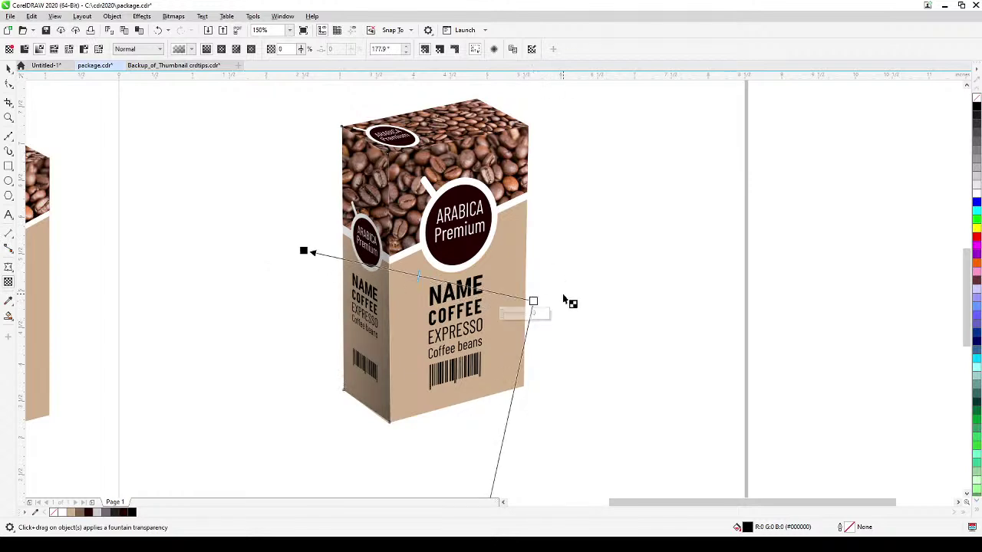
pyautogui.click(8, 67)
# Draw a closed four-sided shadow shape about 2.03 by 1.21 inches with the Bézier tool, starting at the side face's outer lower corner.
pyautogui.press('F3')
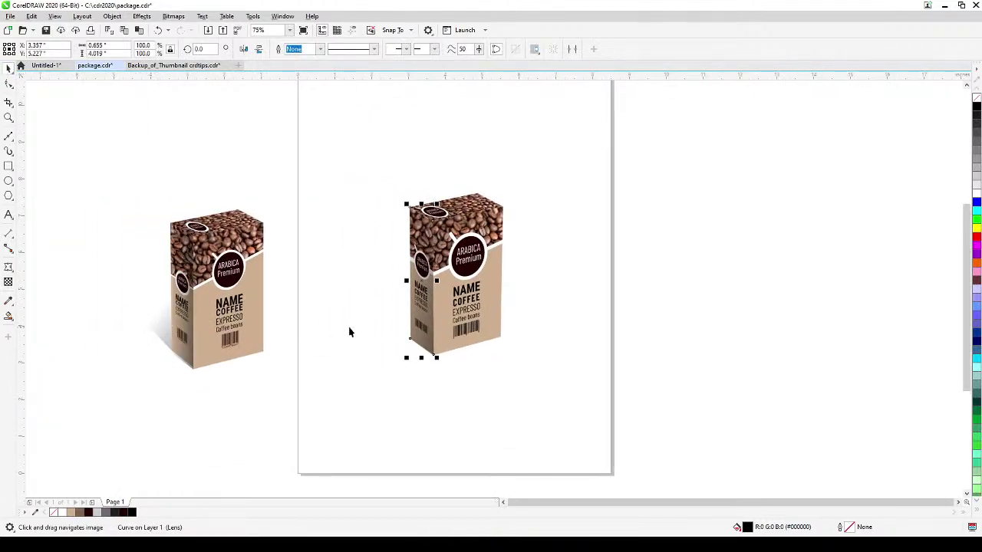
pyautogui.scroll(3, 355, 332)
pyautogui.click(158, 237)
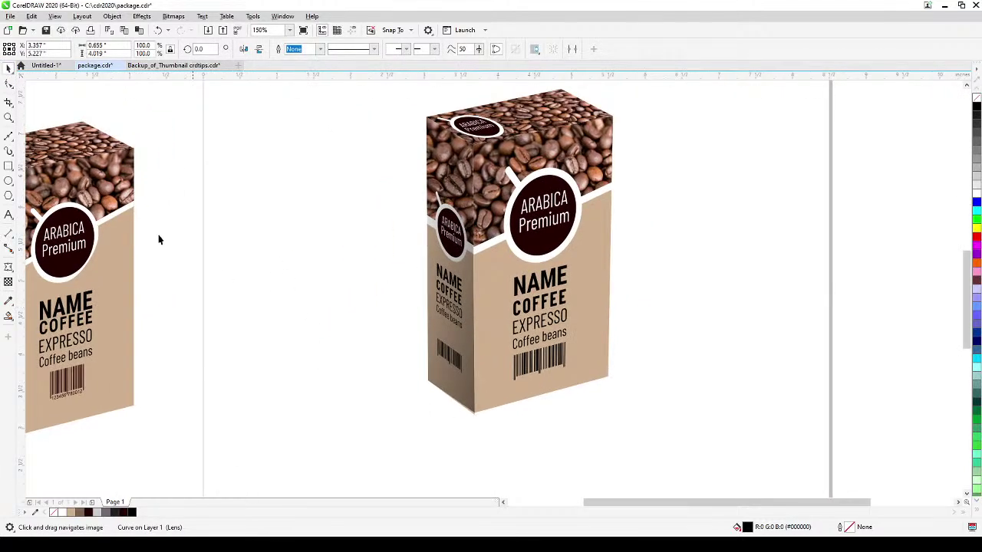
pyautogui.click(13, 138)
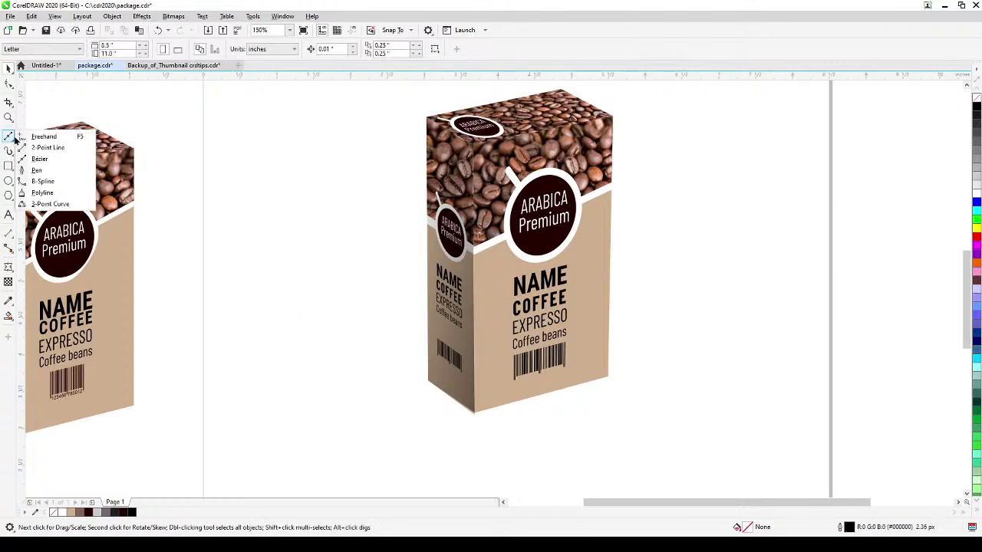
pyautogui.click(37, 159)
pyautogui.click(430, 383)
pyautogui.click(361, 330)
pyautogui.click(436, 291)
pyautogui.click(514, 326)
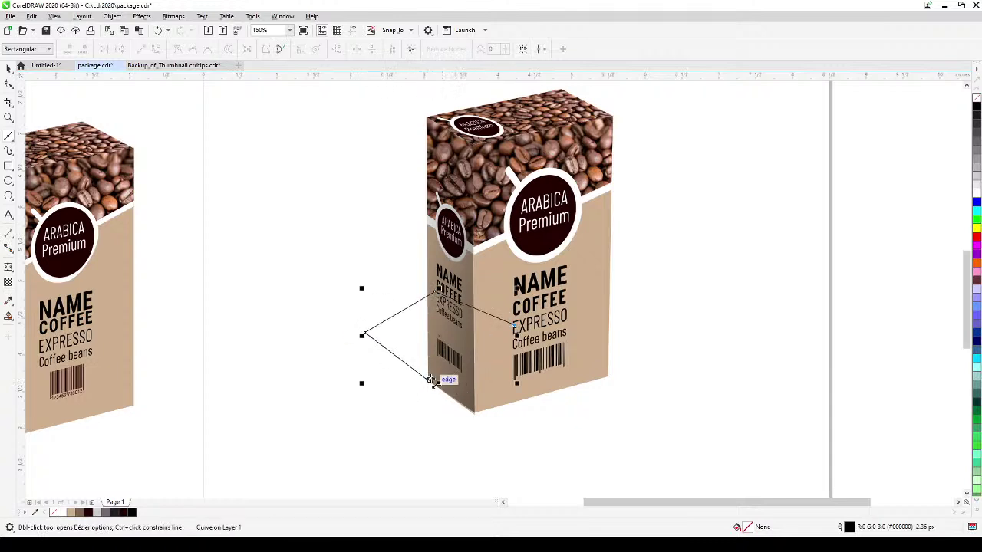
pyautogui.click(428, 379)
pyautogui.click(8, 68)
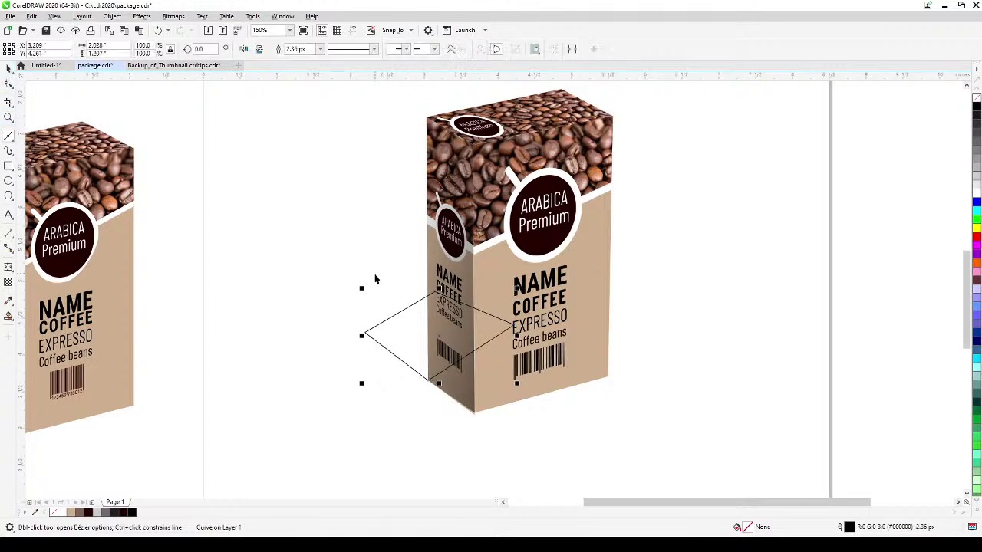
# Send the four-sided shadow shape to the back of the page and fill it black with no outline.
pyautogui.click(112, 17)
pyautogui.moveTo(153, 179)
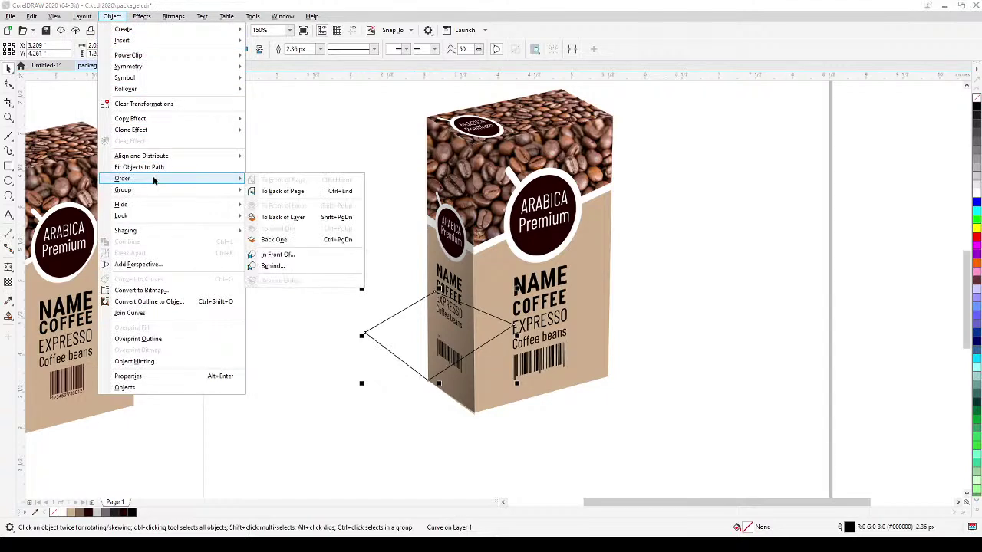
pyautogui.click(283, 191)
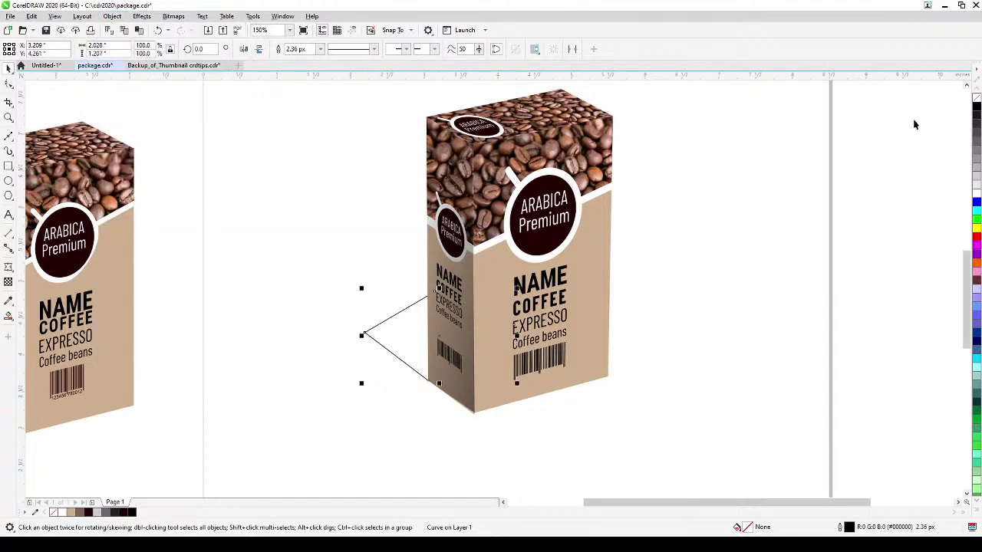
pyautogui.click(976, 108)
pyautogui.rightClick(976, 98)
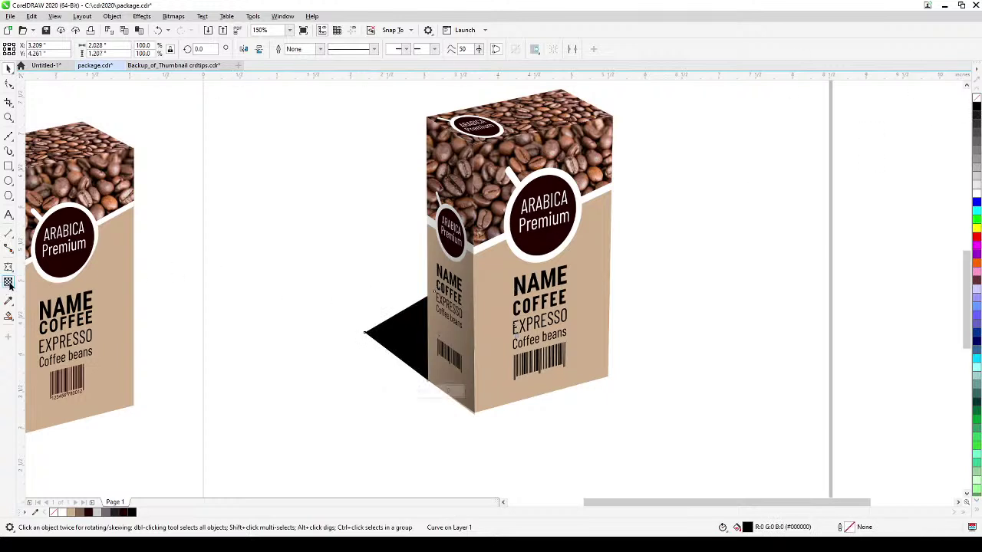
# Fade the black floor shadow with a fountain transparency running from opaque below the front panel's lower edge to transparent near the shadow's outer edge.
pyautogui.click(8, 282)
pyautogui.moveTo(566, 438); pyautogui.dragTo(382, 296)
pyautogui.moveTo(566, 438); pyautogui.dragTo(633, 464)
pyautogui.click(384, 299)
pyautogui.moveTo(384, 297); pyautogui.dragTo(393, 310)
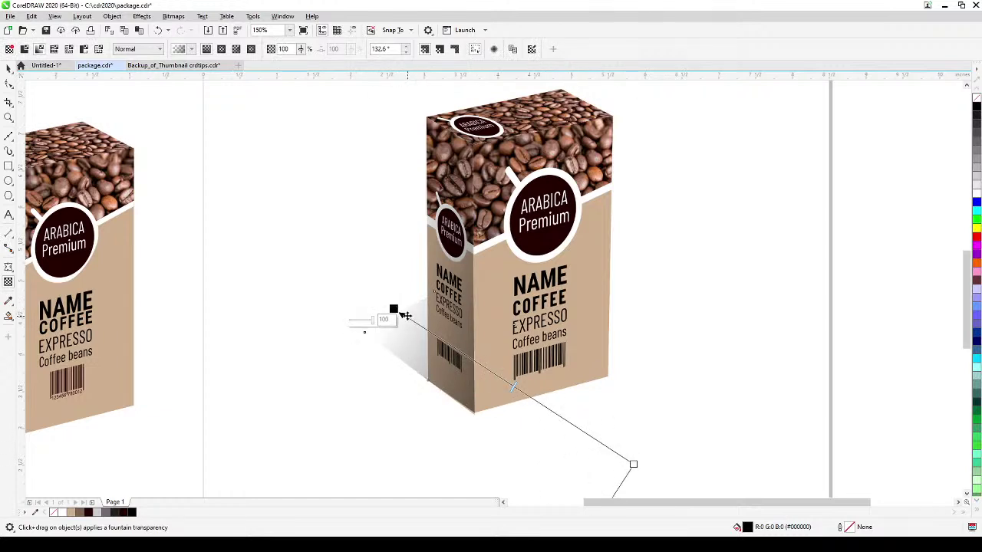
pyautogui.click(9, 68)
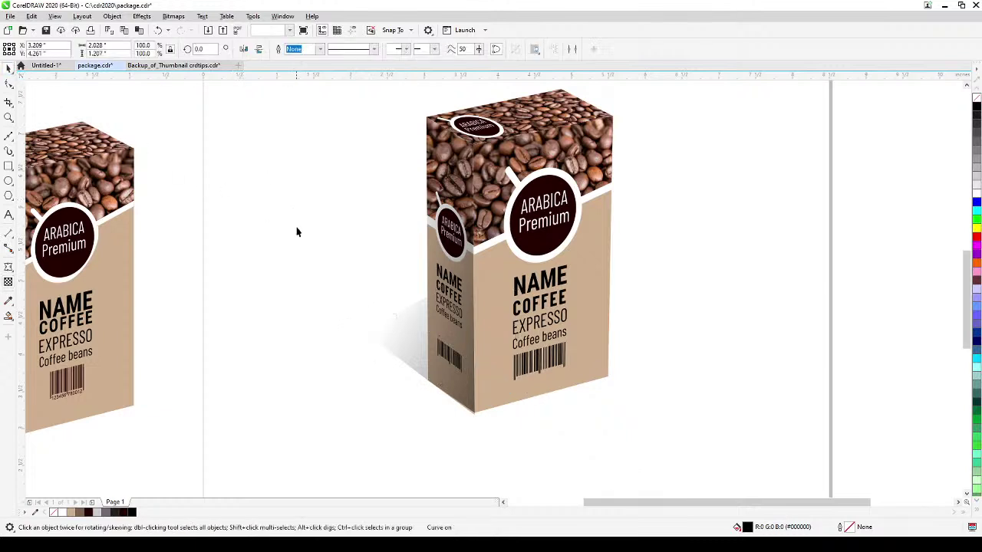
pyautogui.click(306, 256)
pyautogui.moveTo(307, 256); pyautogui.dragTo(429, 269)
pyautogui.scroll(-2, 429, 270)
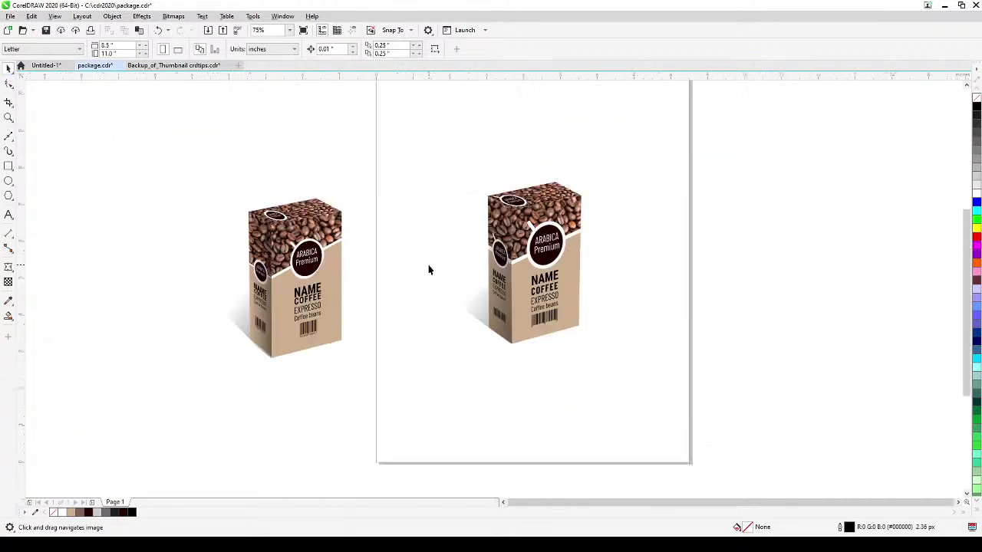
pyautogui.scroll(2, 493, 273)
pyautogui.moveTo(489, 295); pyautogui.dragTo(441, 303)
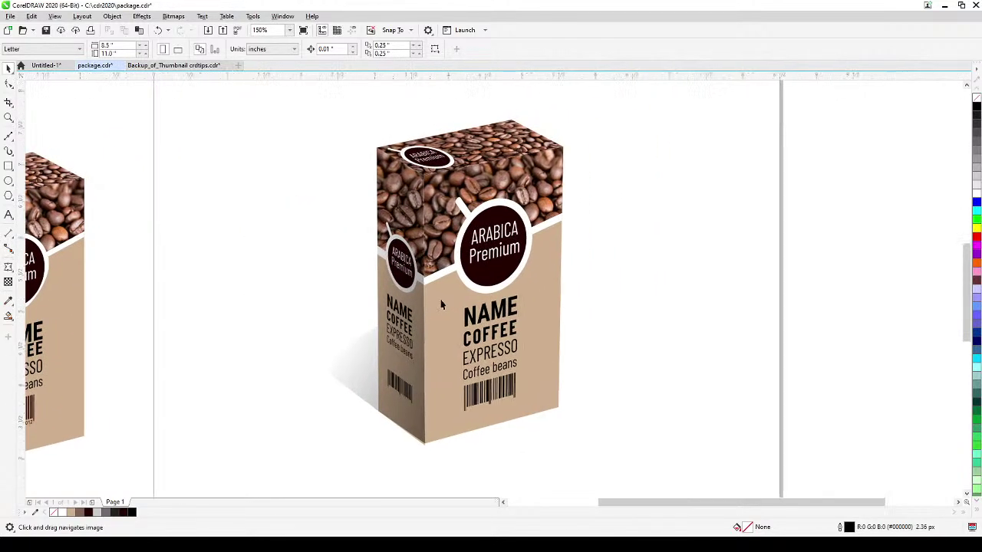